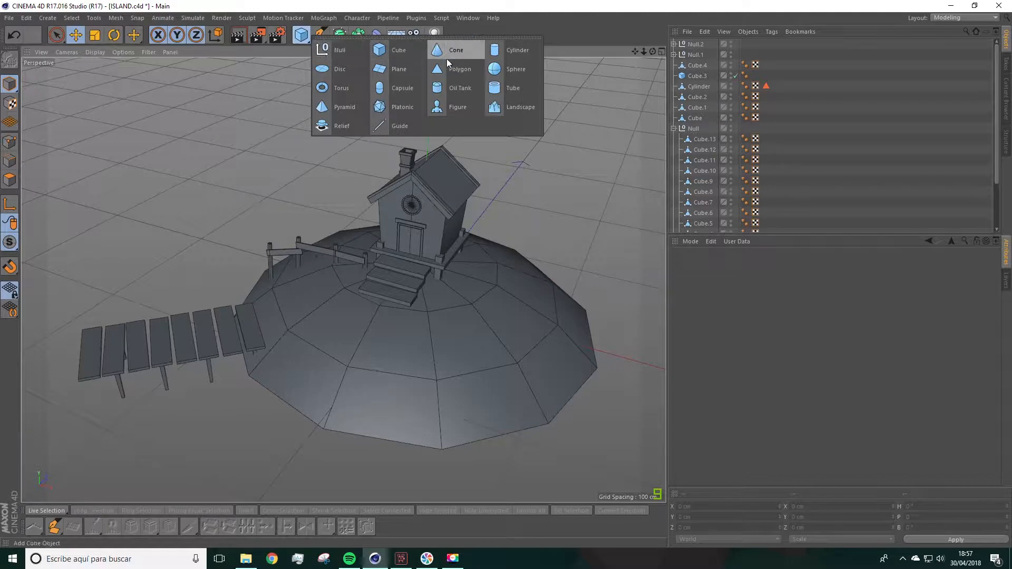
Step: Add a cone primitive and move it along Z to about -226 cm, in front of the island
left_click(448, 53)
scroll(327, 216, "down", 3)
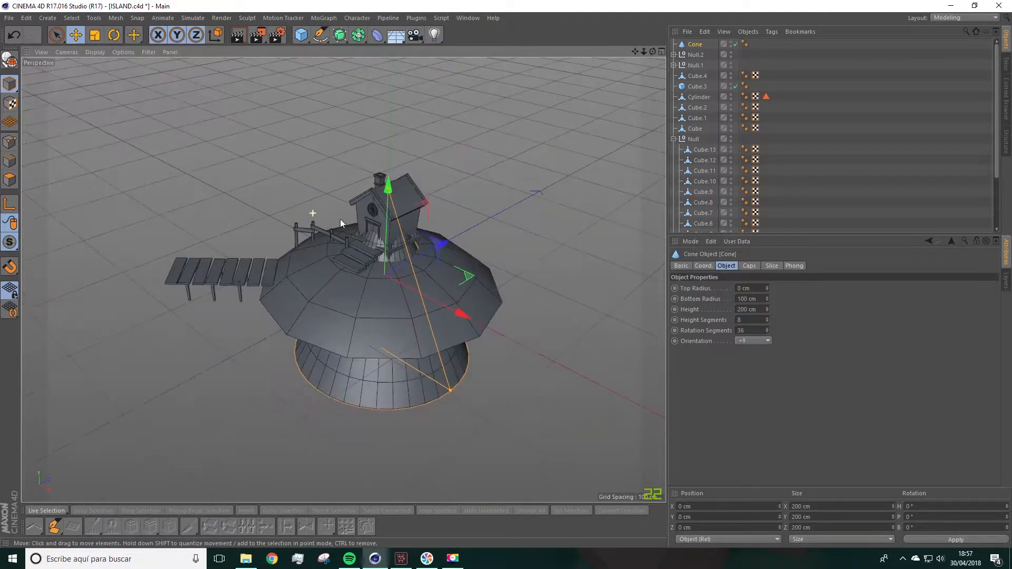
left_click_drag(453, 249, 257, 300)
middle_click_drag(392, 304, 448, 80, "alt")
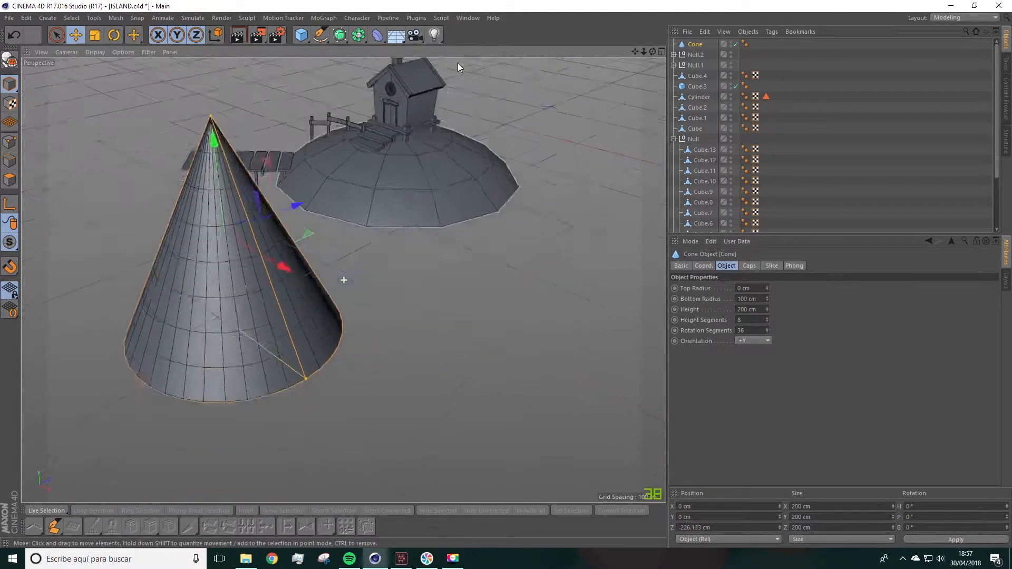
middle_click_drag(392, 304, 405, 327, "alt")
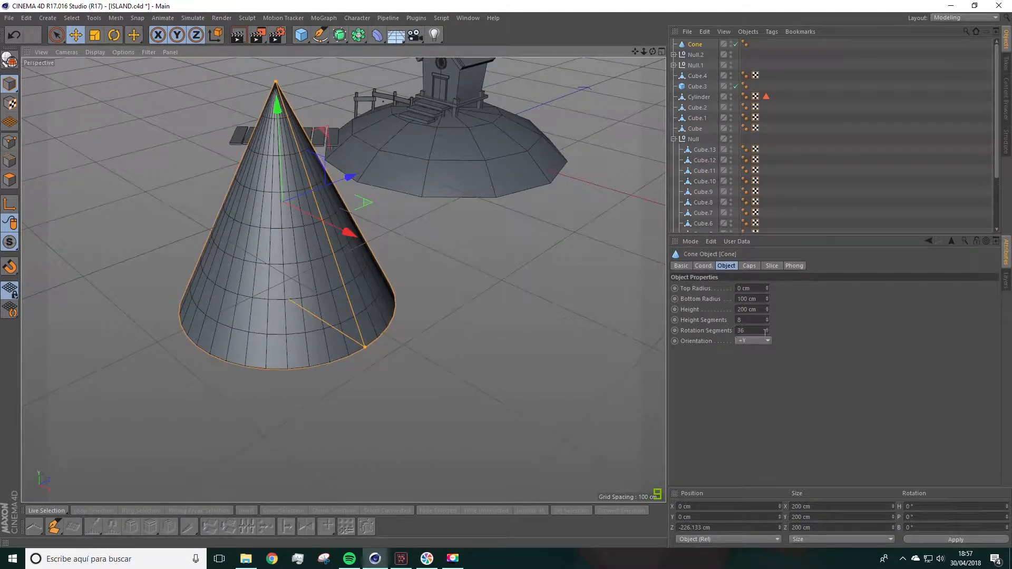
Step: Set the cone's rotation segments to 5 and its height segments to 5
mouse_move(768, 330)
left_mouse_down()
mouse_move(749, 336)
mouse_move(766, 331)
left_mouse_up()
left_click_drag(315, 297, 400, 301, "alt")
left_click_drag(283, 217, 232, 240, "alt")
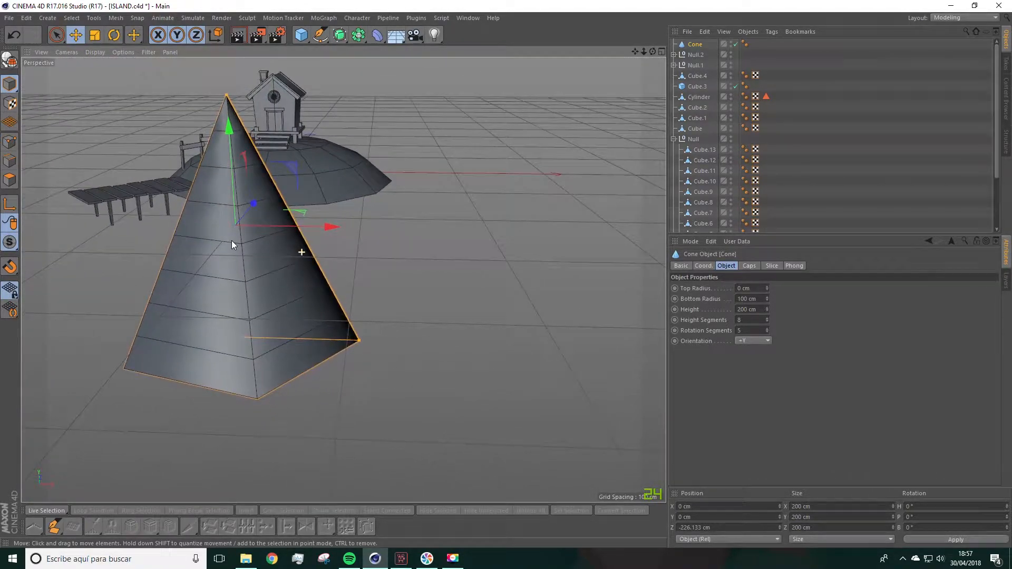
left_click_drag(769, 318, 767, 316)
left_click(763, 318)
left_click(767, 318)
left_click(768, 318)
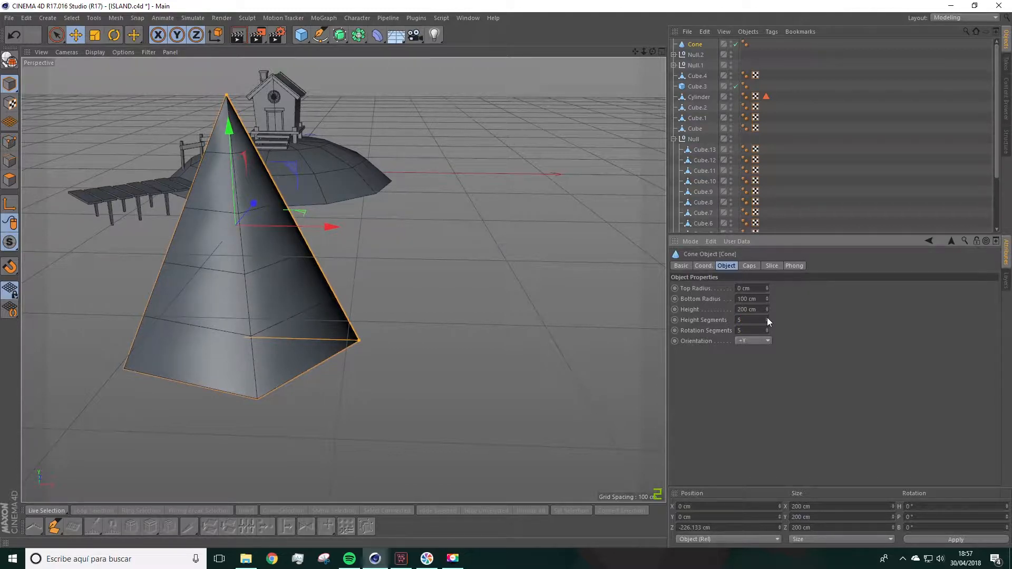
Step: Convert the cone into an editable polygon object
left_click_drag(379, 320, 312, 238, "alt")
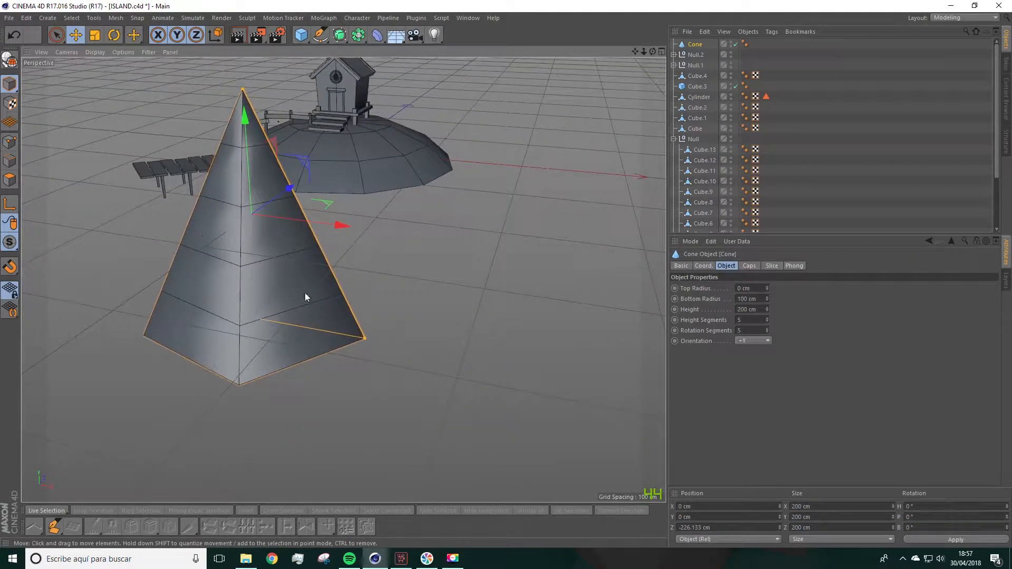
left_click_drag(252, 303, 261, 272, "alt")
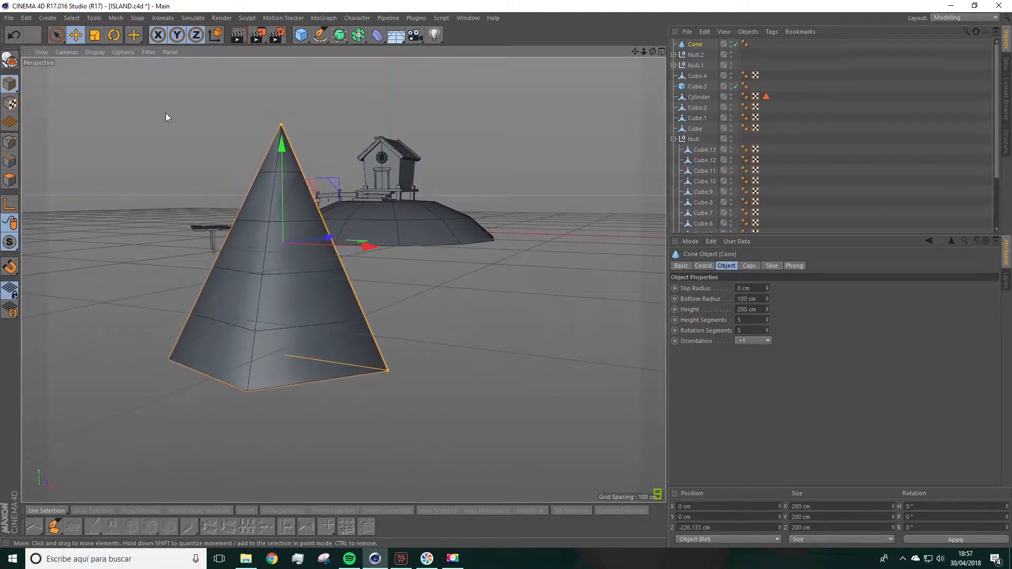
left_click(10, 63)
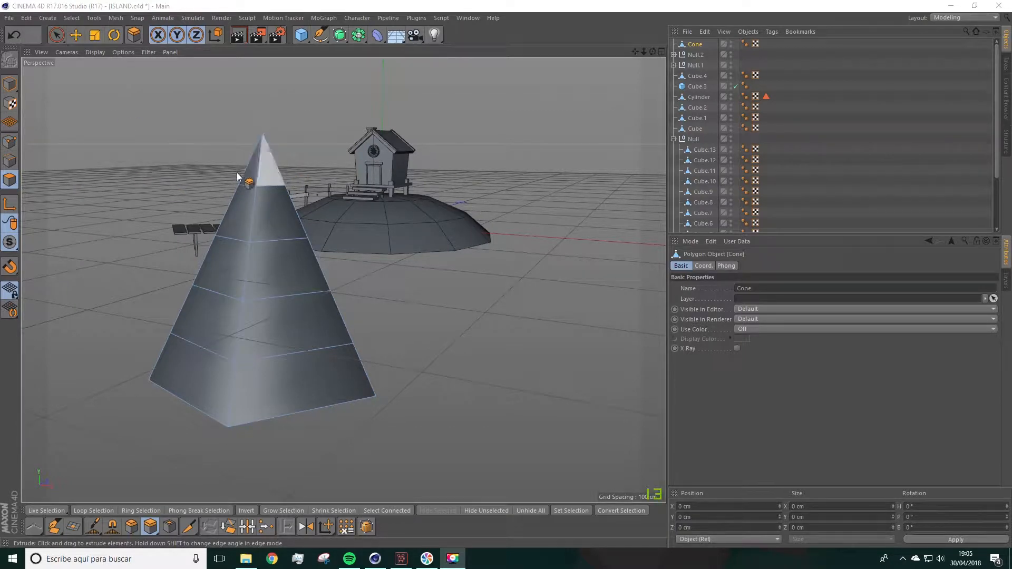
Step: Detach the selection commands as a floating palette and loop-select the polygons at the cone's tip
left_click(77, 19)
left_click(74, 24)
left_click_drag(84, 18, 60, 82)
left_click(58, 159)
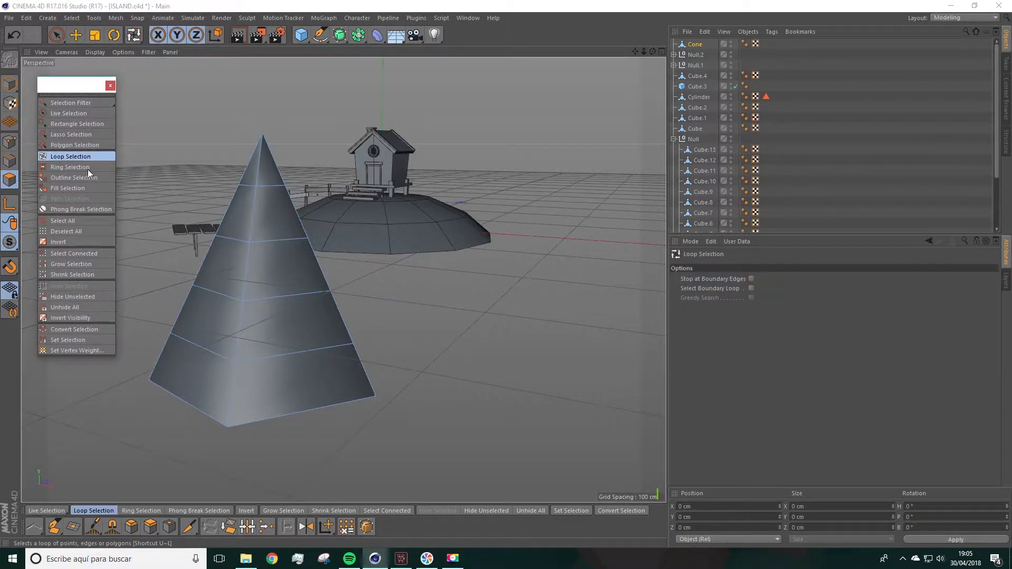
left_click(263, 168)
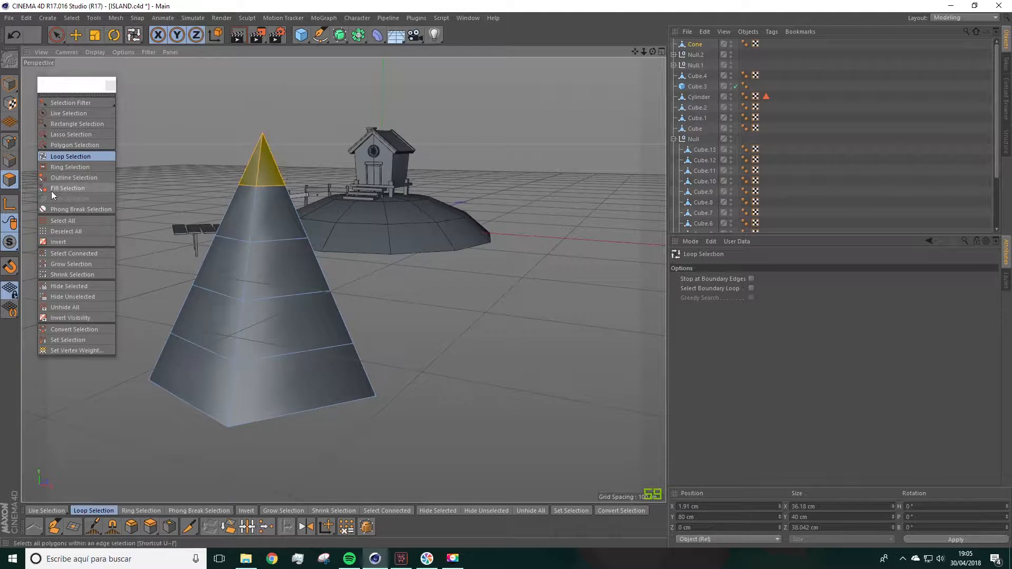
Step: Extrude the tip loop outwards by about 9.4 cm and lower it to about Y 77.9 cm
right_click(263, 175)
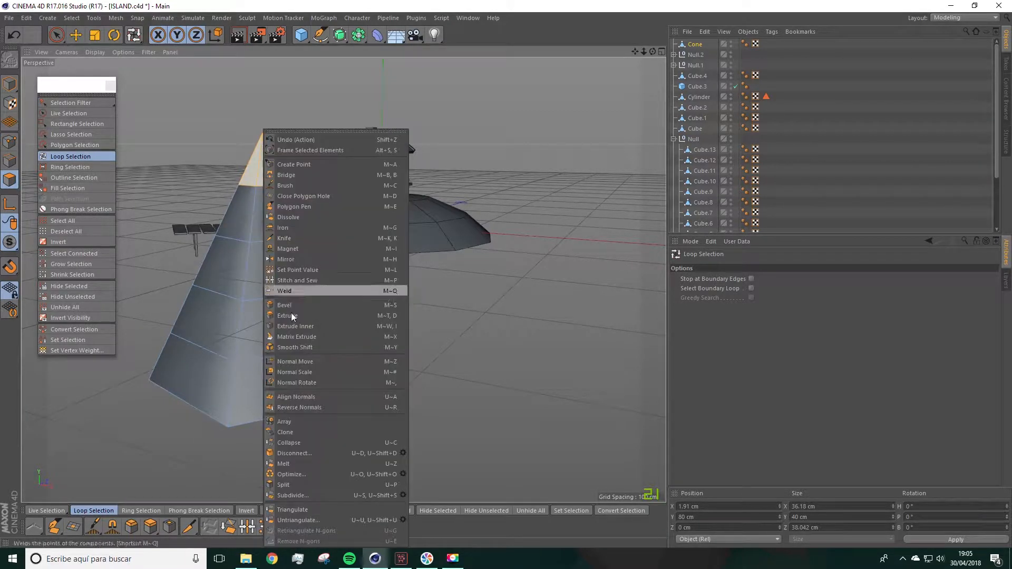
left_click(293, 325)
left_click_drag(391, 255, 419, 255)
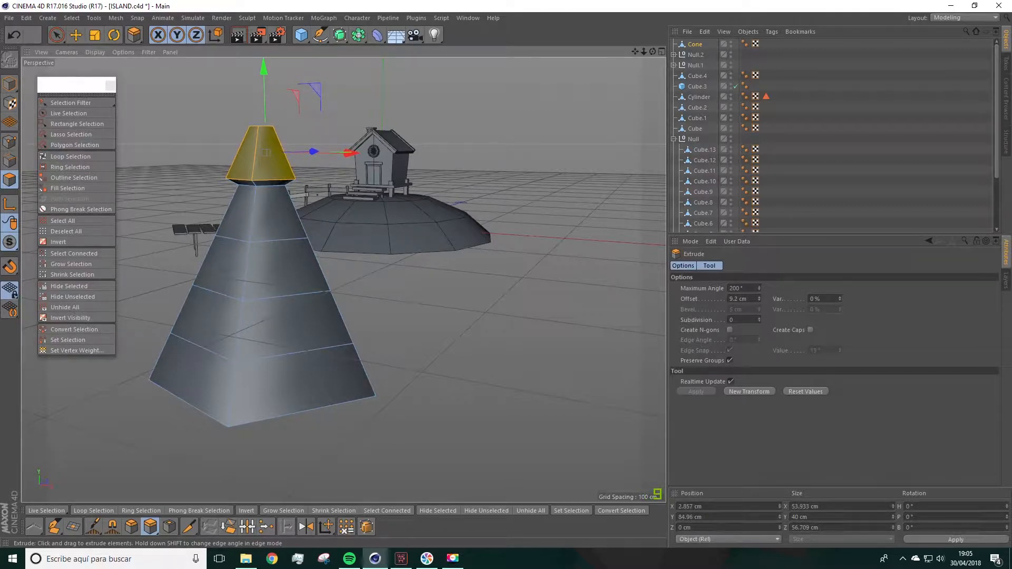
left_click_drag(271, 75, 267, 82)
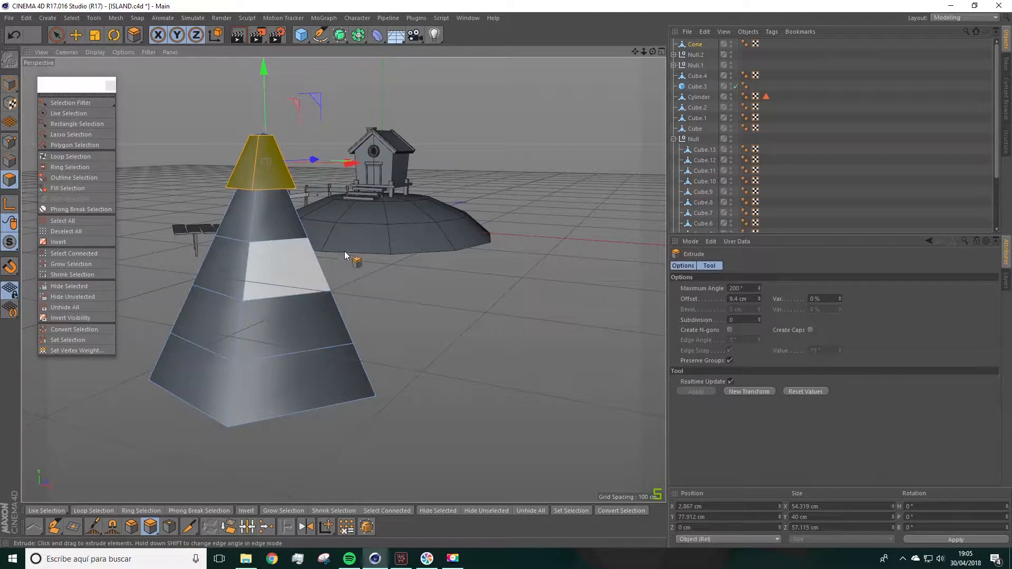
Step: Loop-select the second tier from the top, extrude it about 4.3 cm and lower it to about Y 38.5 cm
left_click_drag(376, 233, 376, 221, "alt")
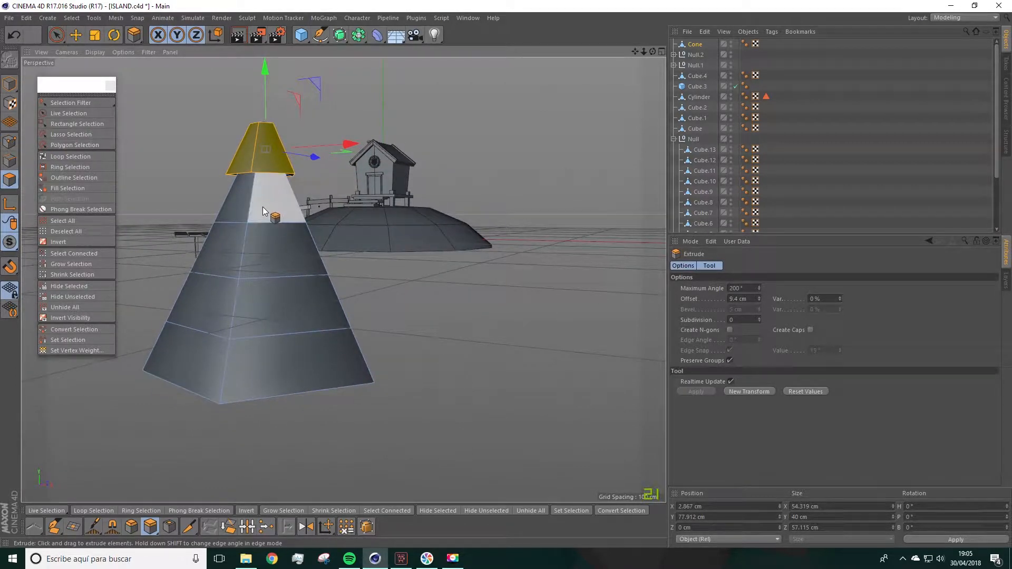
left_click(68, 157)
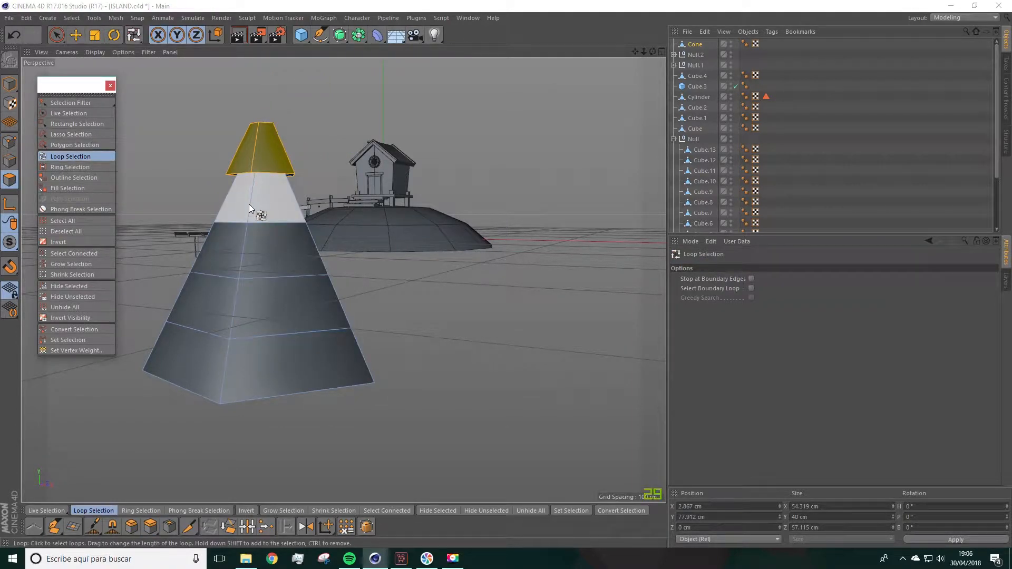
left_click(250, 206)
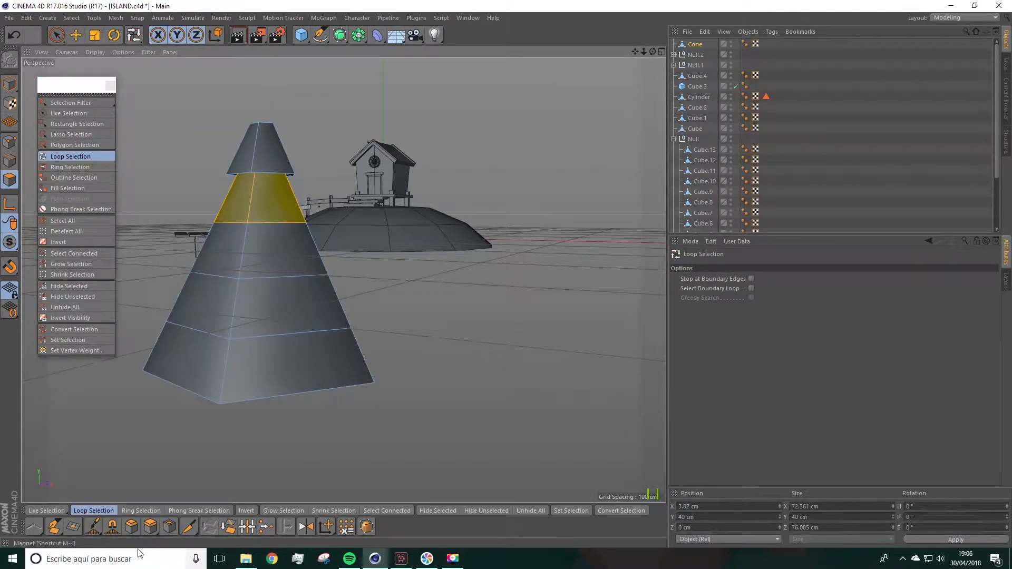
left_click(150, 527)
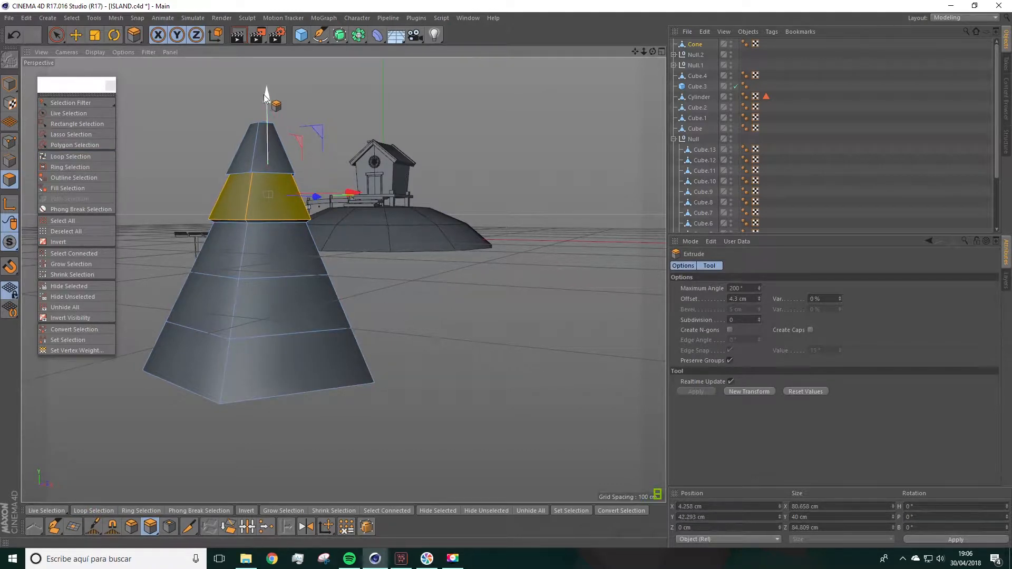
left_click_drag(267, 97, 268, 103)
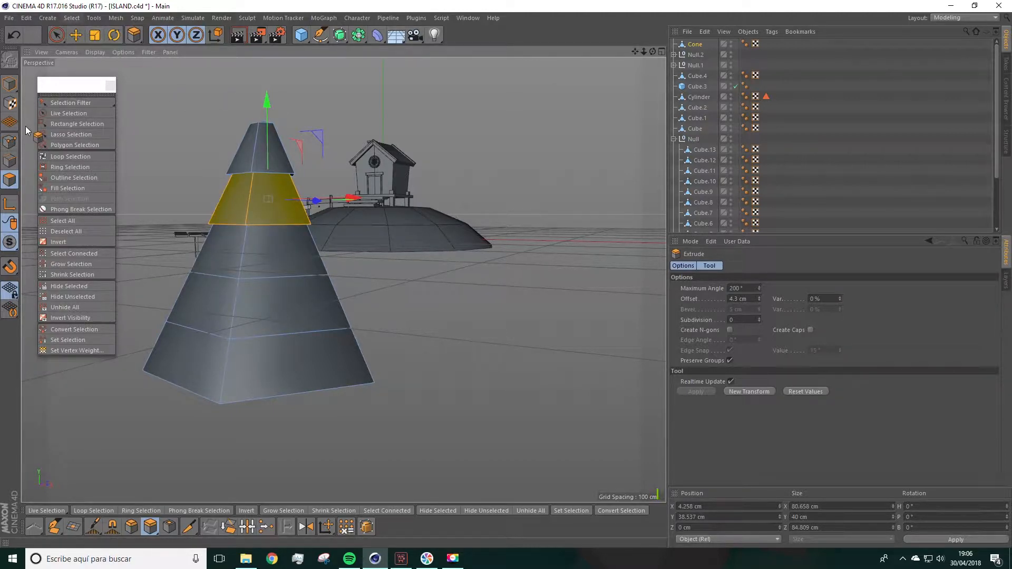
Step: Loop-select the top tier and scale it up uniformly to about 59 × 44 × 62 cm
left_click(70, 157)
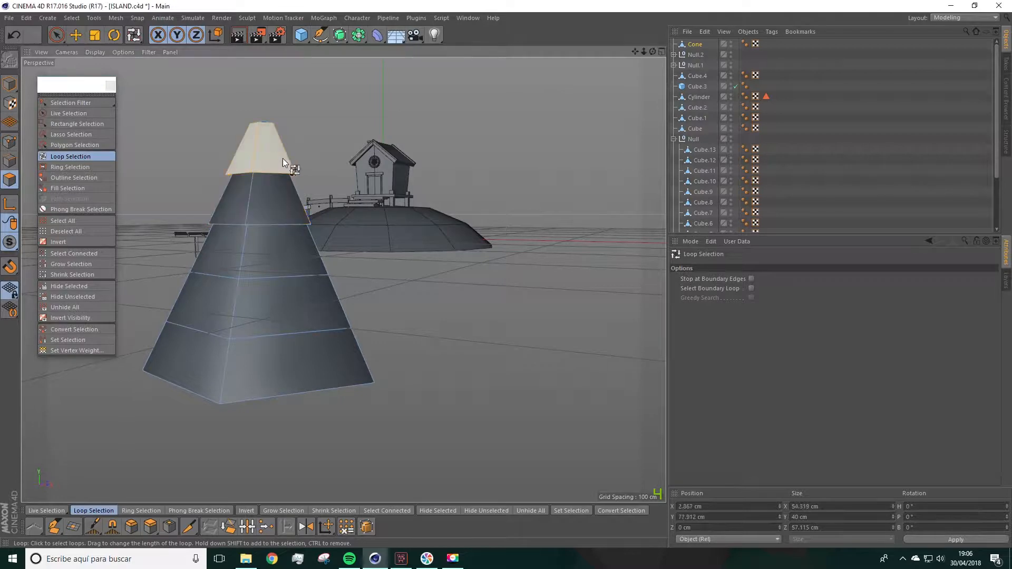
left_click(280, 160)
left_click(95, 36)
left_click_drag(430, 201, 476, 201)
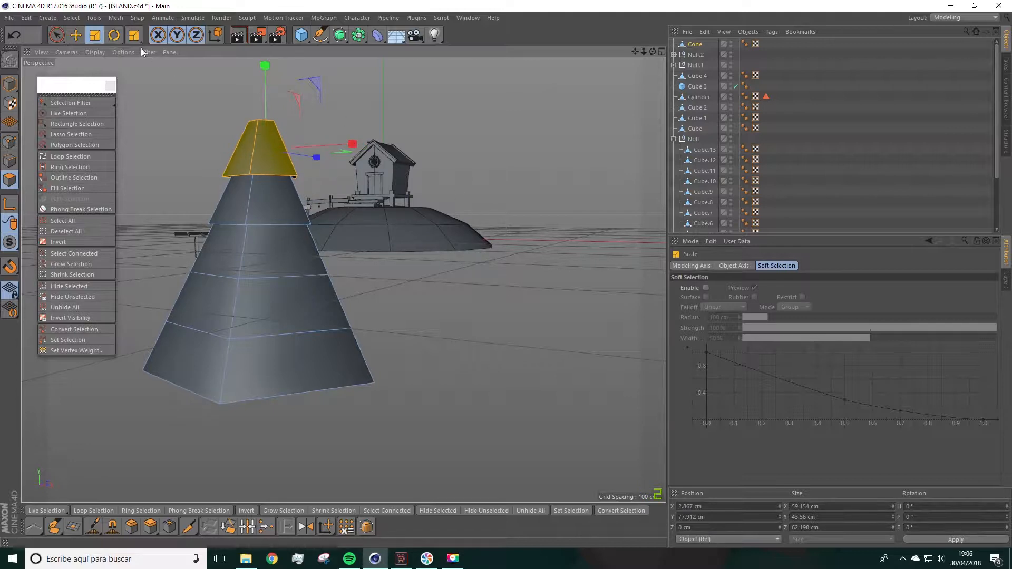
left_click(76, 35)
left_click_drag(267, 76, 398, 276)
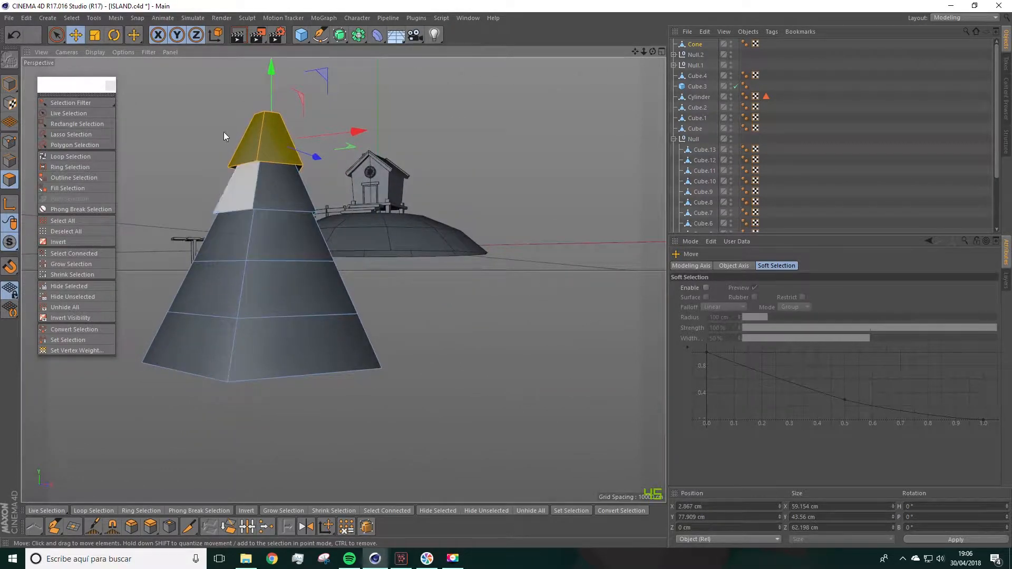
Step: Loop-select the second tier from the top and scale it up uniformly to about 85 × 42 × 90 cm
left_click(78, 17)
left_click(81, 90)
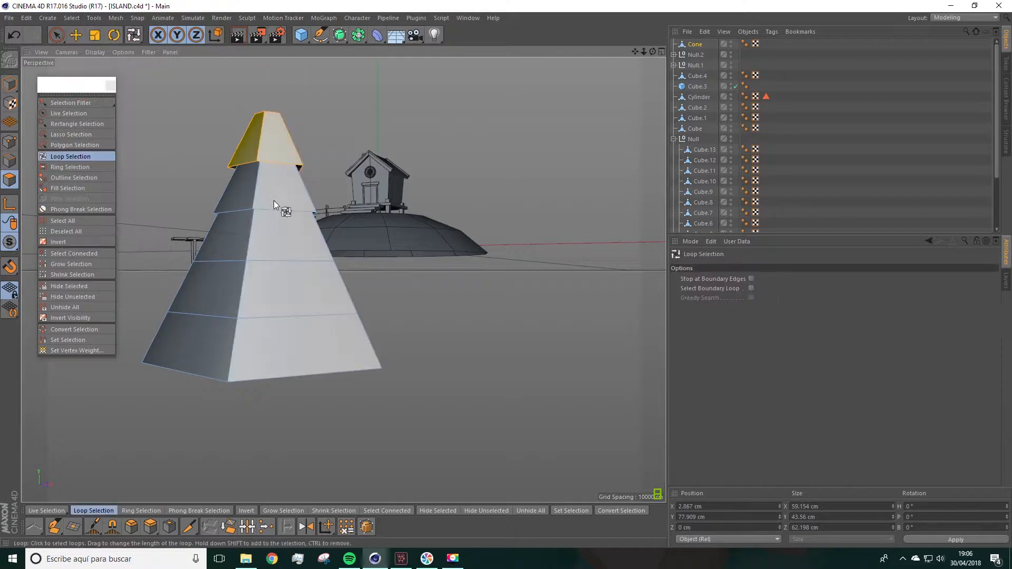
left_click(271, 195)
key("t")
mouse_move(495, 225)
left_mouse_down()
mouse_move(485, 238)
mouse_move(498, 237)
left_mouse_up()
Step: Loop-select the third tier from the top, extrude it about 4.5 cm and lower it to about Y -2.7 cm
left_click(65, 156)
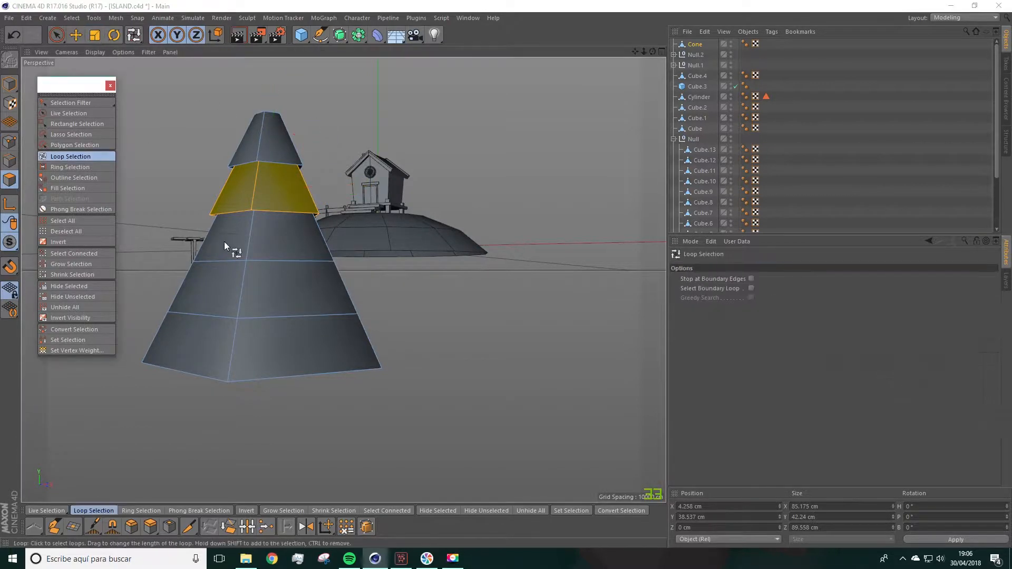
left_click(252, 247)
right_click(295, 236)
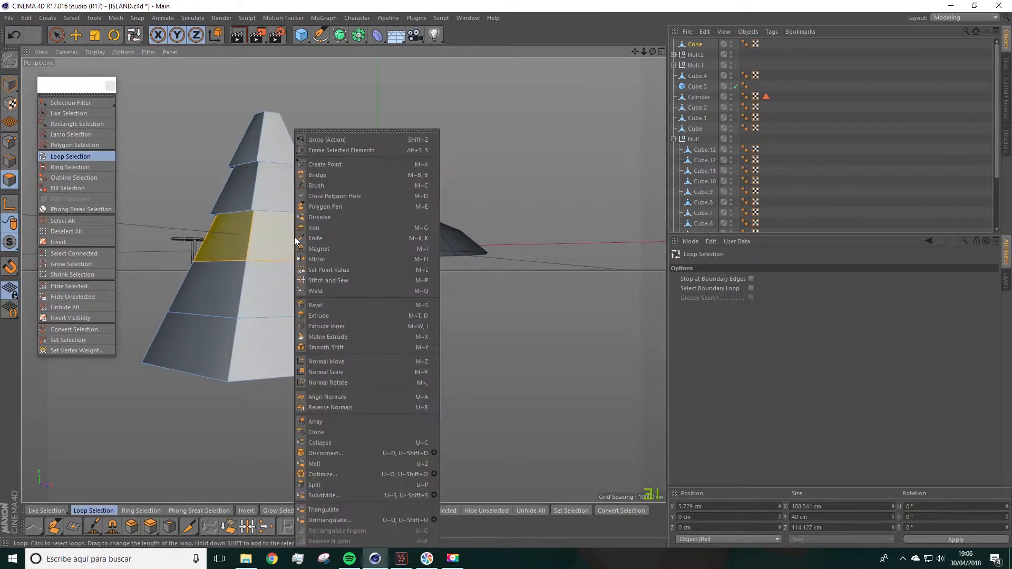
left_click(326, 318)
left_click_drag(405, 265, 426, 265)
left_click_drag(275, 140, 281, 157)
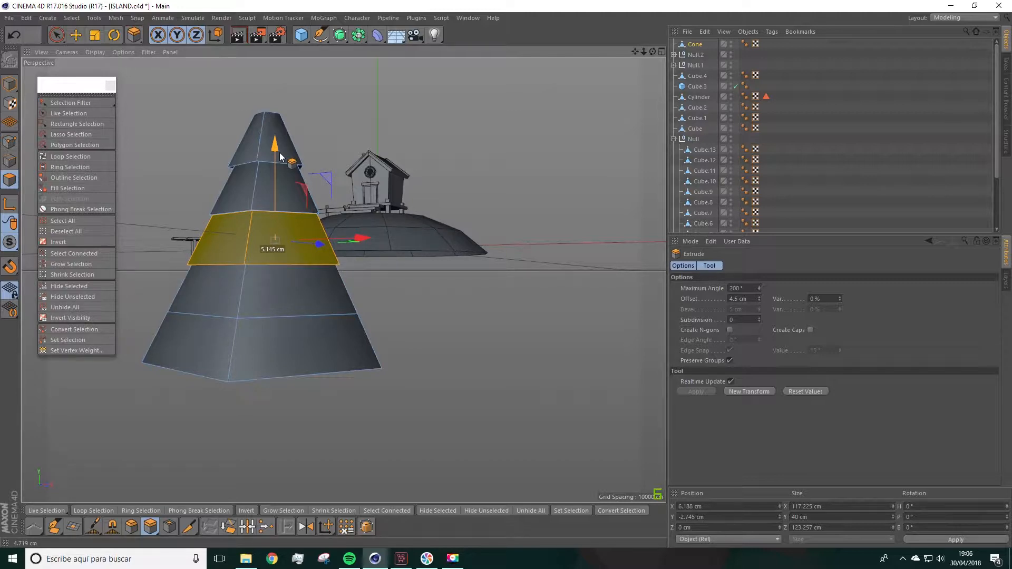
left_click_drag(280, 156, 280, 156)
Step: Loop-select the second tier again and enlarge it uniformly to about 90 × 45 × 94 cm
left_click_drag(409, 283, 438, 272, "alt")
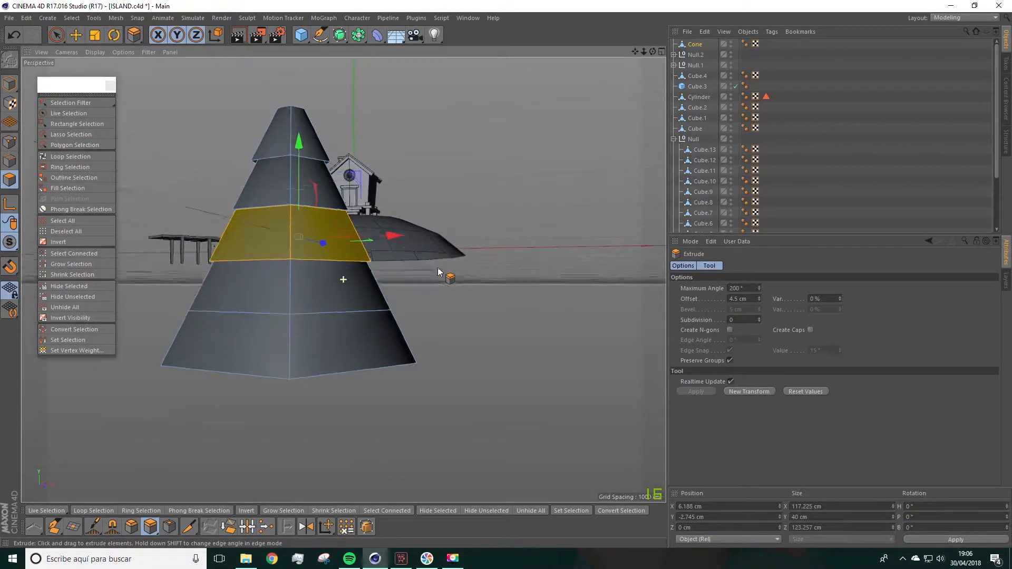
left_click(70, 157)
left_click(288, 183)
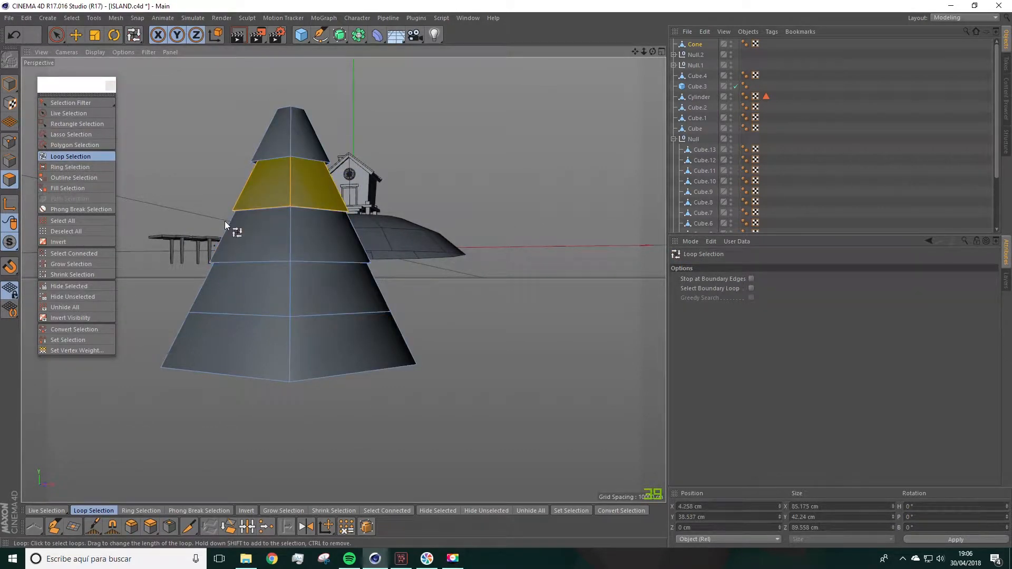
key("t")
left_click_drag(483, 273, 508, 264)
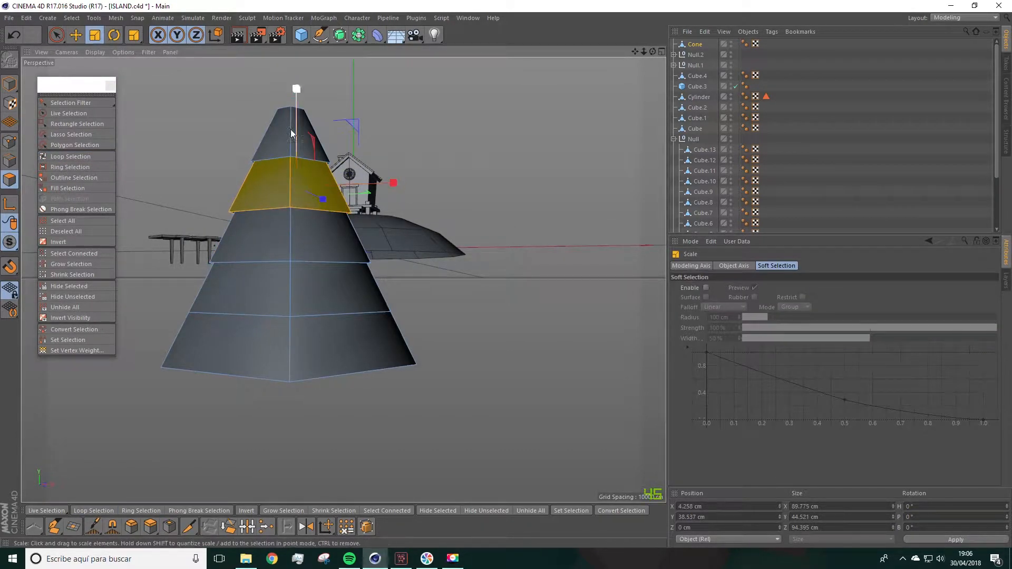
Step: Loop-select the top tier and scale it up uniformly to about 113%
left_click(67, 155)
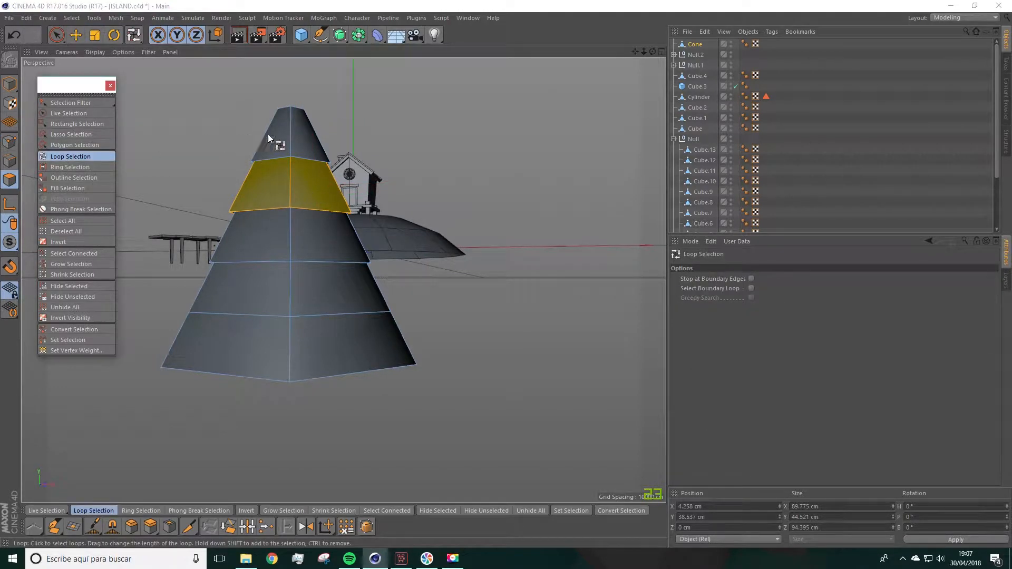
left_click(286, 133)
key("t")
left_click_drag(342, 160, 480, 157)
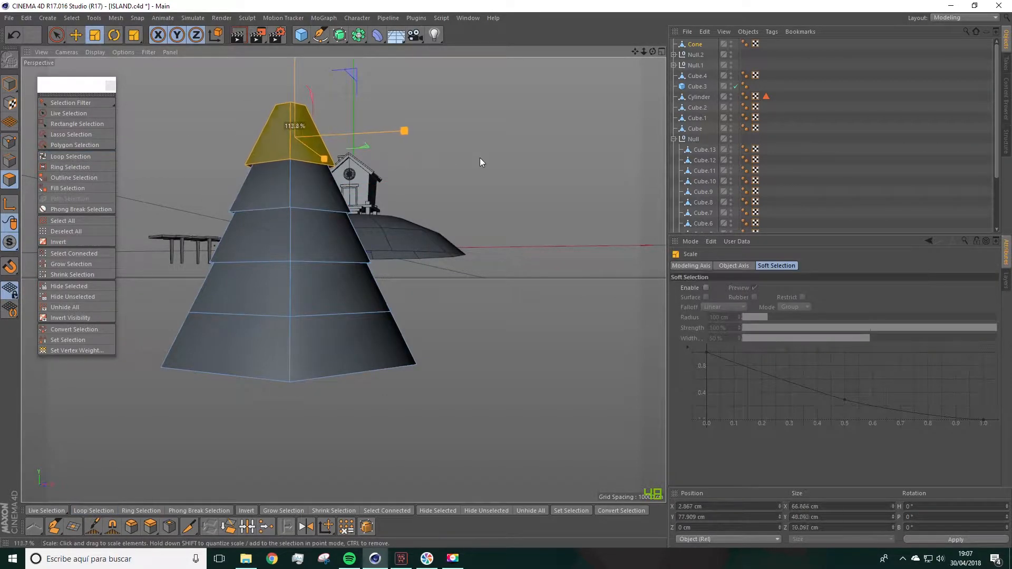
Step: Loop-select the second tier and scale it up slightly to about 92 × 45 × 96 cm
left_click(70, 156)
left_click(299, 194)
key("t")
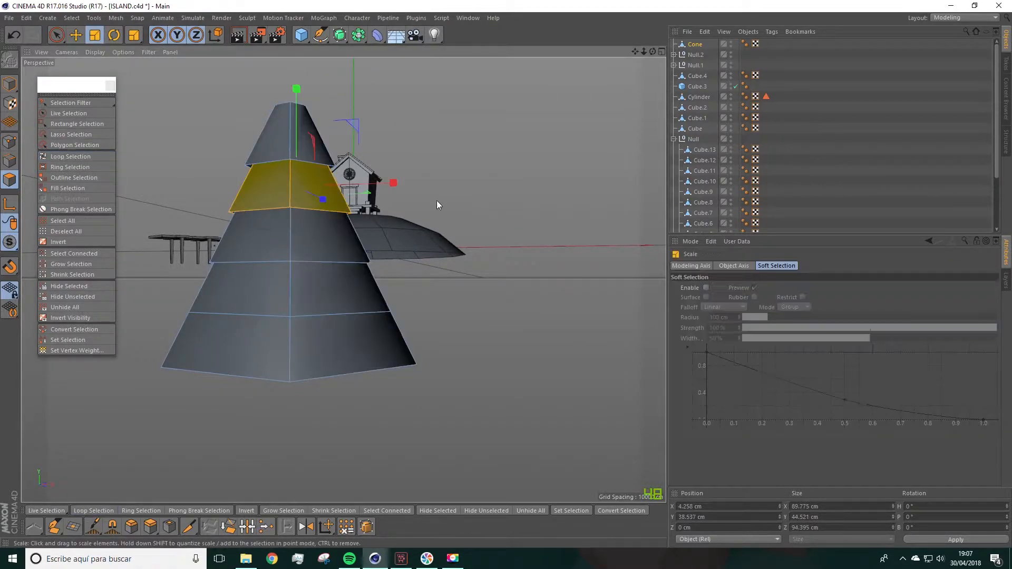
mouse_move(473, 222)
left_mouse_down("alt")
mouse_move(463, 268)
mouse_move(463, 217)
left_mouse_up("alt")
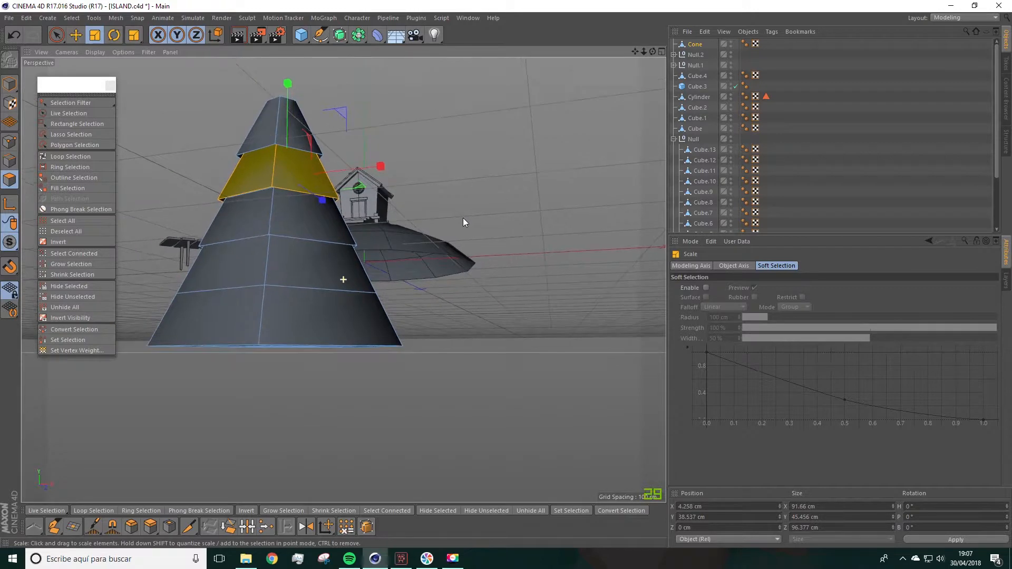
Step: Loop-select the third tier and scale it up slightly to about 119 × 41 × 125 cm
left_click(63, 158)
left_click(278, 220)
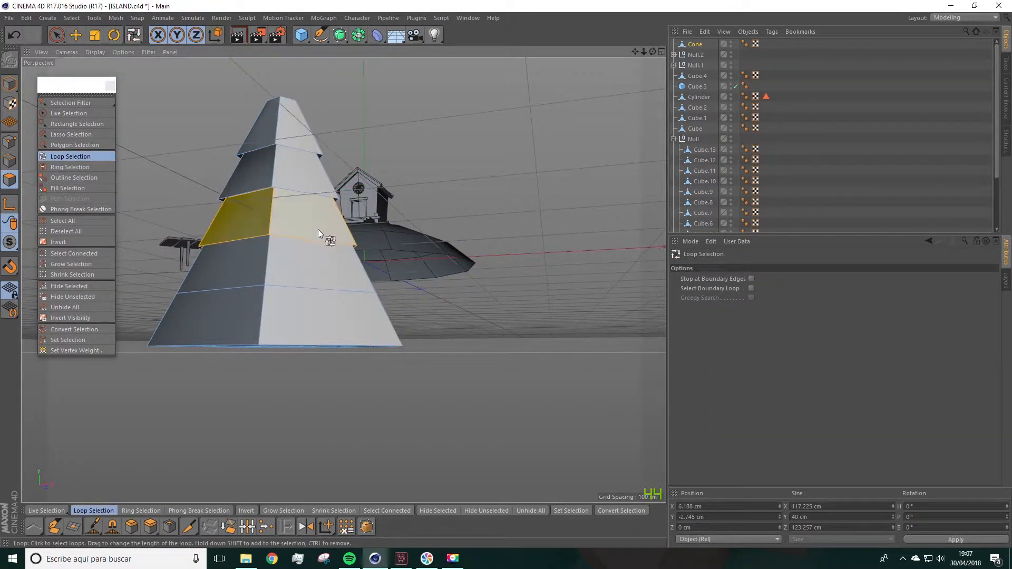
key("t")
left_click_drag(428, 236, 425, 274)
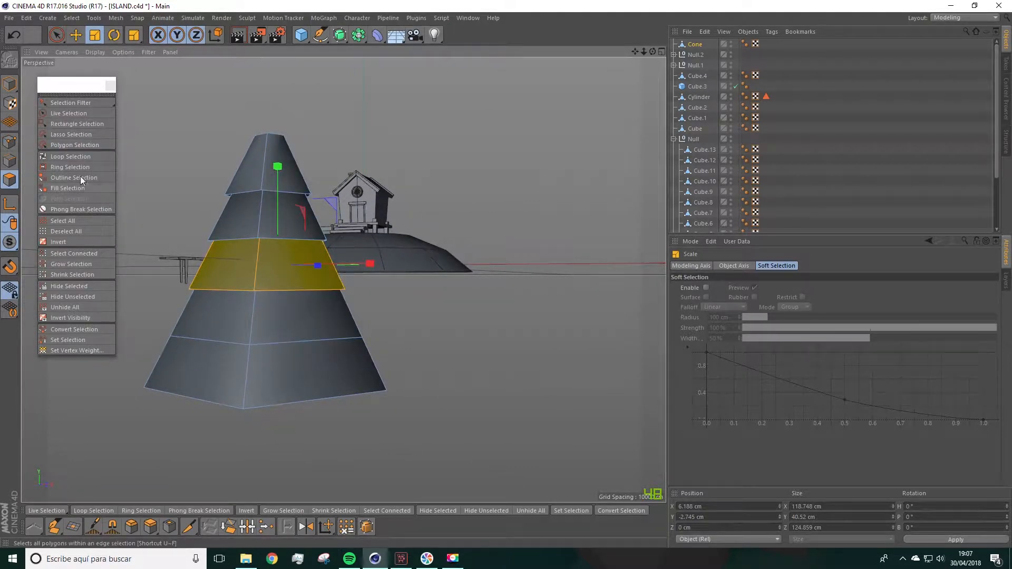
Step: Loop-select the fourth tier, extrude it outward by 2.5 cm and lower it slightly to Y about -39.4 cm
left_click(69, 157)
left_click(243, 311)
right_click(294, 342)
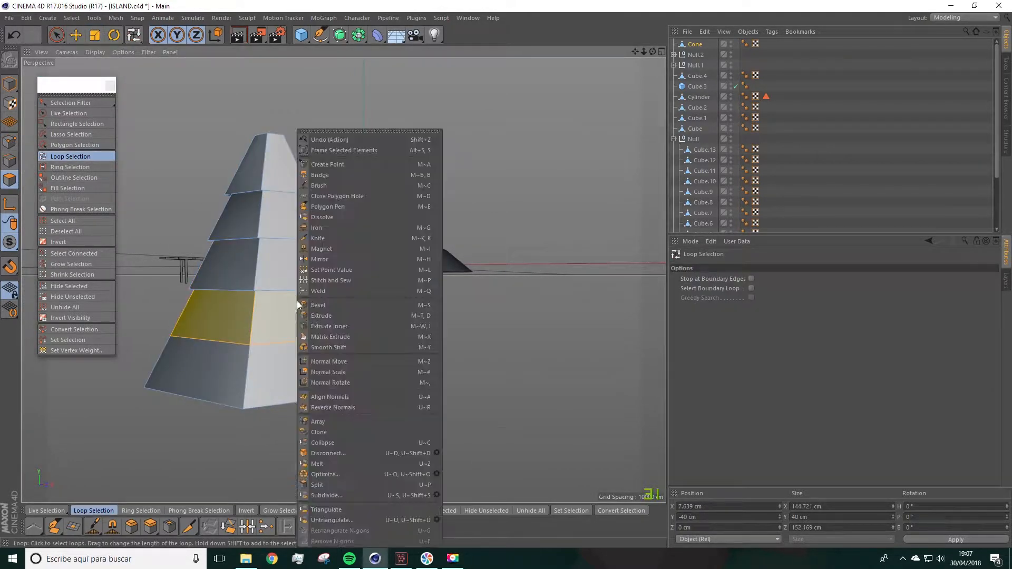
left_click(370, 323)
left_click_drag(372, 325, 407, 295, "alt")
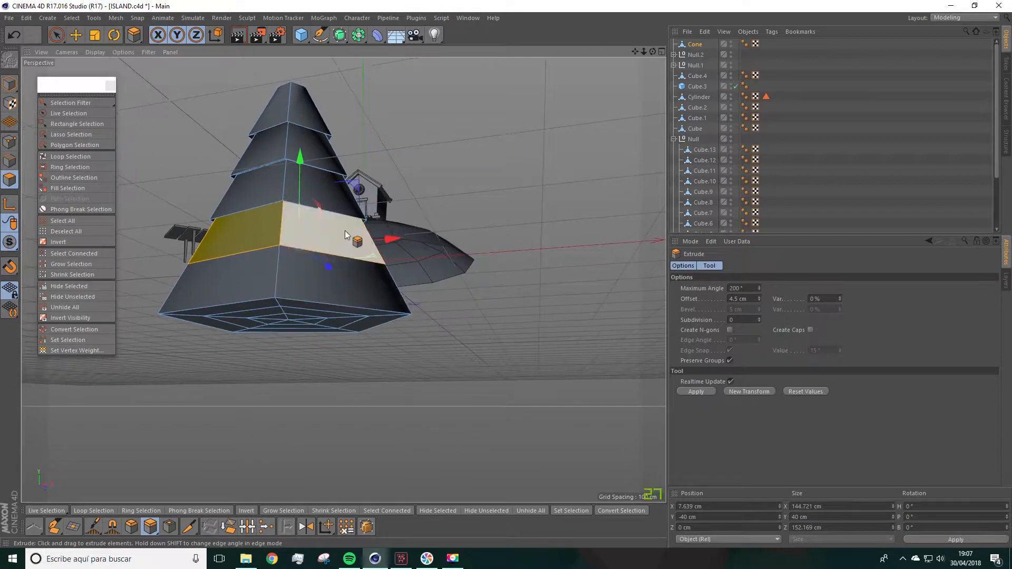
scroll(345, 230, "up", 5)
left_click_drag(344, 230, 352, 230)
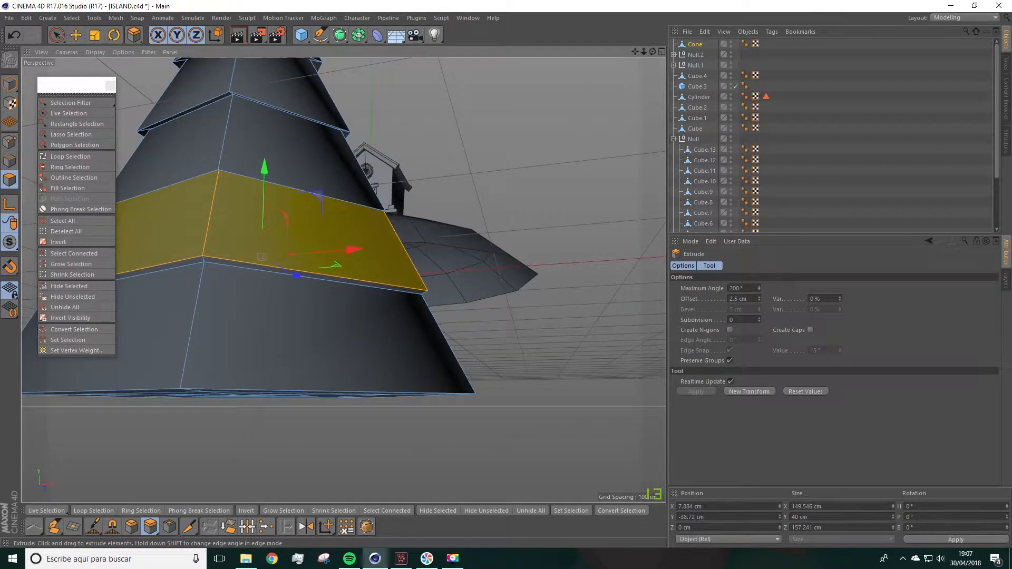
left_click_drag(265, 172, 255, 221)
scroll(255, 222, "down", 5)
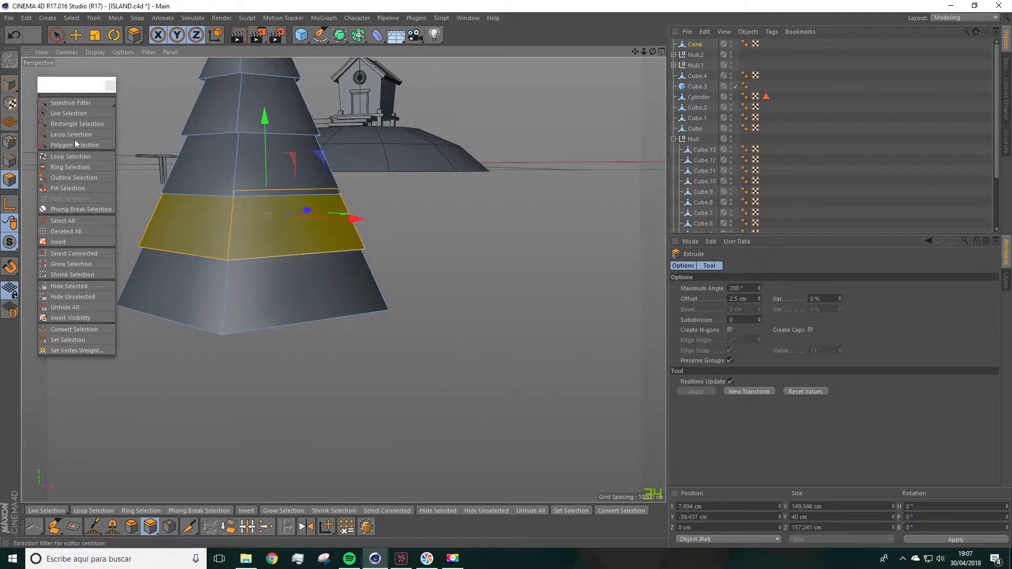
Step: Loop-select the third tier and scale it up uniformly to about 121 × 41 × 128 cm
left_click(74, 165)
left_click(70, 156)
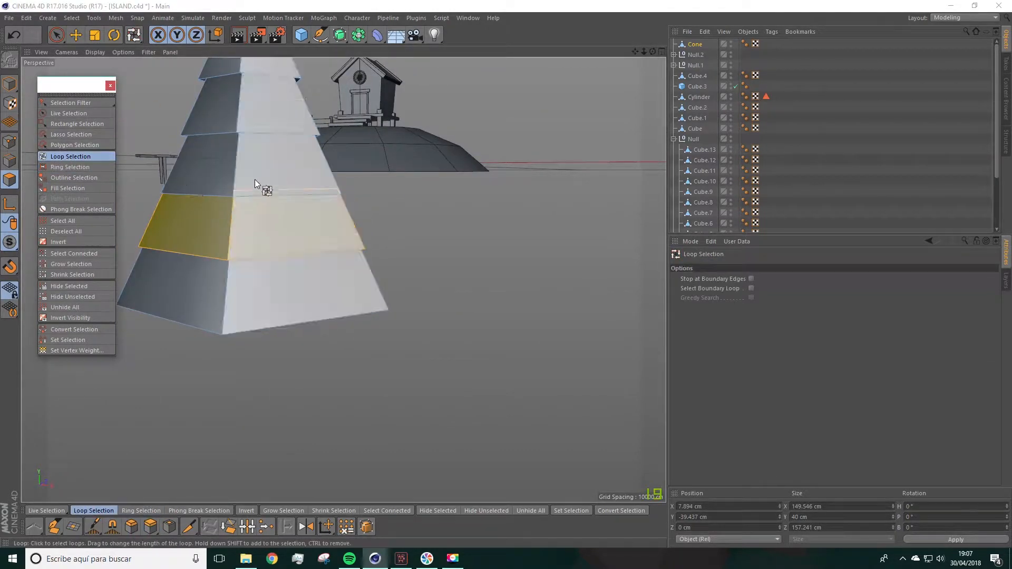
left_click(239, 168)
key("t")
left_click_drag(427, 205, 442, 209)
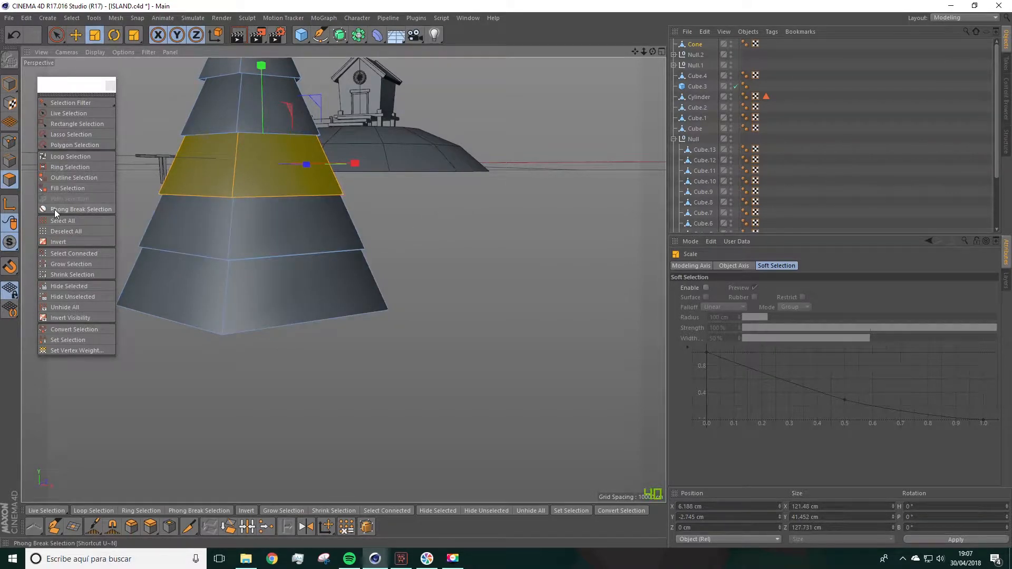
Step: Loop-select the fourth tier and scale it up slightly to about 151 × 40 × 159 cm
left_click(70, 157)
left_click(226, 245)
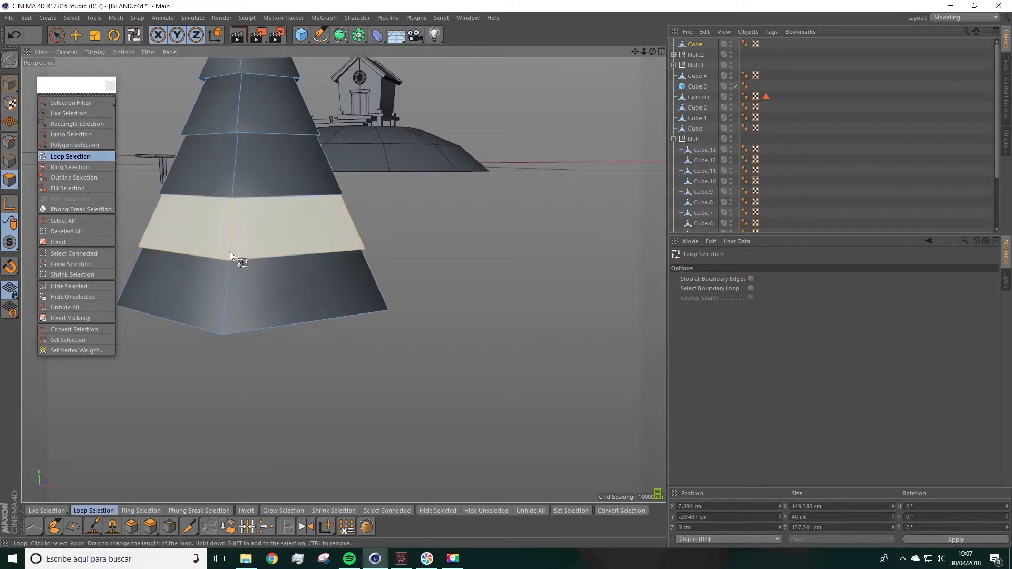
key("t")
left_click_drag(463, 258, 327, 164)
Step: Loop-select the top tier and scale it uniformly to about 74 × 54 × 77 cm
left_click(79, 157)
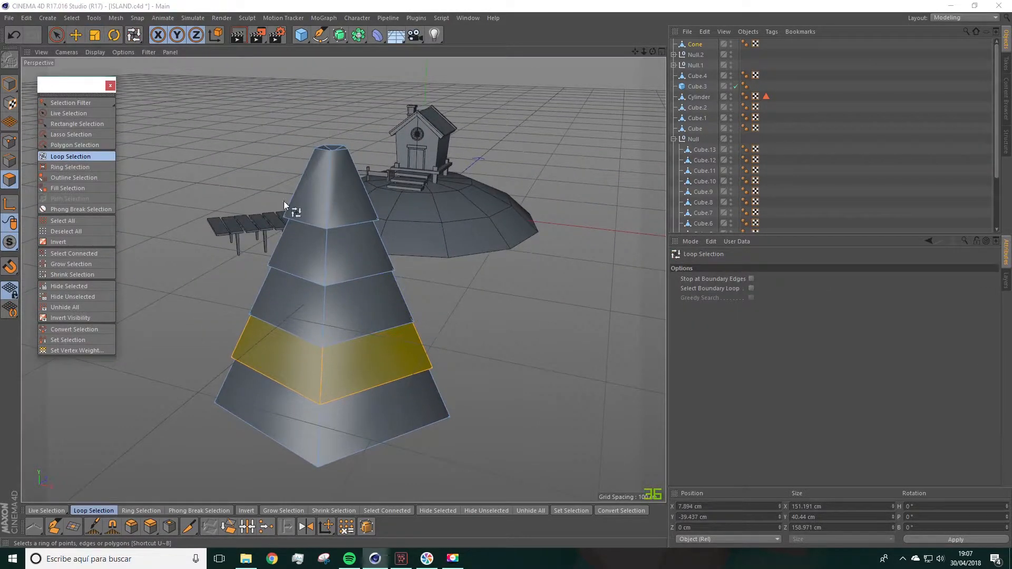
left_click(317, 212)
key("t")
left_click_drag(429, 289, 415, 178)
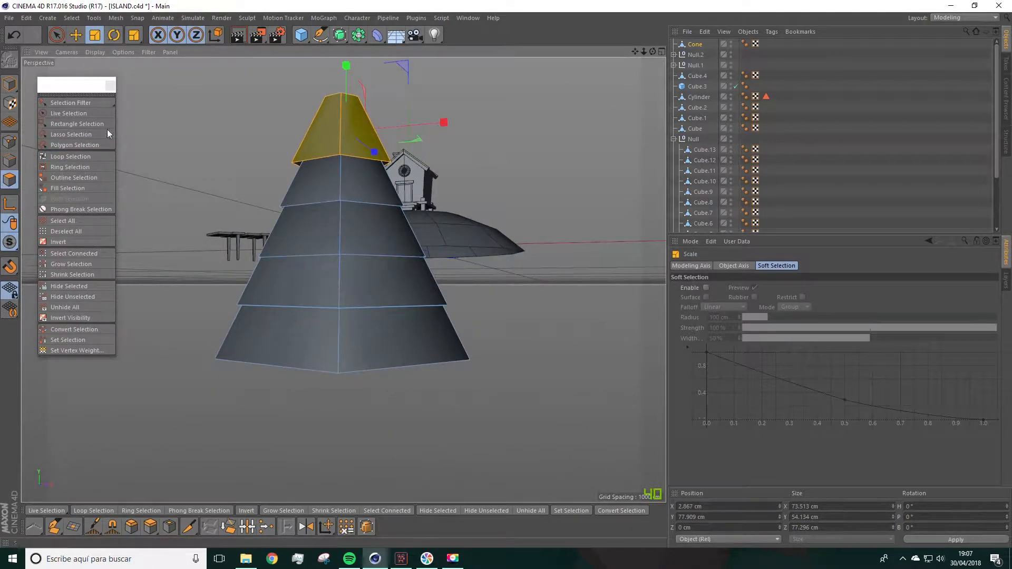
Step: Loop-select the second tier and enlarge it uniformly to about 97 × 48 × 102 cm
left_click(88, 157)
left_click(337, 192)
key("t")
left_click_drag(519, 219, 566, 247)
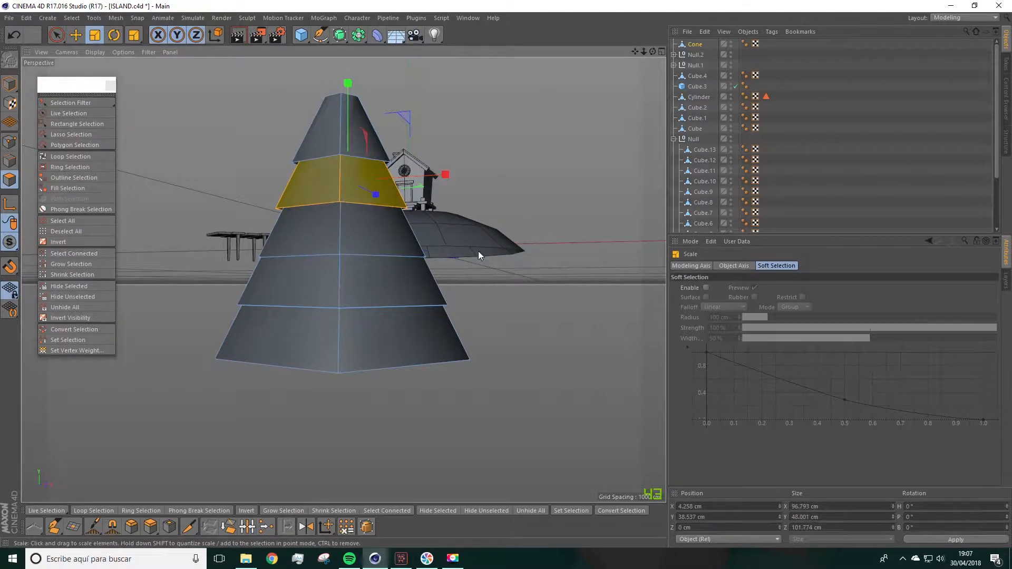
Step: Loop-select the third tier again and enlarge it to about 125 × 43 × 131 cm
left_click(79, 157)
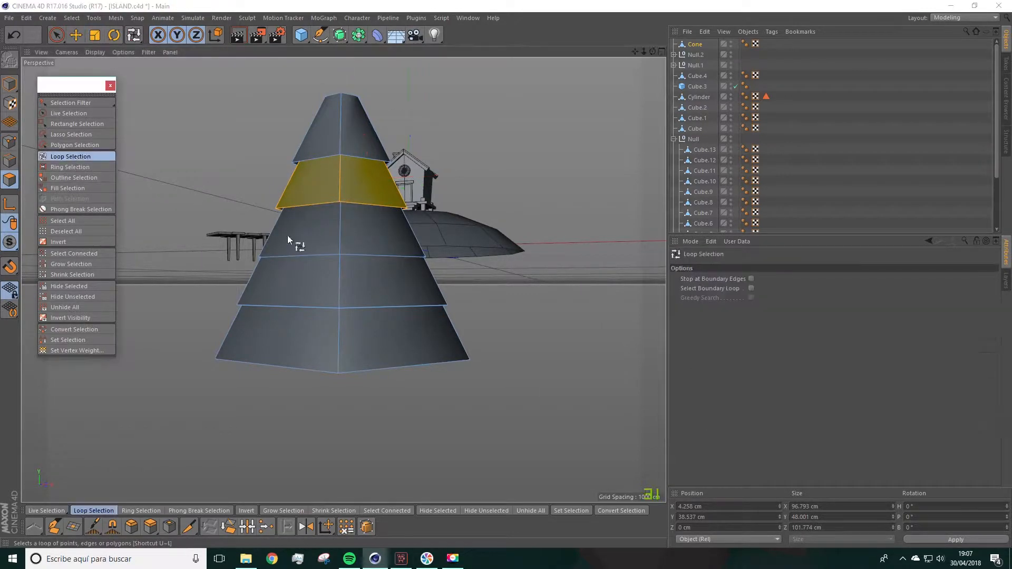
left_click(337, 233)
key("t")
left_click_drag(486, 252, 492, 252)
left_click_drag(492, 163, 486, 284, "alt")
scroll(511, 275, "up", 2)
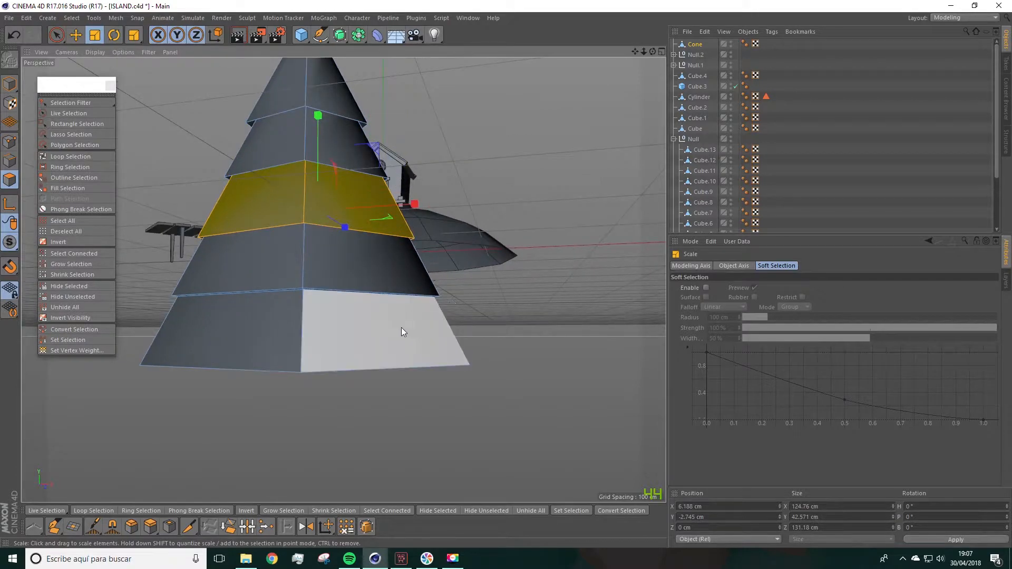
Step: Select the bottom tier's polygon loop together with all the faces of the tree's underside
left_click(65, 157)
left_click(332, 359)
key("space")
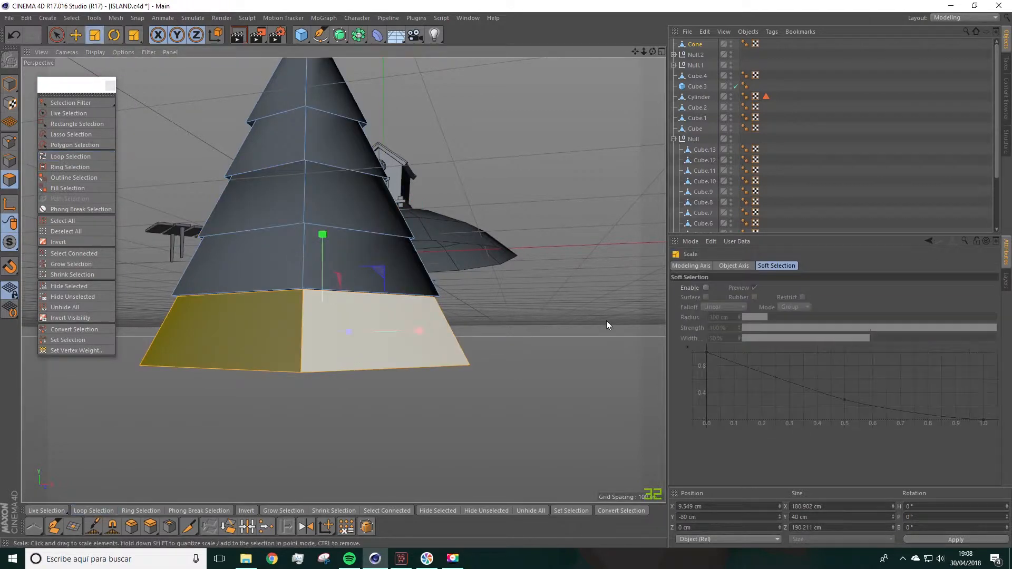
left_click_drag(606, 314, 586, 315)
key("ctrl+z")
left_click_drag(517, 276, 311, 150, "alt")
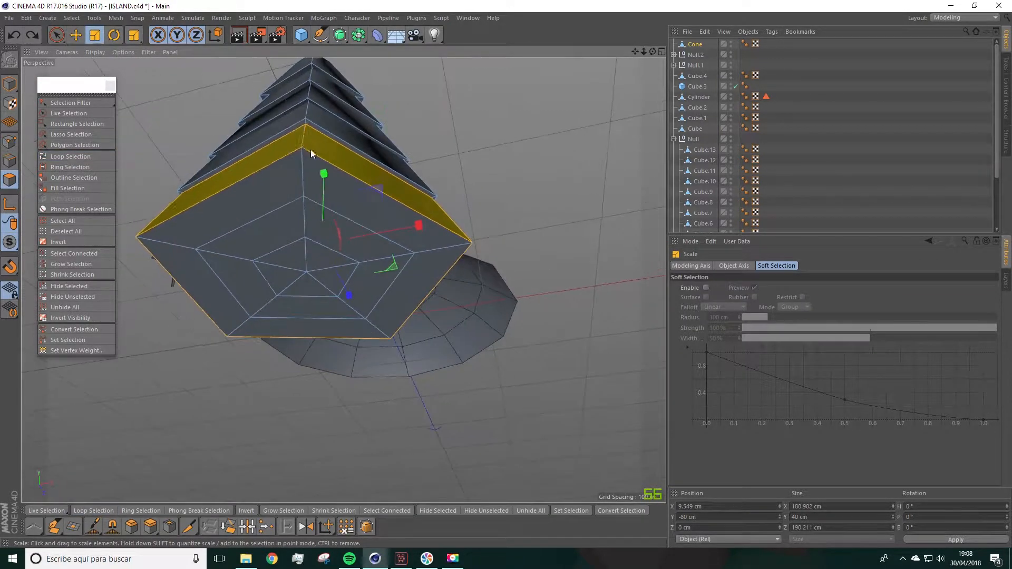
left_click(56, 35)
left_click_drag(186, 252, 251, 331, "shift")
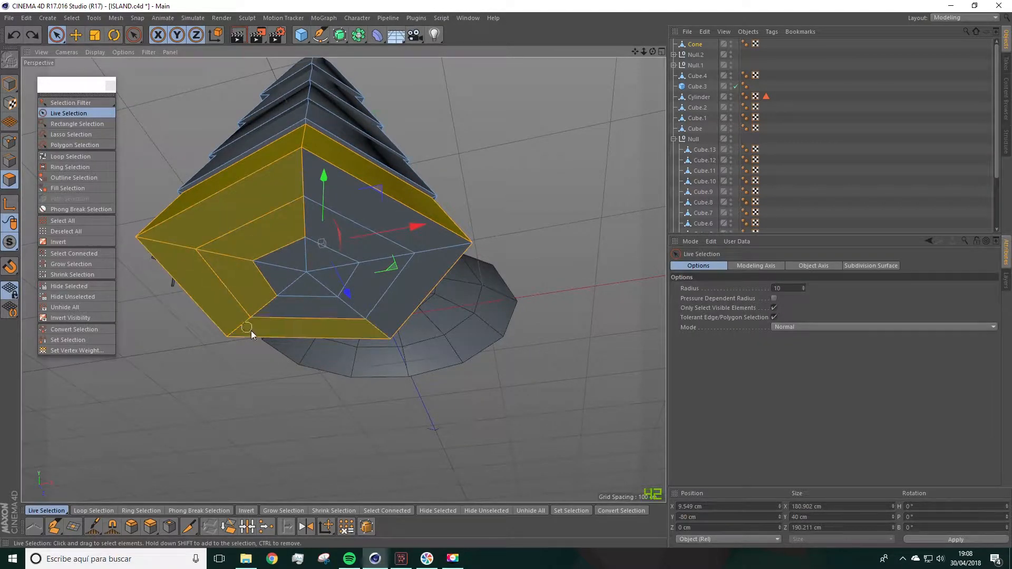
mouse_move(301, 209)
left_mouse_down("shift")
mouse_move(353, 292)
mouse_move(414, 276)
mouse_move(432, 287)
left_mouse_up("shift")
Step: Scale the bottom tier and underside down to about 175 × 39 × 184 cm and raise them to Y about -74.7 cm
mouse_move(432, 287)
left_mouse_down("alt")
mouse_move(510, 256)
mouse_move(514, 285)
left_mouse_up("alt")
key("t")
key("e")
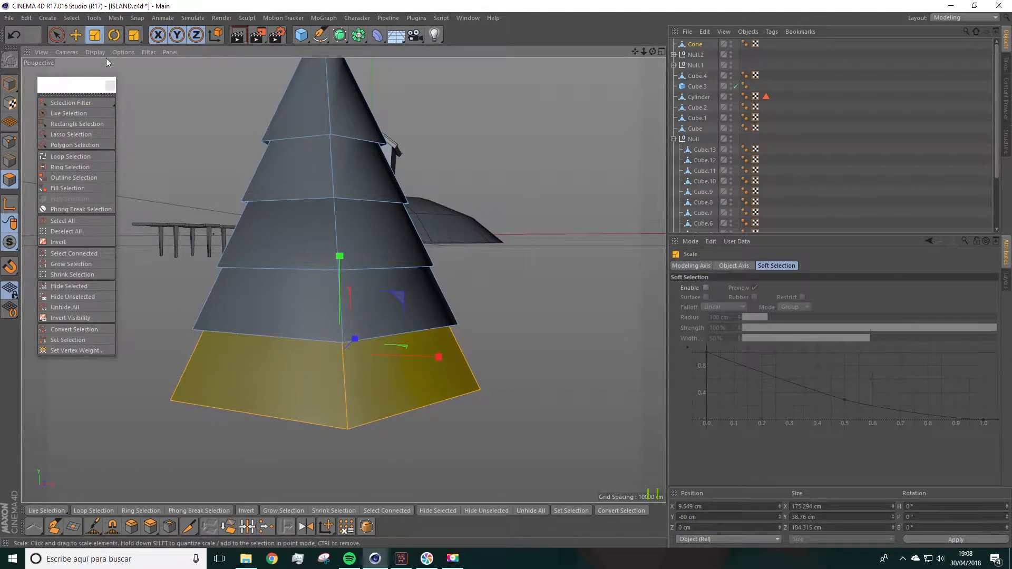
left_click_drag(343, 262, 343, 254)
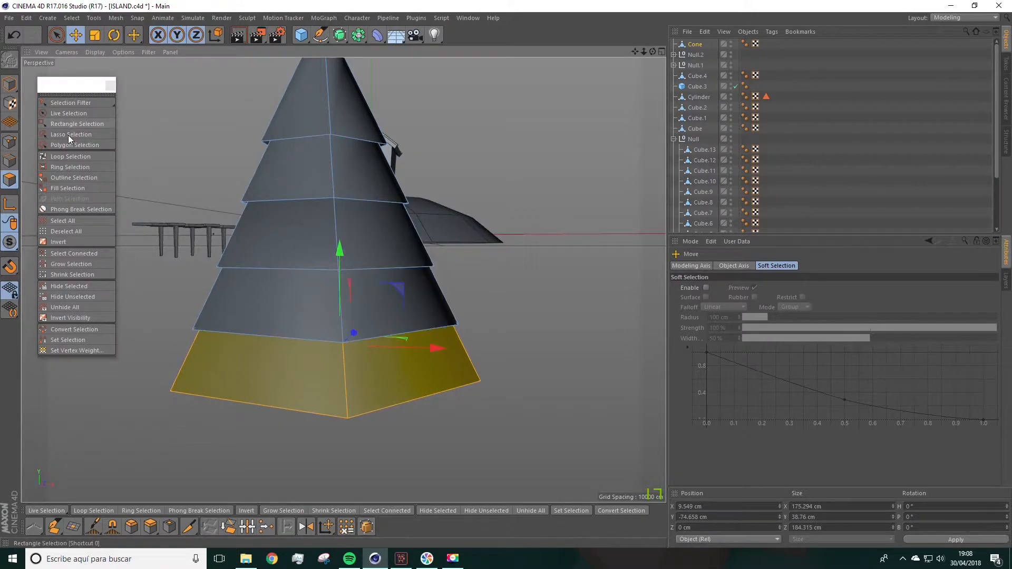
Step: Loop-select the fourth tier, shrink it to about 148 × 40 × 156 cm and raise it to Y about -38.8 cm
left_click(67, 157)
left_click(326, 296)
key("t")
left_click_drag(515, 276, 503, 274)
key("e")
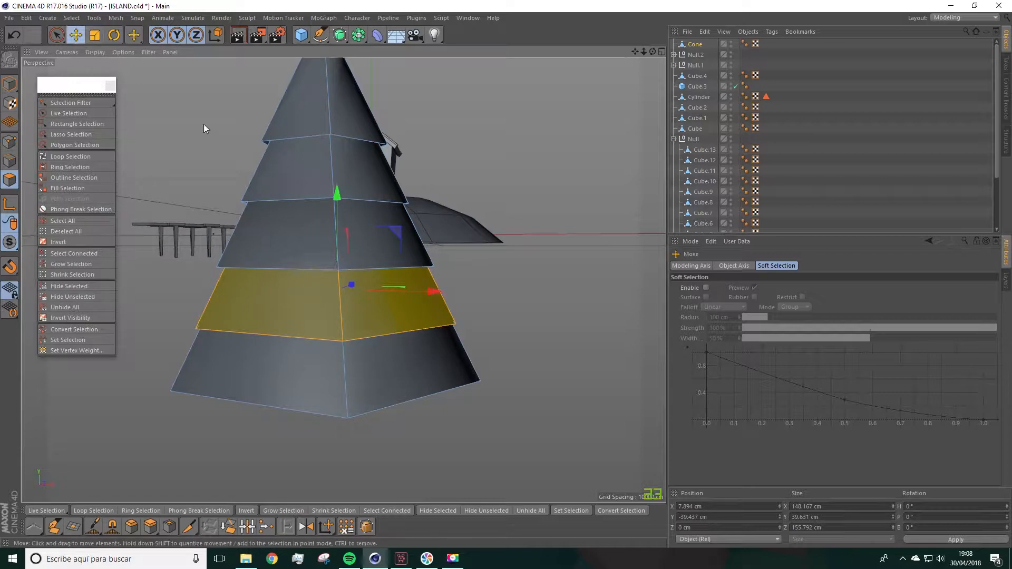
left_click_drag(342, 194, 339, 191)
Step: In point mode, live-select the apex point inside the sunken treetop with hidden elements included in the selection
left_click_drag(425, 219, 457, 248, "alt")
scroll(457, 248, "down", 5)
mouse_move(552, 283)
left_mouse_down("alt")
mouse_move(537, 267)
mouse_move(543, 275)
left_mouse_up("alt")
scroll(427, 268, "up", 5)
scroll(396, 271, "down", 2)
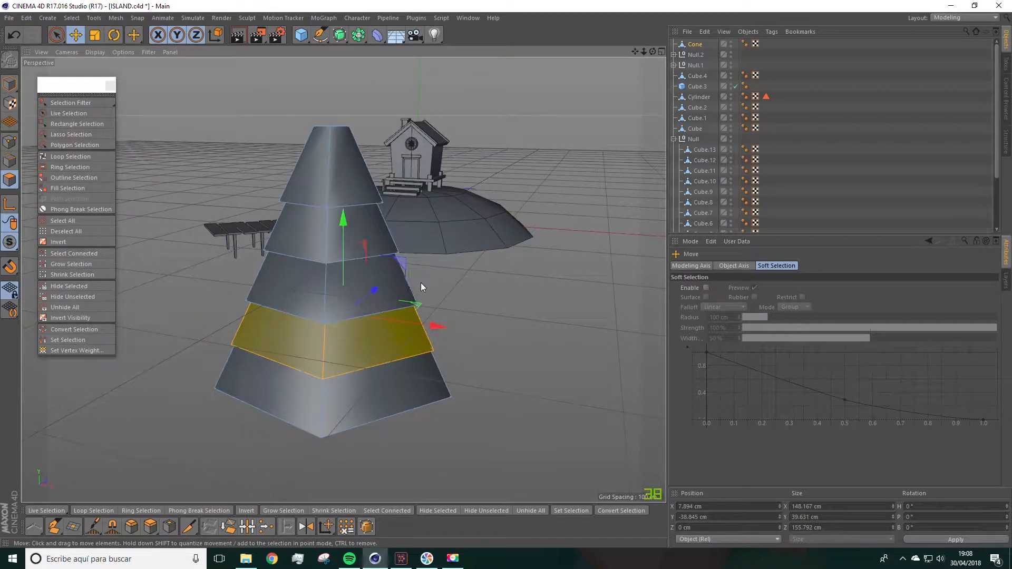
left_click_drag(429, 340, 464, 269, "alt")
scroll(346, 230, "up", 4)
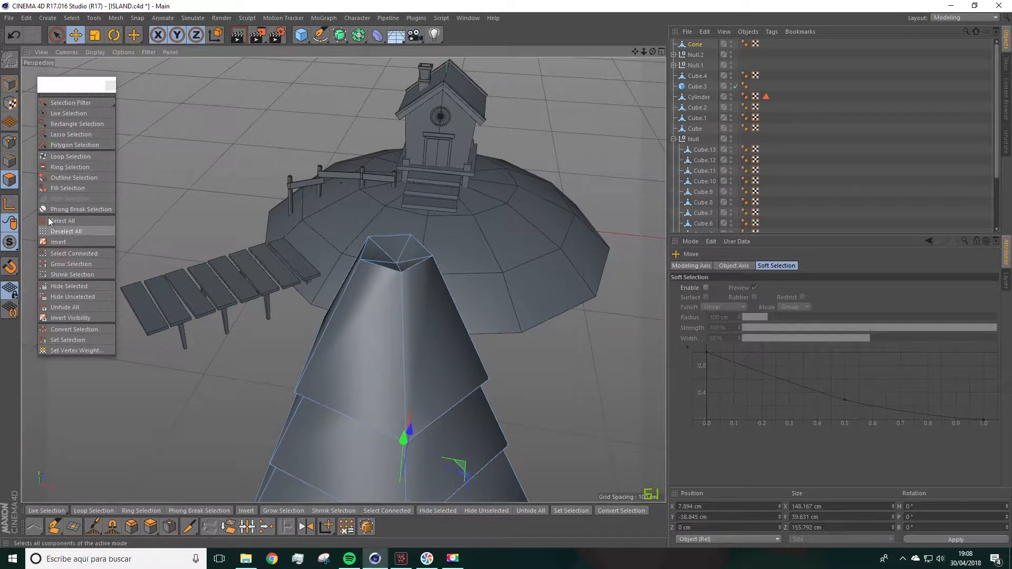
left_click(9, 141)
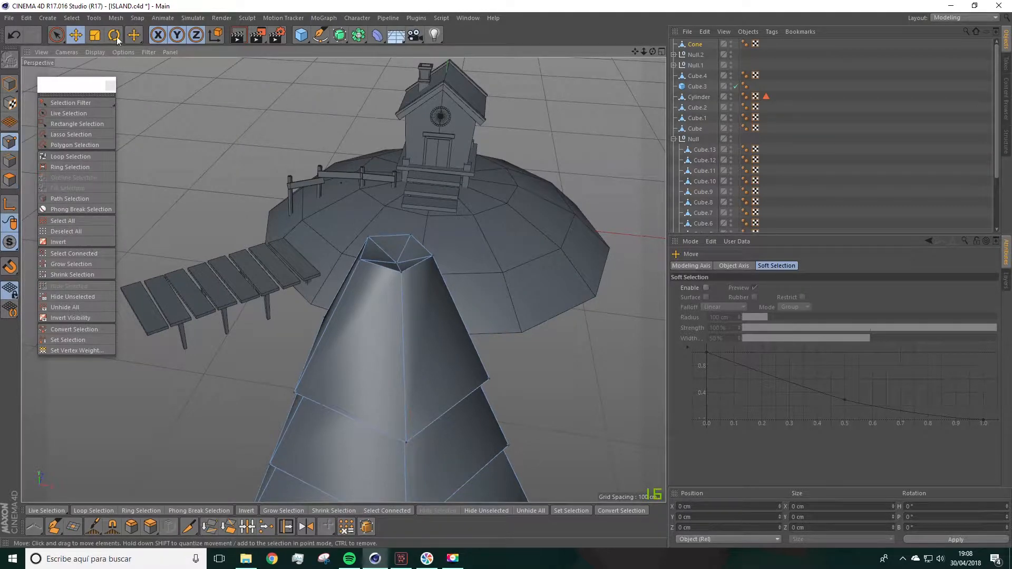
left_click(55, 37)
left_click_drag(419, 232, 424, 295, "alt")
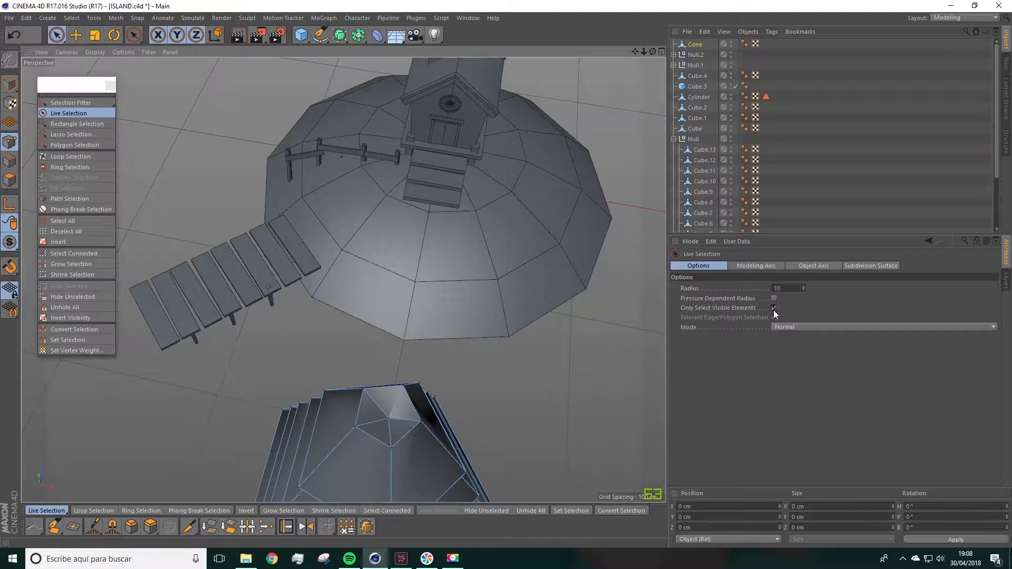
left_click(773, 309)
left_click_drag(635, 324, 522, 264, "alt")
left_click(405, 276)
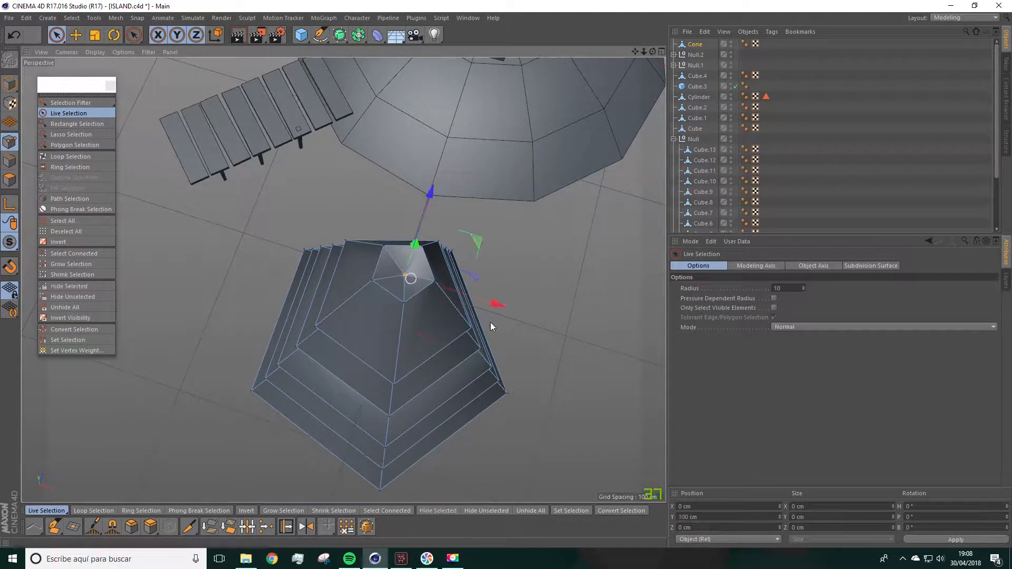
Step: Raise the apex point above the top tier to form a pointed treetop, and clear the selection
left_click_drag(599, 369, 553, 385, "alt")
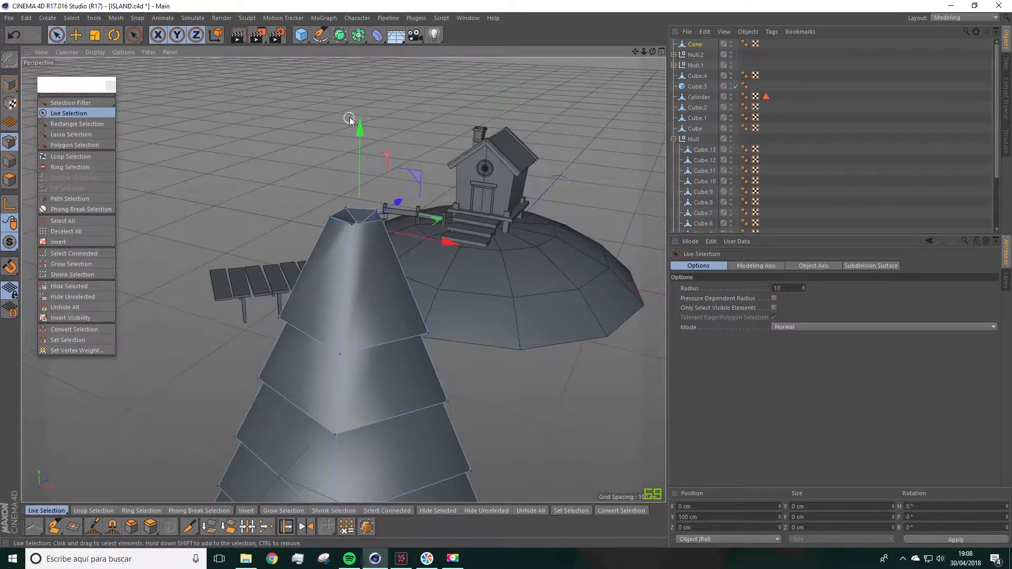
left_click_drag(360, 123, 440, 243)
left_click(578, 253)
Step: In polygon mode, limit live selection to visible elements and select the five centre faces of the tree's underside
scroll(579, 253, "down", 5)
left_click_drag(581, 269, 431, 189, "alt")
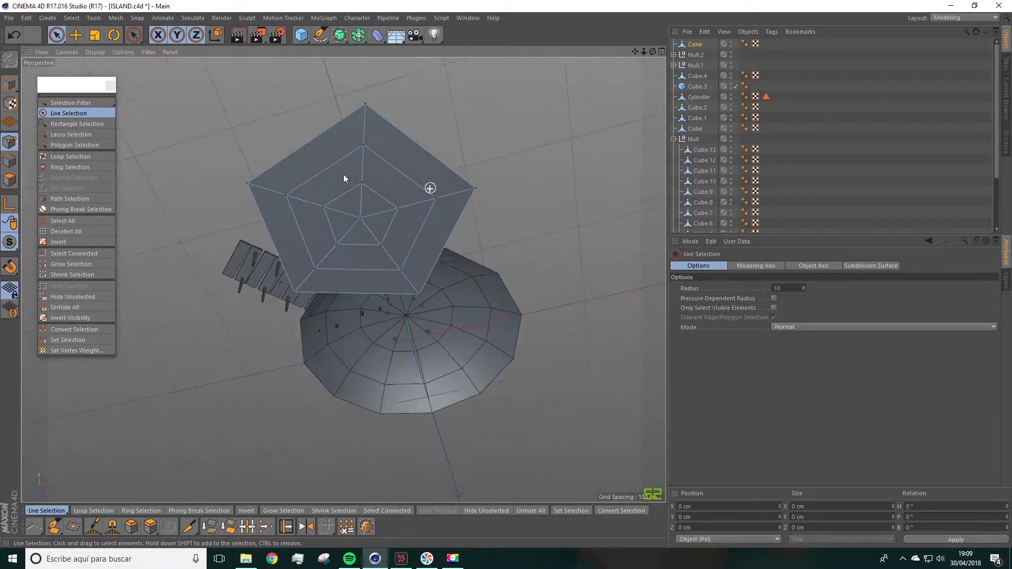
left_click(10, 180)
left_click_drag(352, 221, 368, 216)
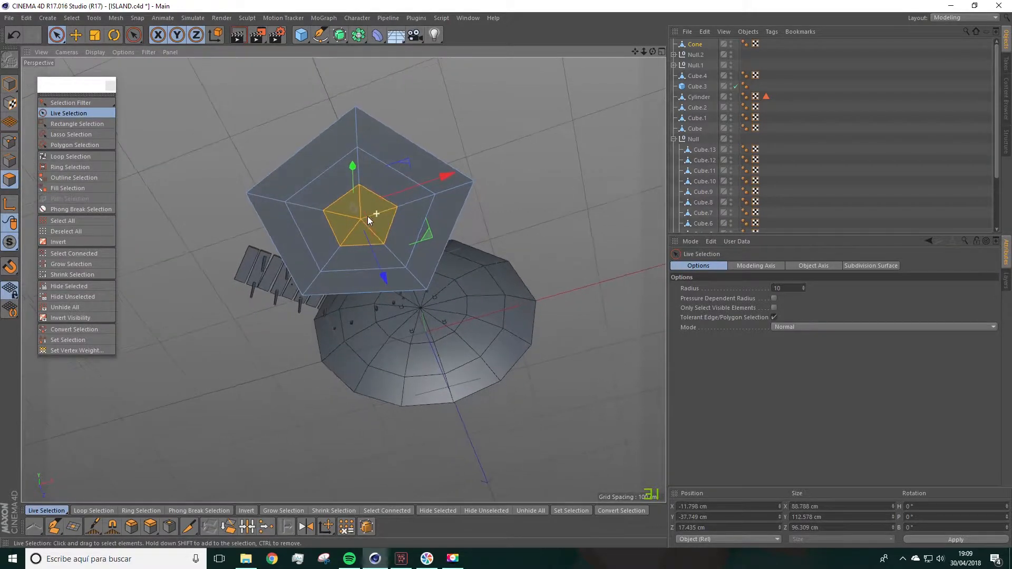
left_click(773, 309)
left_click(463, 270)
mouse_move(363, 222)
left_mouse_down()
mouse_move(346, 210)
mouse_move(335, 225)
mouse_move(308, 197)
mouse_move(363, 280)
left_mouse_up()
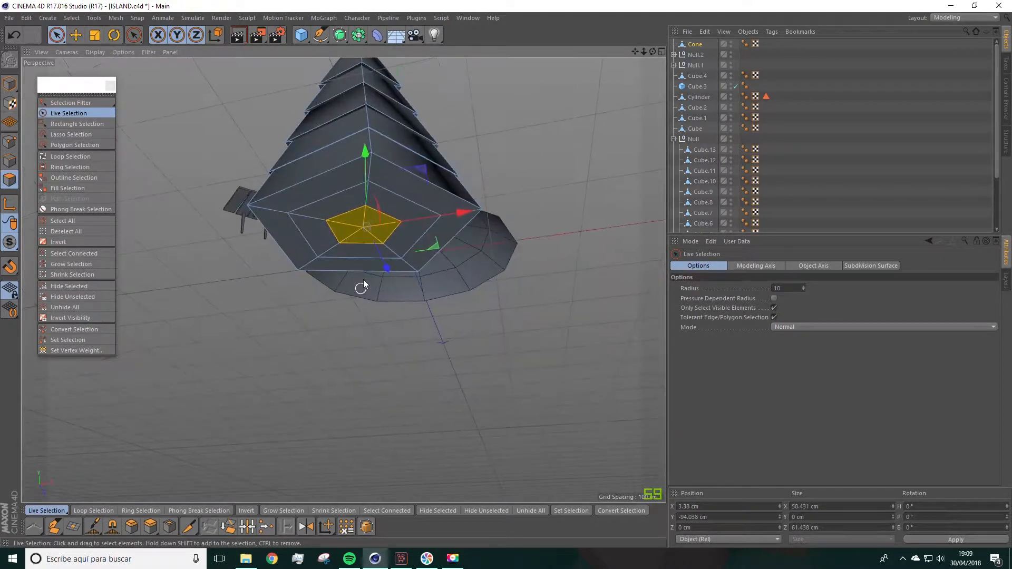
Step: Try to extrude the underside's centre faces downward as a trunk
right_click(368, 324)
left_click(369, 326)
left_click_drag(367, 227, 369, 328)
left_click_drag(460, 264, 469, 305, "alt")
middle_click_drag(469, 305, 454, 220, "alt")
scroll(454, 221, "down", 3)
left_click_drag(455, 233, 430, 177)
key("ctrl+z")
key("ctrl+z")
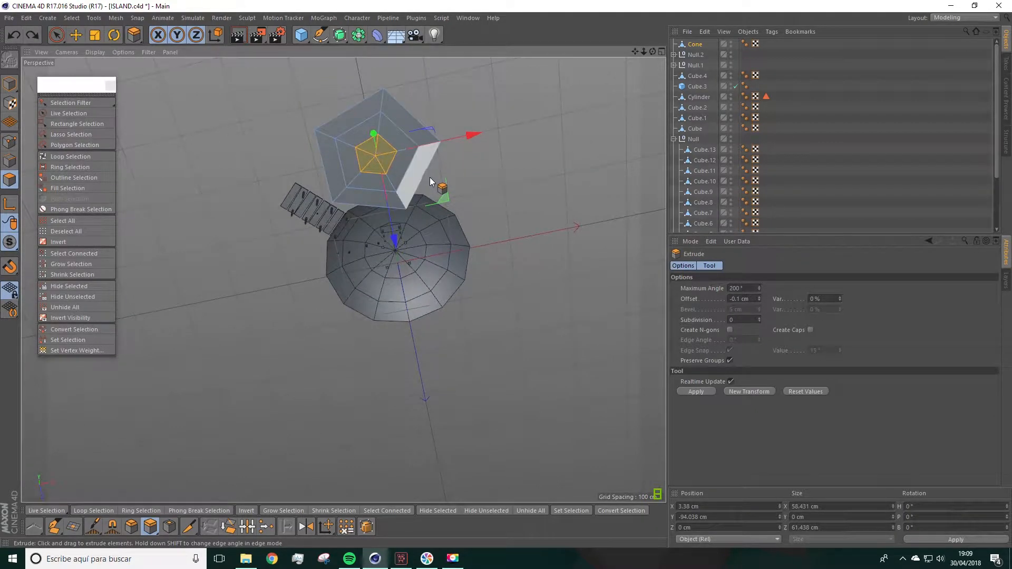
Step: Scale the underside's centre faces down to about 47 × 49 cm
key("t")
scroll(429, 175, "up", 5)
left_click_drag(520, 148, 442, 172)
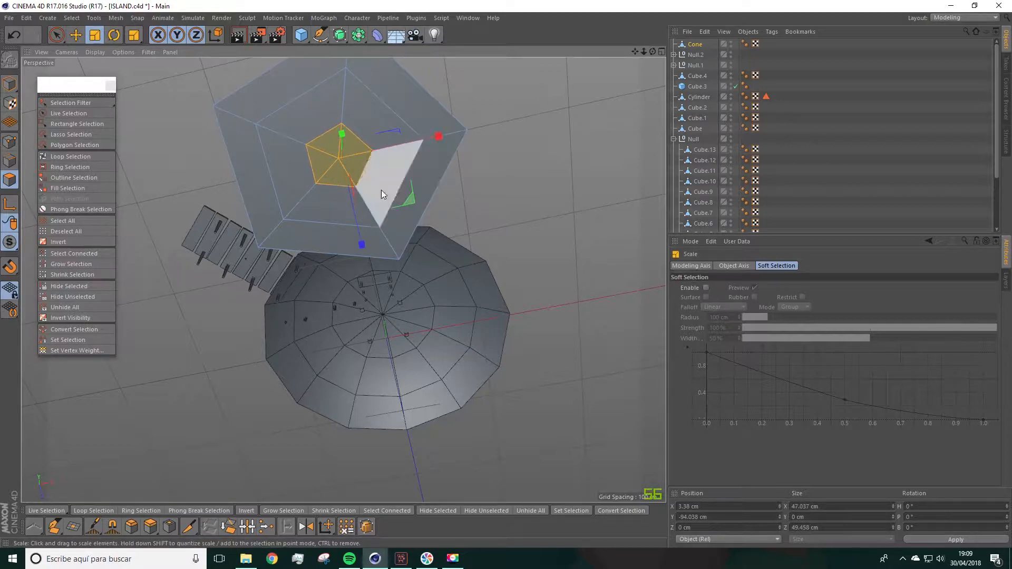
Step: Extrude the centre faces about 115.6 cm downward as a trunk and raise its end to Y about -204 cm
left_click(150, 527)
left_click_drag(402, 357, 548, 298, "alt")
scroll(397, 275, "down", 5)
left_click_drag(397, 275, 458, 245, "alt")
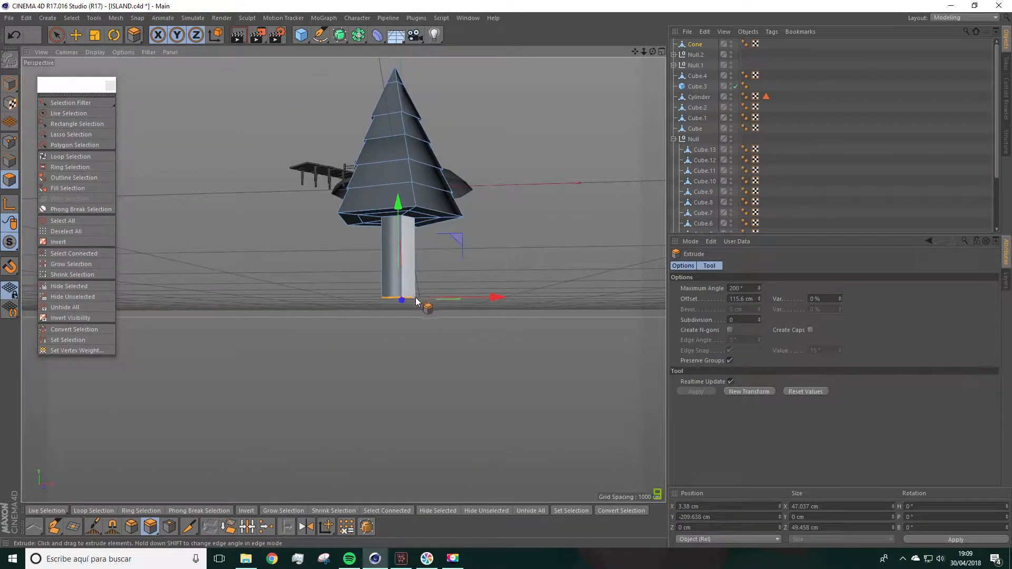
left_click_drag(403, 210, 402, 206)
Step: Extrude the trunk's end face further down to Y about -262 cm and flare it to about 78 × 82 cm
left_click_drag(437, 250, 432, 250)
key("t")
left_click_drag(490, 264, 643, 257)
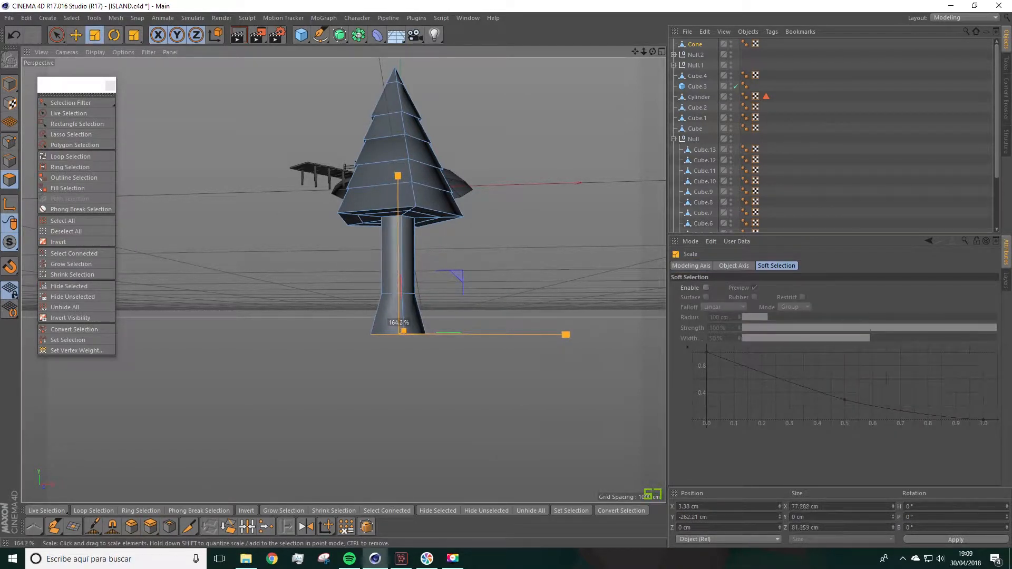
Step: In edge mode, loop-select the edge ring above the trunk's flare and raise it to Y about -182 cm
left_click_drag(417, 257, 275, 200, "alt")
scroll(432, 308, "down", 3)
scroll(429, 302, "up", 3)
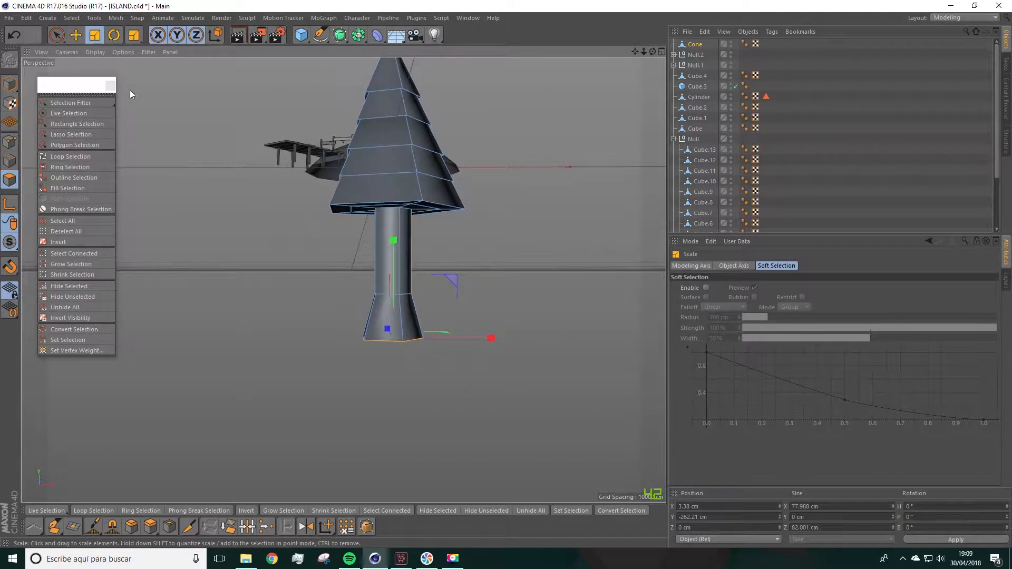
left_click(10, 161)
left_click(70, 157)
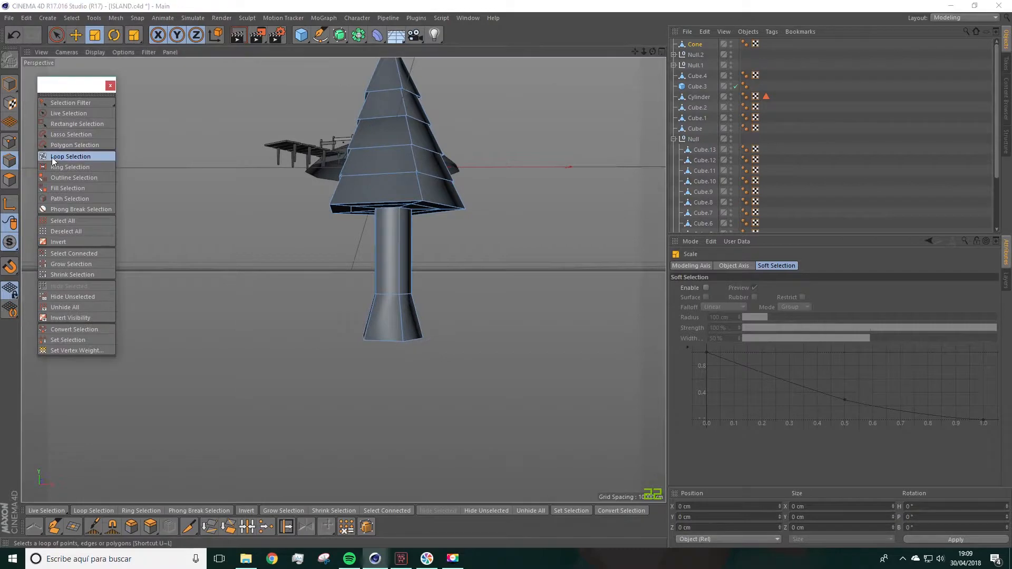
left_click(368, 289)
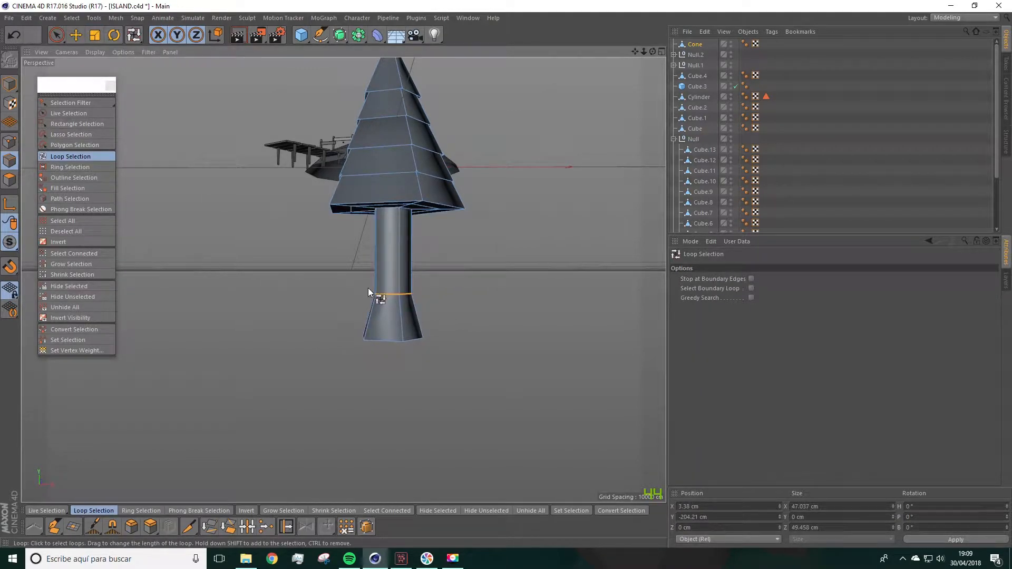
key("e")
left_click_drag(394, 204, 389, 181)
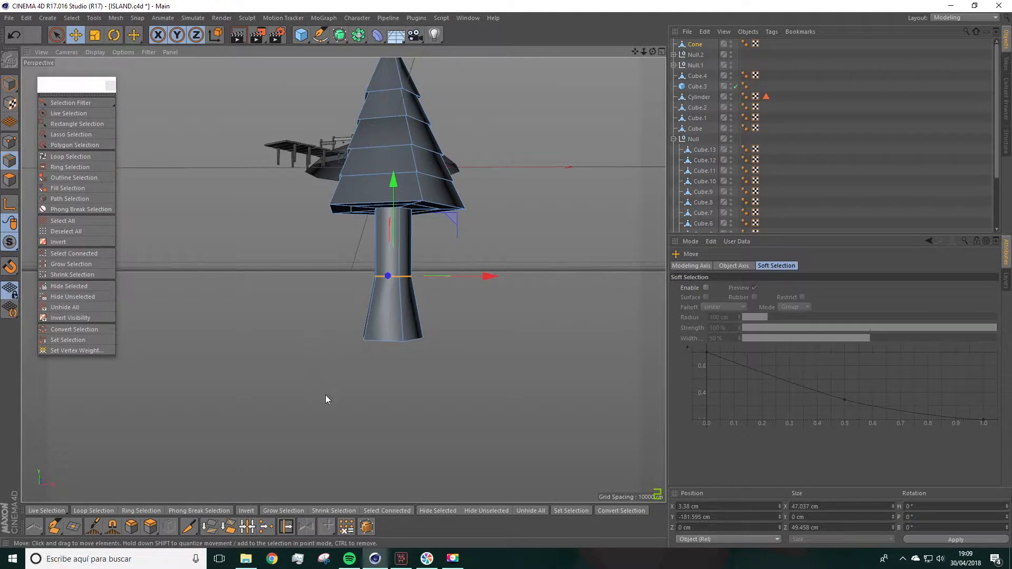
Step: Select the trunk's bottom faces, raise them to Y about -225 cm and scale them down to about 66 × 69 cm
left_click_drag(324, 395, 324, 342, "alt")
left_click(57, 36)
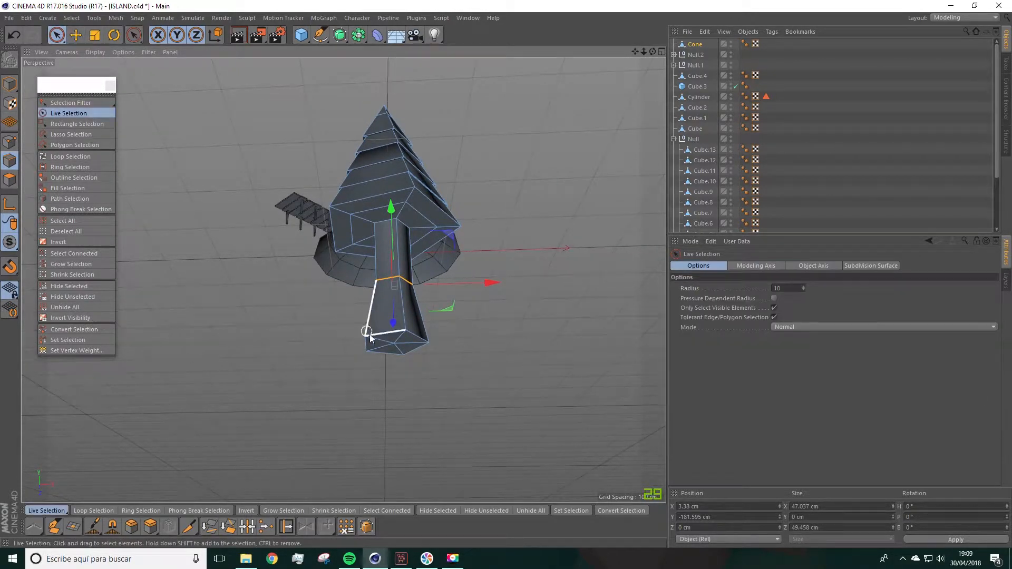
left_click(10, 181)
left_click(395, 344)
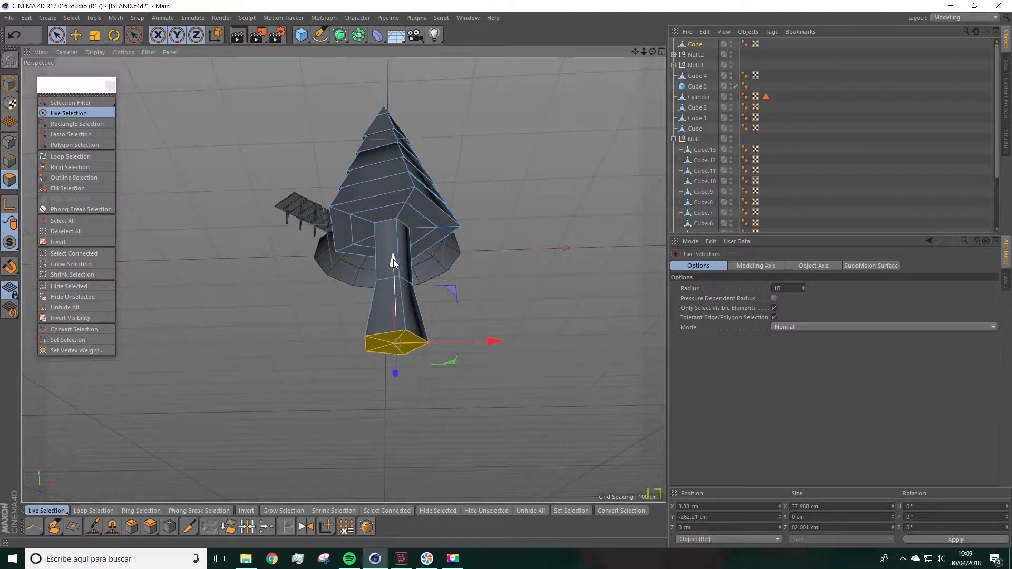
left_click_drag(391, 235, 385, 271, "alt")
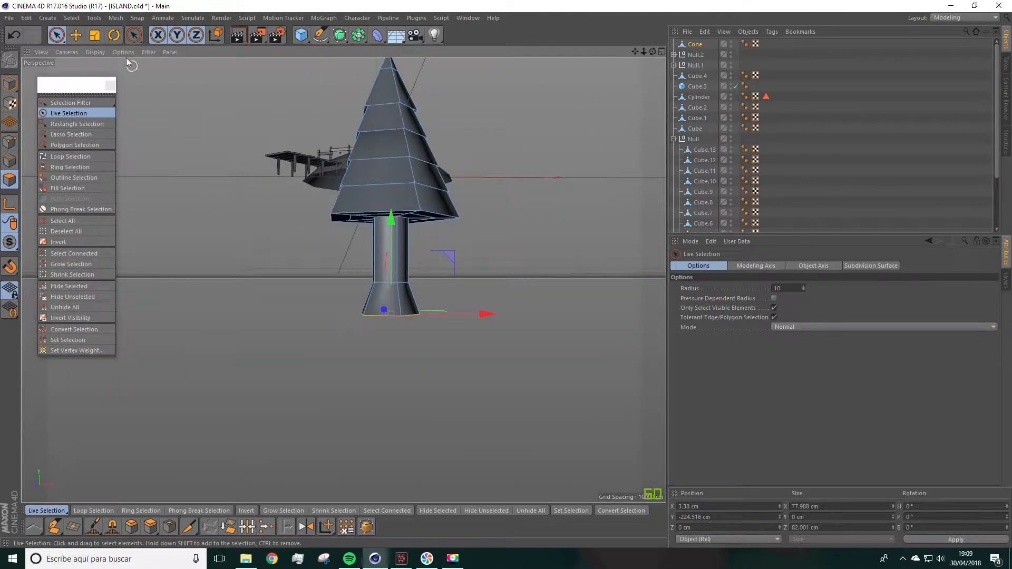
left_click(94, 34)
left_click_drag(158, 211, 478, 297)
left_click(392, 304)
Step: Loop-select the second foliage tier from the bottom and scale it up to about 154 × 162 cm
left_click_drag(392, 305, 434, 315, "alt")
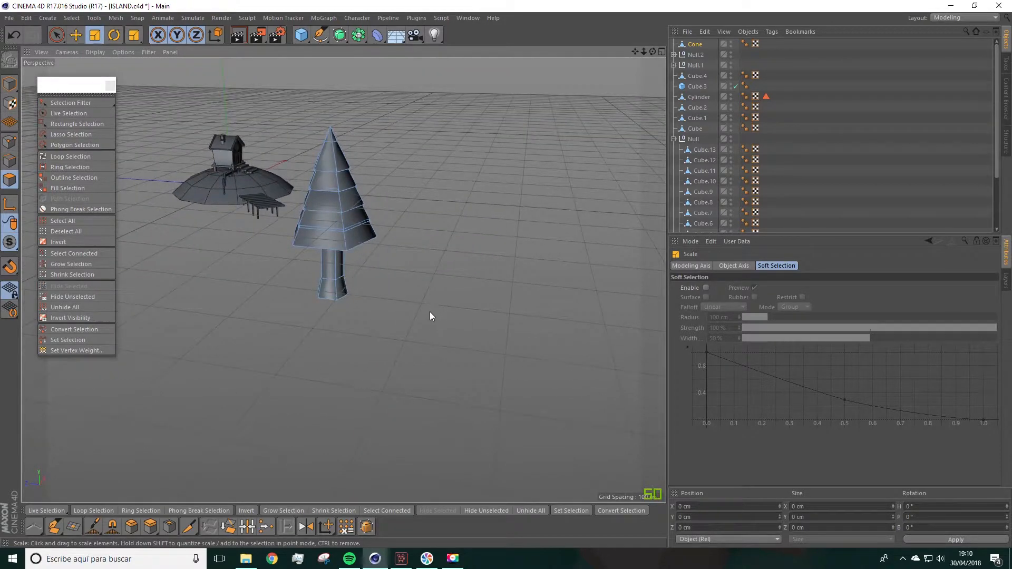
middle_click_drag(435, 315, 479, 359, "alt")
left_click_drag(479, 358, 473, 286, "alt")
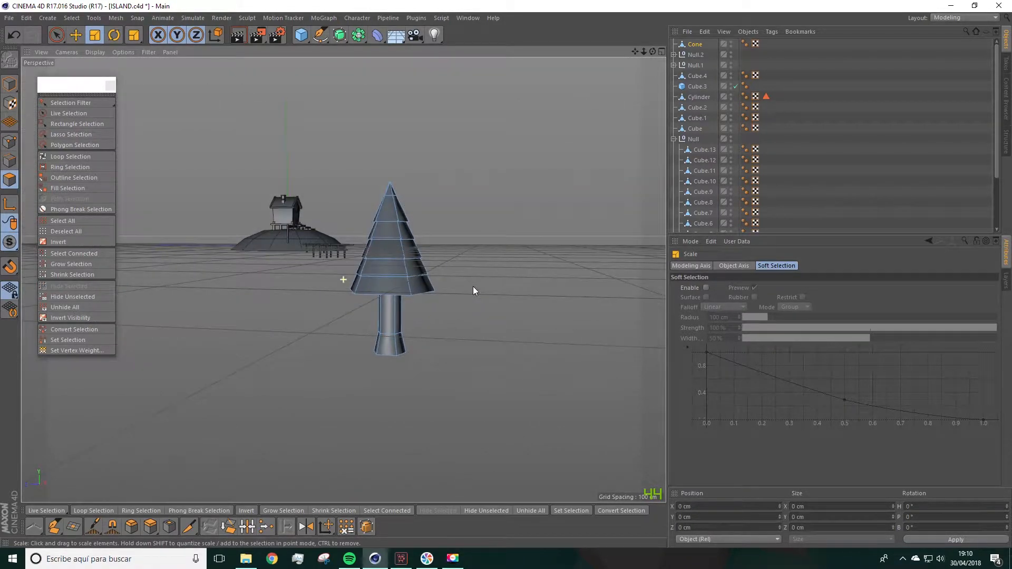
scroll(403, 266, "up", 6)
left_click_drag(329, 274, 348, 253, "alt")
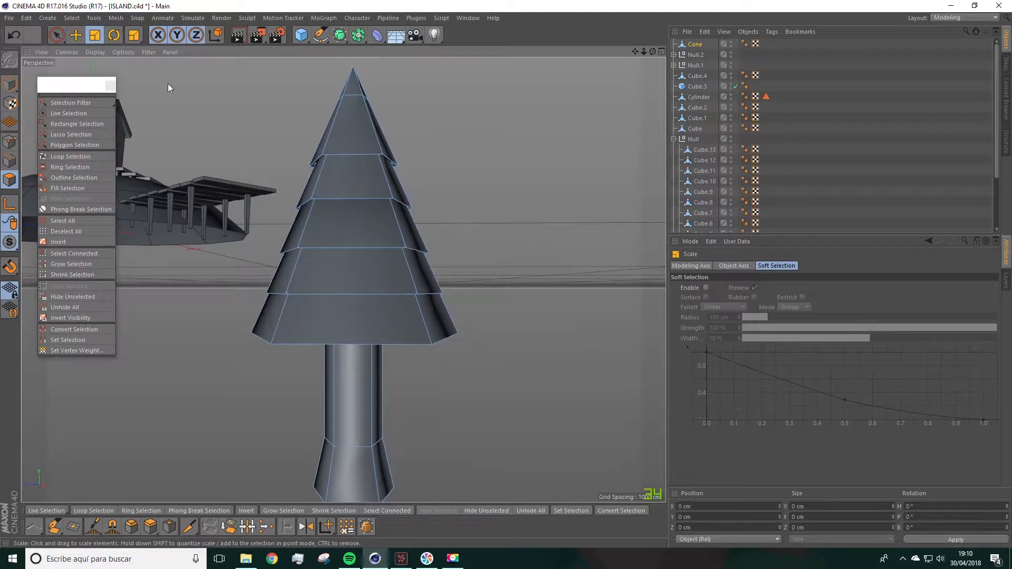
left_click(58, 157)
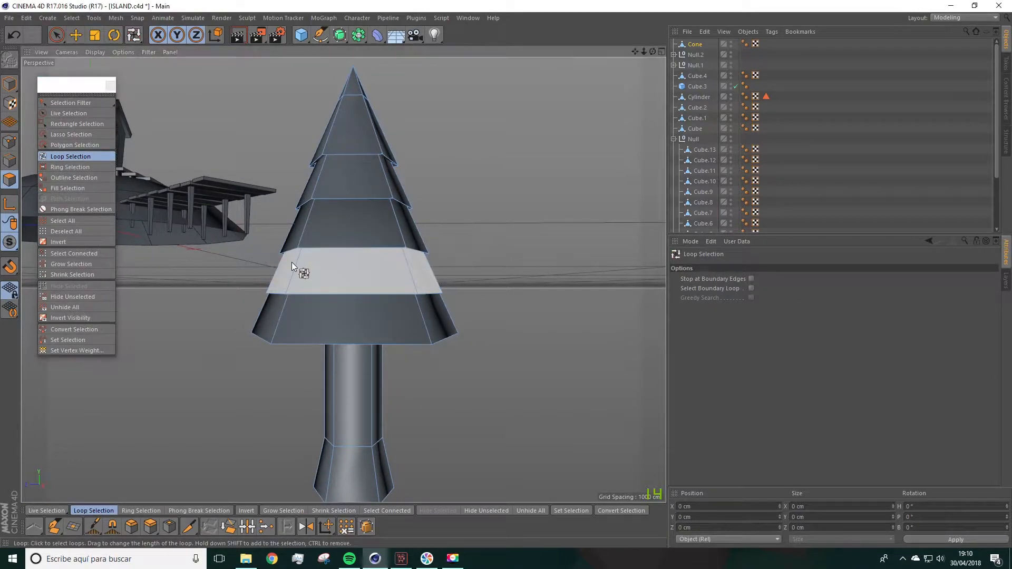
left_click(292, 262)
left_click(94, 35)
left_click_drag(128, 283, 150, 286)
left_click_drag(238, 233, 244, 227, "alt")
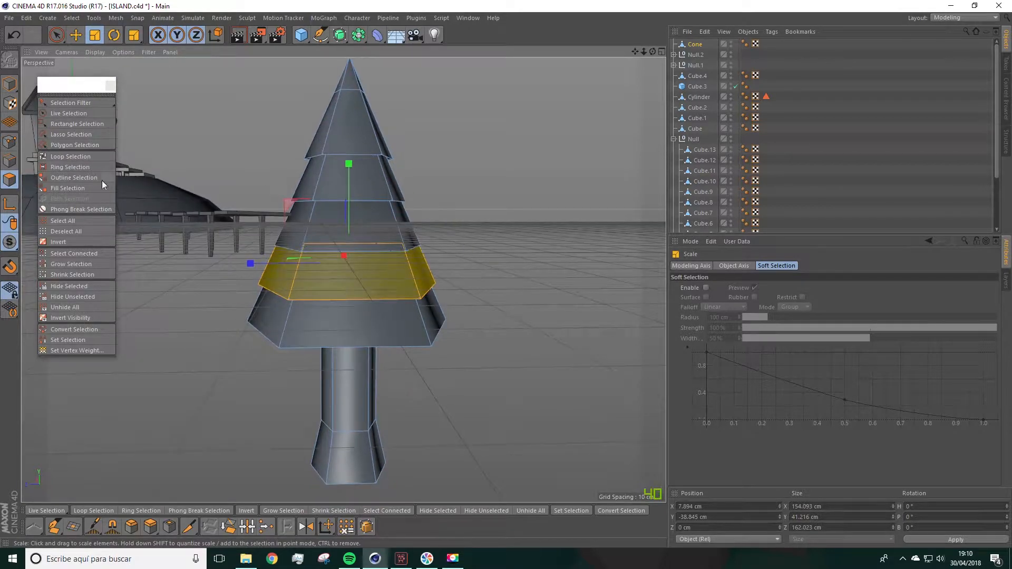
Step: Loop-select the middle foliage tier and scale it up to about 130 × 137 cm
left_click(70, 156)
left_click(309, 224)
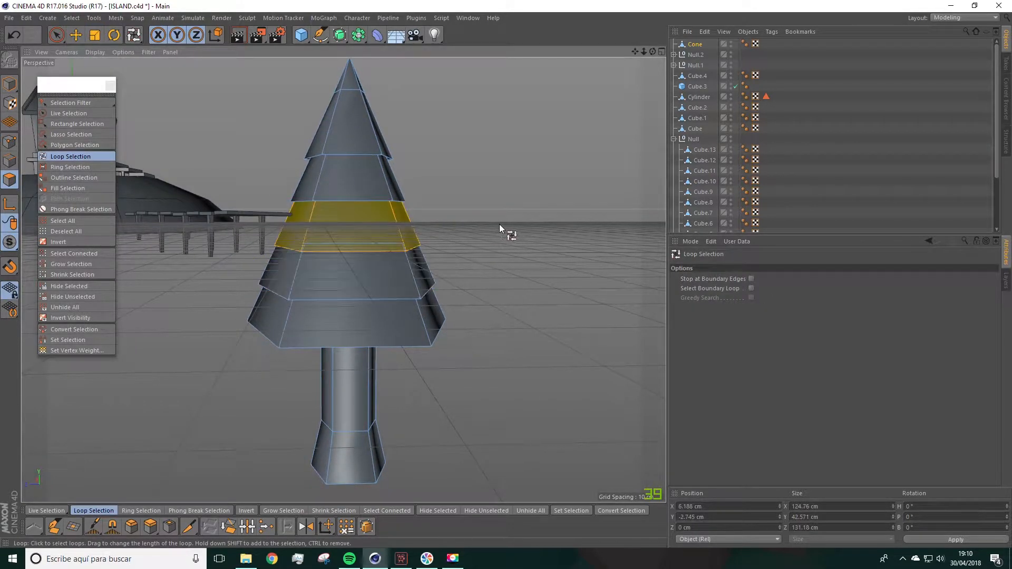
key("t")
left_click_drag(534, 234, 558, 237)
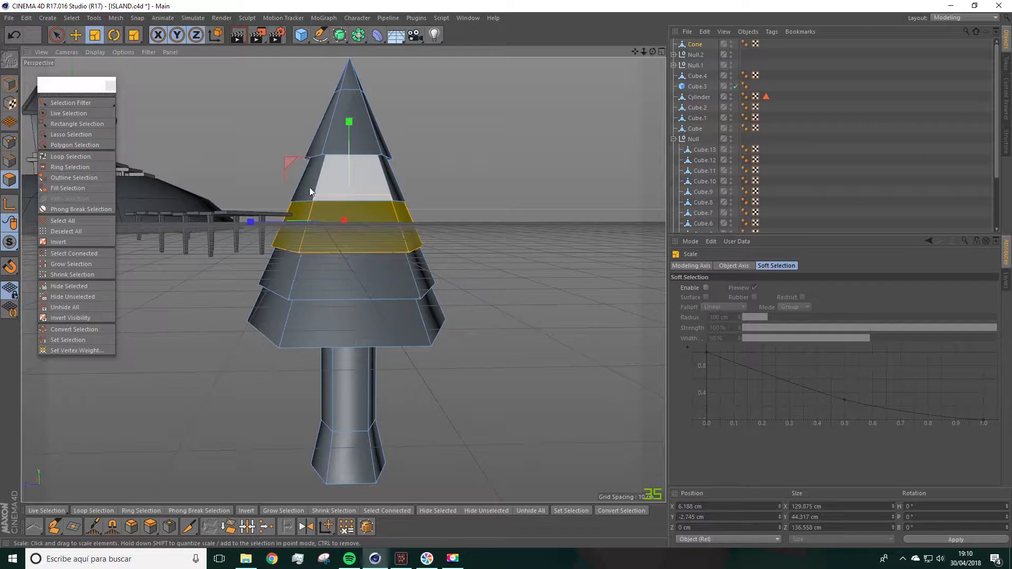
Step: Loop-select the foliage tier just below the top one and scale it up to about 102 × 107 cm
left_click(68, 157)
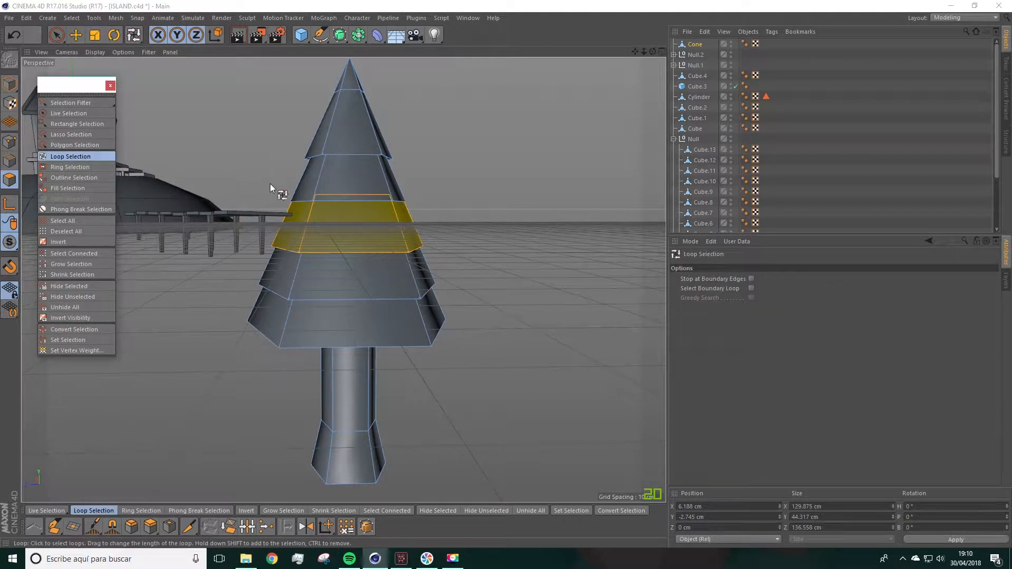
left_click(324, 176)
key("t")
left_click_drag(470, 185, 497, 188)
Step: Loop-select the top tier with the tip, scale it up to about 77 × 81 cm, nudge it vertically and deselect it
left_click(65, 156)
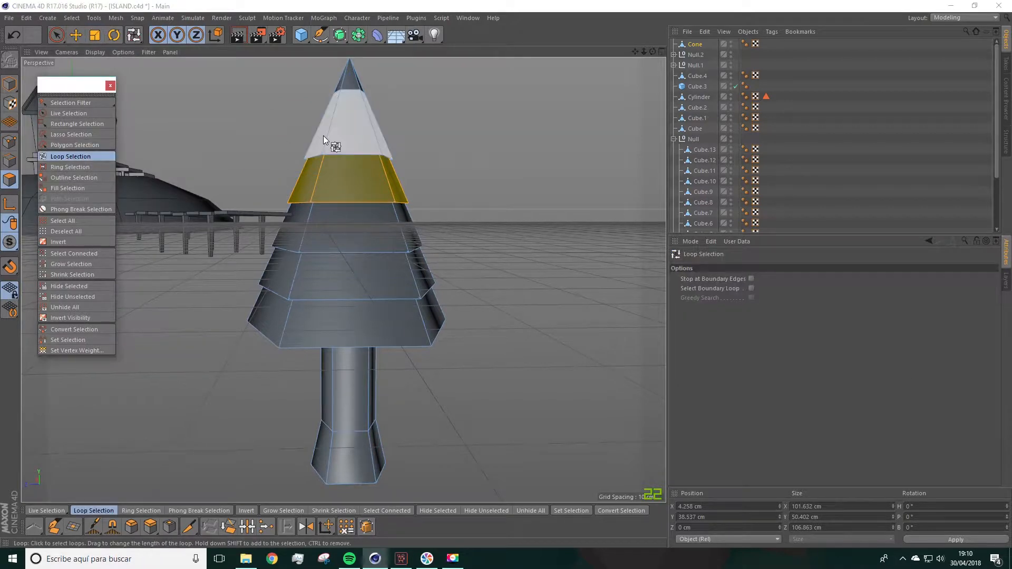
left_click(324, 135)
key("t")
left_click_drag(493, 156, 512, 156)
key("e")
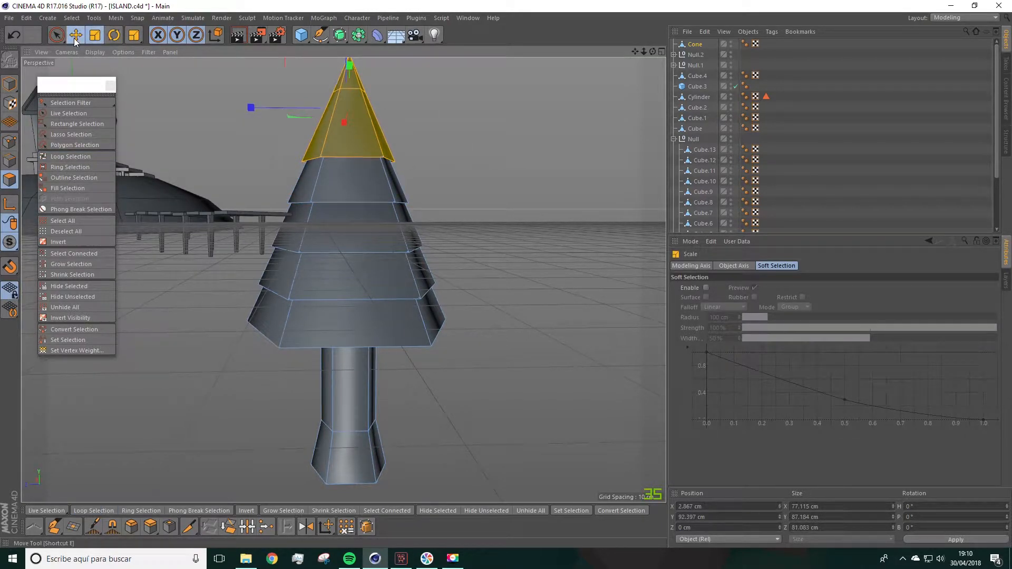
left_click_drag(349, 70, 349, 69)
left_click_drag(424, 169, 394, 225, "alt")
scroll(395, 226, "down", 4)
left_click(544, 183)
Step: Select all side and bottom faces of the trunk, including the flared base, and store them as a polygon selection
left_click_drag(501, 290, 497, 258, "alt")
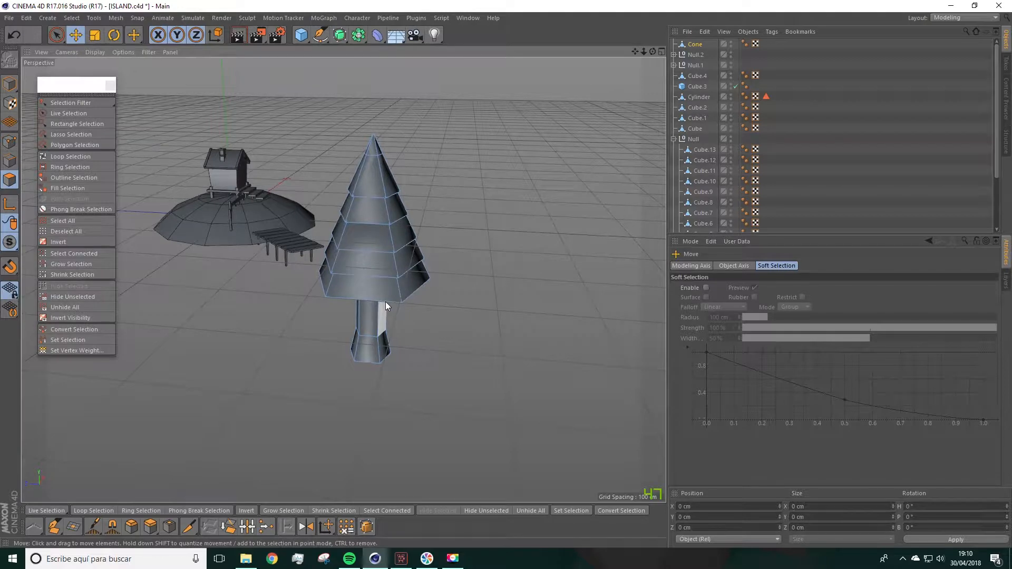
scroll(341, 359, "up", 3)
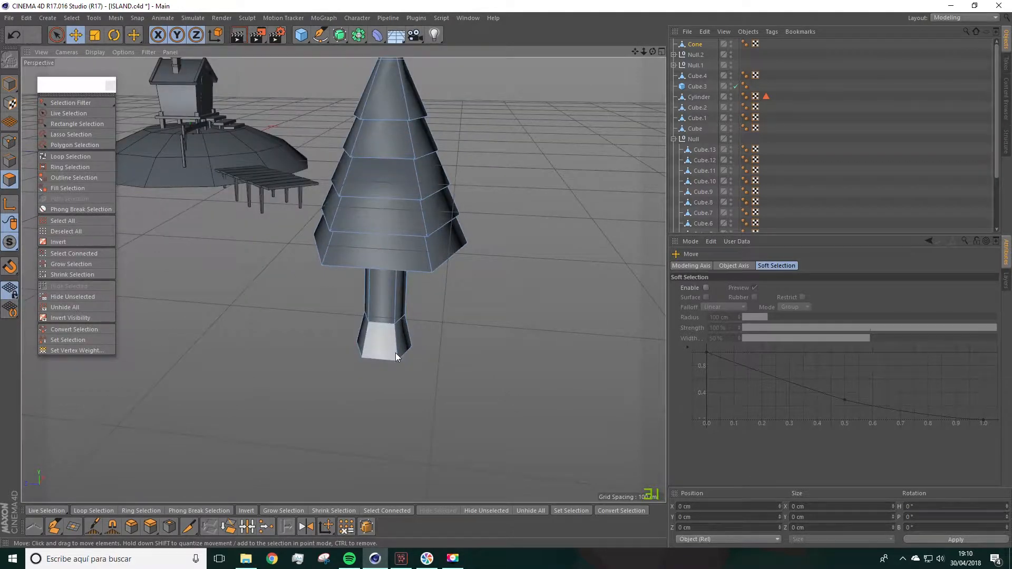
left_click_drag(390, 367, 394, 341, "alt")
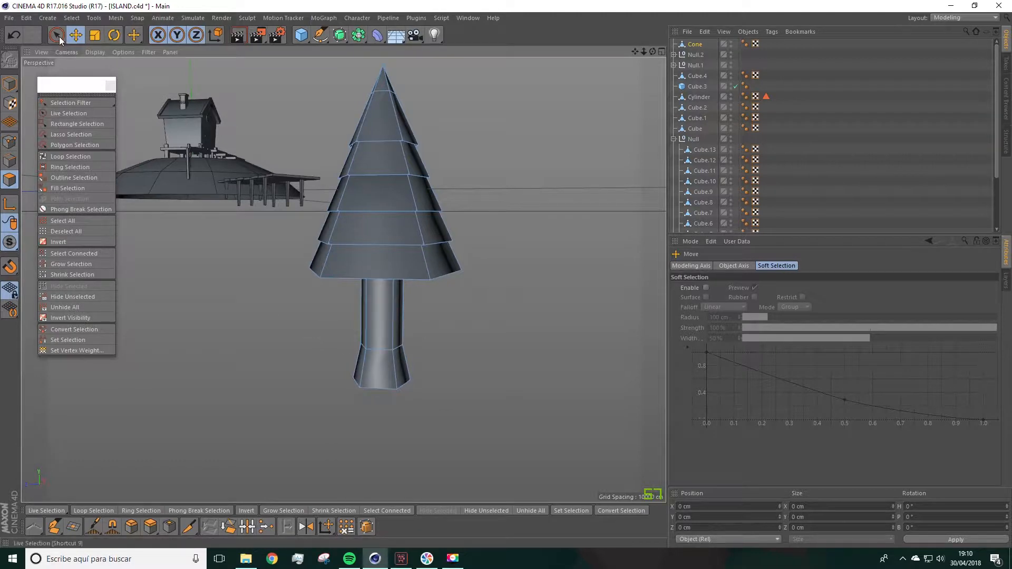
left_click(68, 113)
left_click(372, 375)
left_click_drag(374, 379, 380, 340, "alt")
left_click_drag(414, 468, 412, 477)
key("ctrl+z")
left_click_drag(509, 434, 390, 296, "alt")
left_click_drag(440, 352, 295, 327, "alt")
left_click_drag(274, 284, 261, 343, "shift")
left_click_drag(398, 356, 645, 335, "alt")
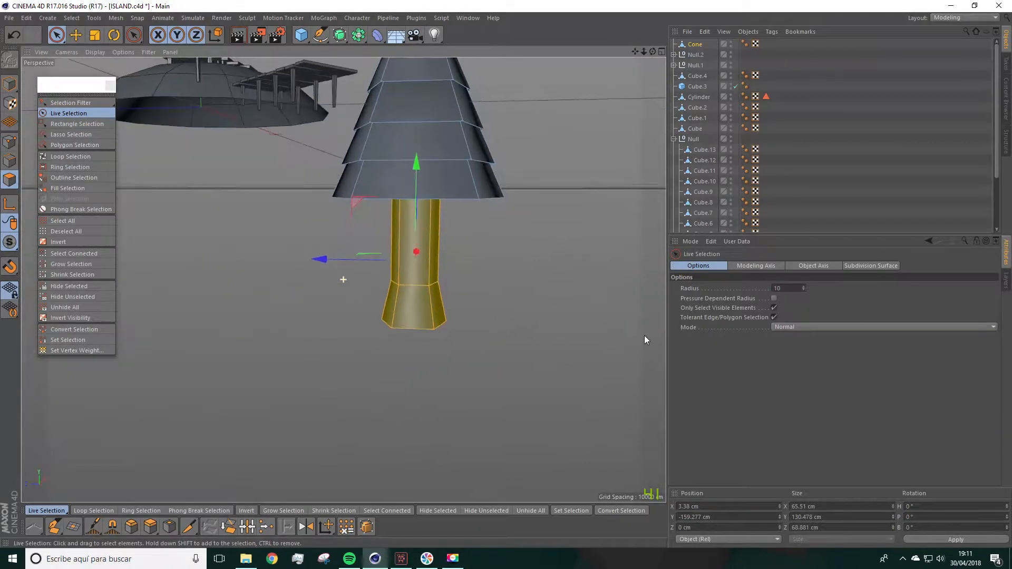
left_click(71, 18)
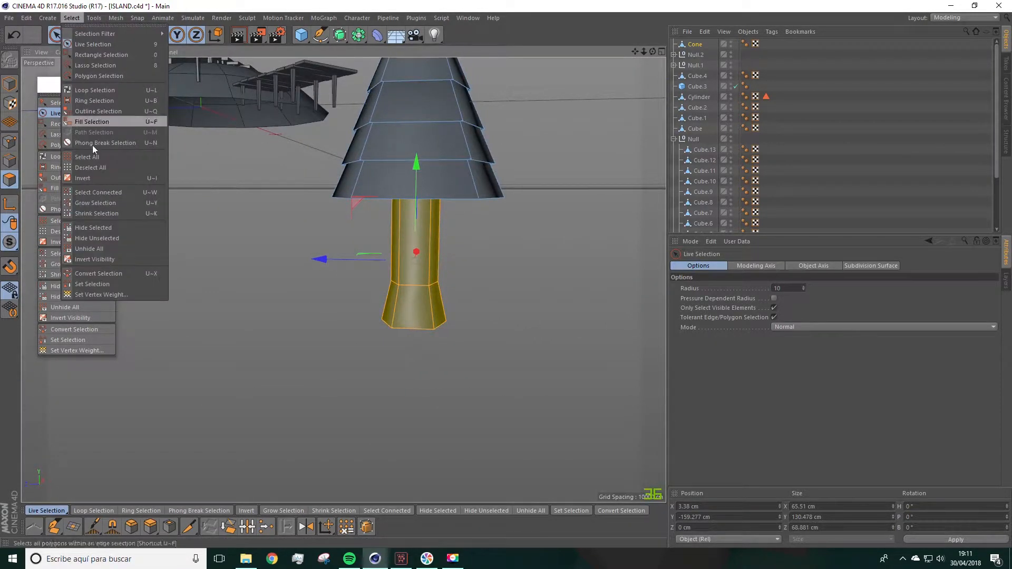
left_click(92, 285)
scroll(508, 292, "down", 3)
left_click(523, 272)
Step: In model mode, scale the whole tree down to about 66 × 137 × 70 cm and move it onto the island
left_click_drag(616, 111, 580, 194, "alt")
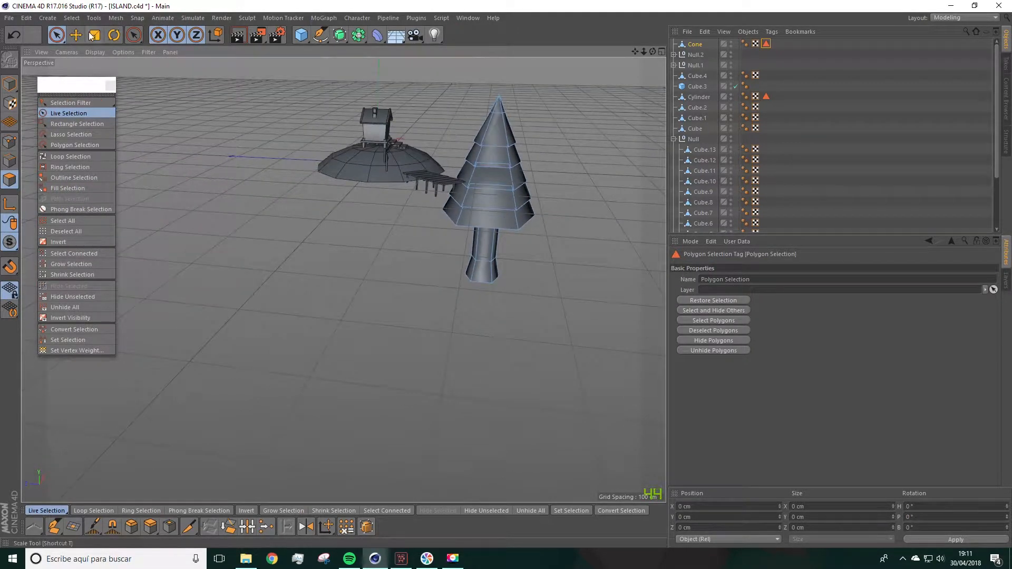
key("e")
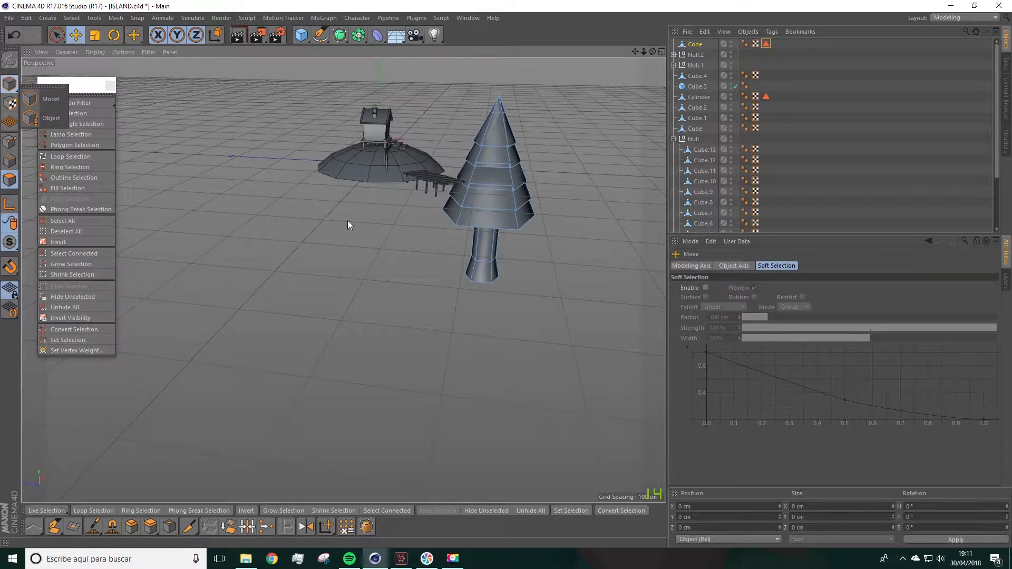
left_click(10, 84)
left_click_drag(512, 255, 341, 325)
left_click(95, 35)
left_click(76, 35)
left_click_drag(526, 247, 356, 191)
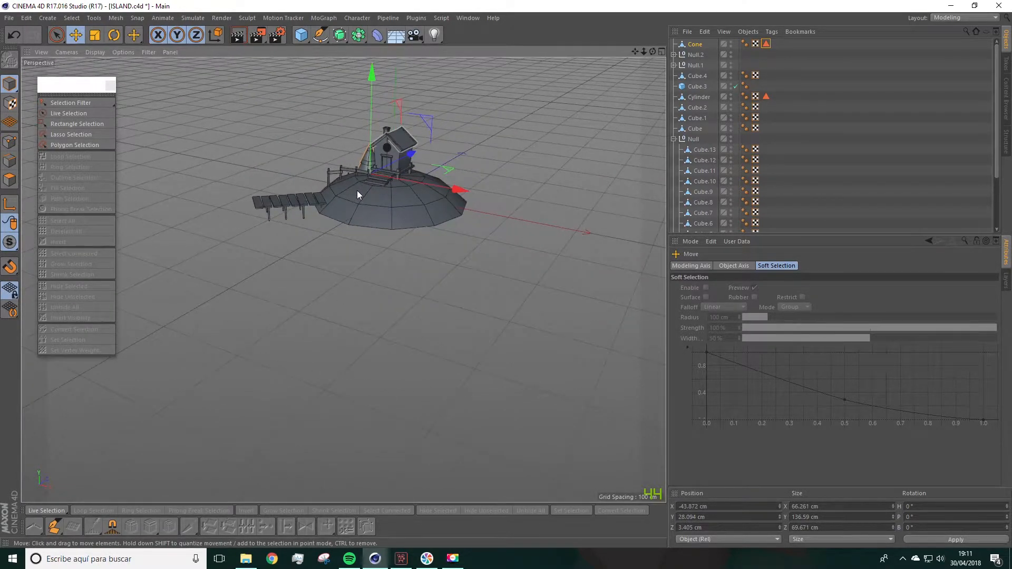
Step: Move the tree behind the house to X about -72 cm, Y about 95.5 cm and Z about 71 cm
scroll(357, 190, "up", 4)
left_click_drag(380, 103, 464, 158)
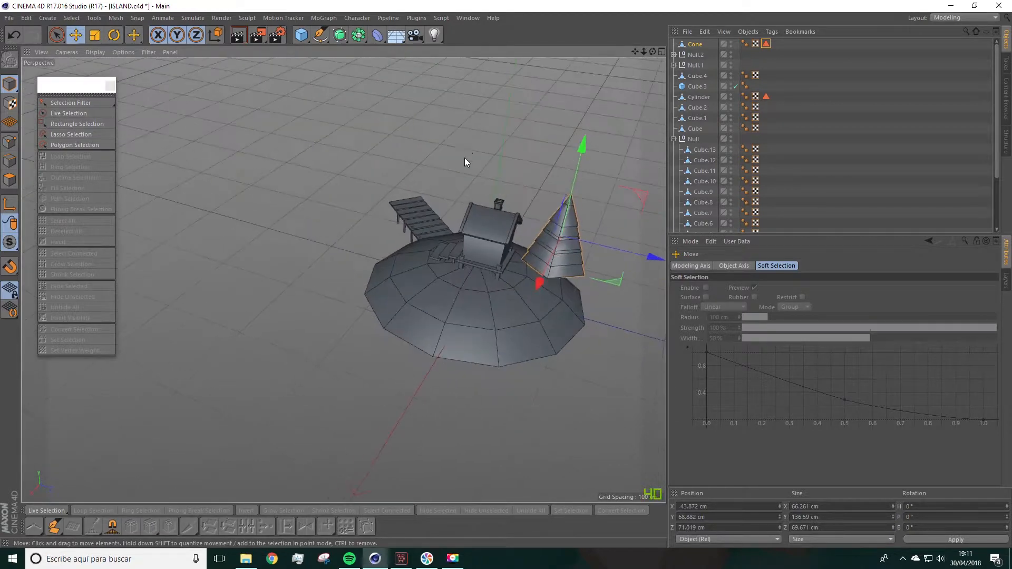
left_click_drag(577, 157, 268, 182)
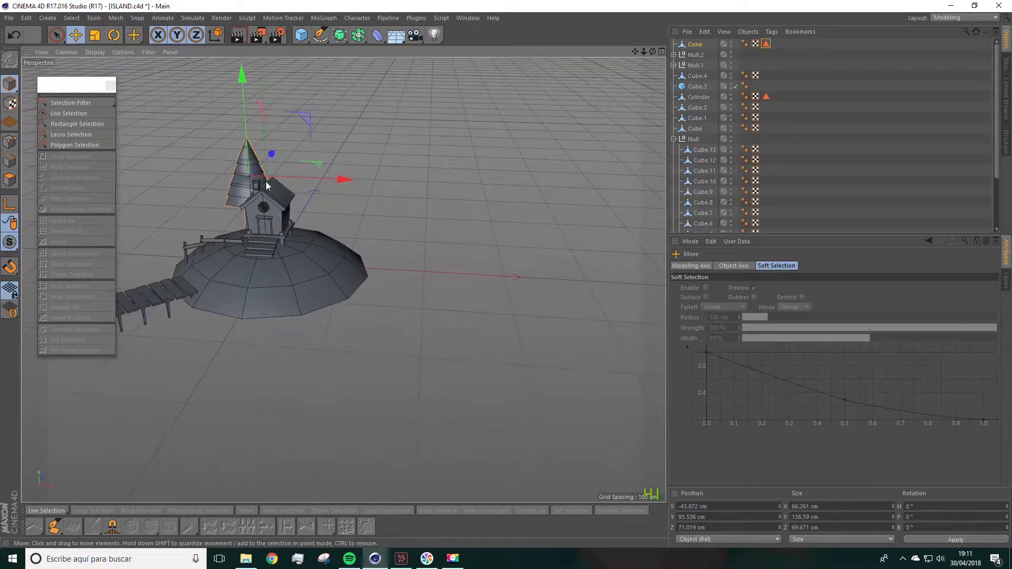
left_click_drag(334, 180, 319, 176)
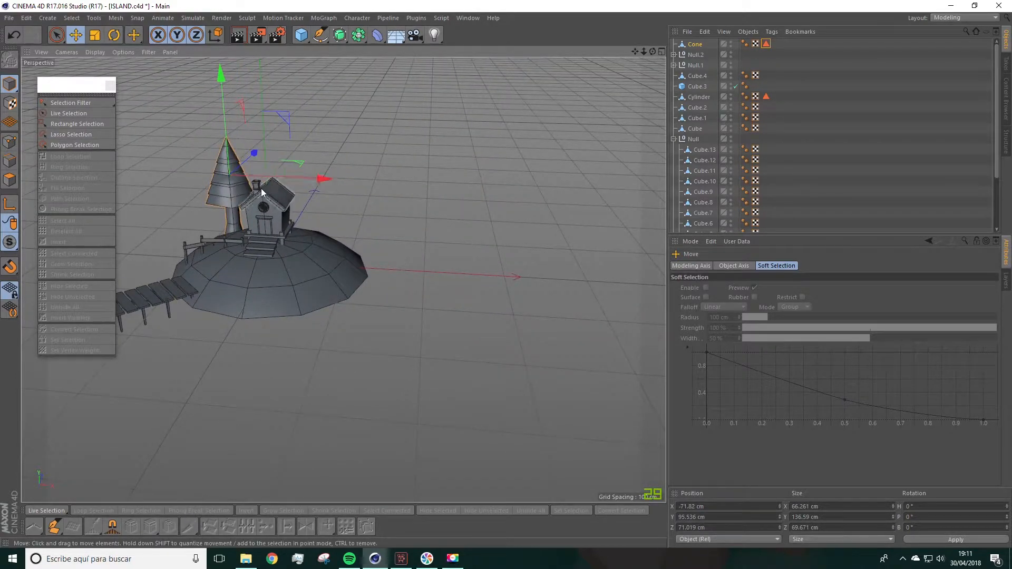
Step: Stretch the tree's height to about 146 cm, then scale it uniformly down to about 57.5 × 127 × 60.5 cm
scroll(257, 181, "up", 3)
middle_click_drag(258, 182, 389, 234, "alt")
scroll(389, 233, "up", 2)
left_click_drag(308, 273, 338, 245, "alt")
left_click(96, 35)
mouse_move(287, 93)
left_mouse_down()
mouse_move(286, 74)
mouse_move(283, 87)
left_mouse_up()
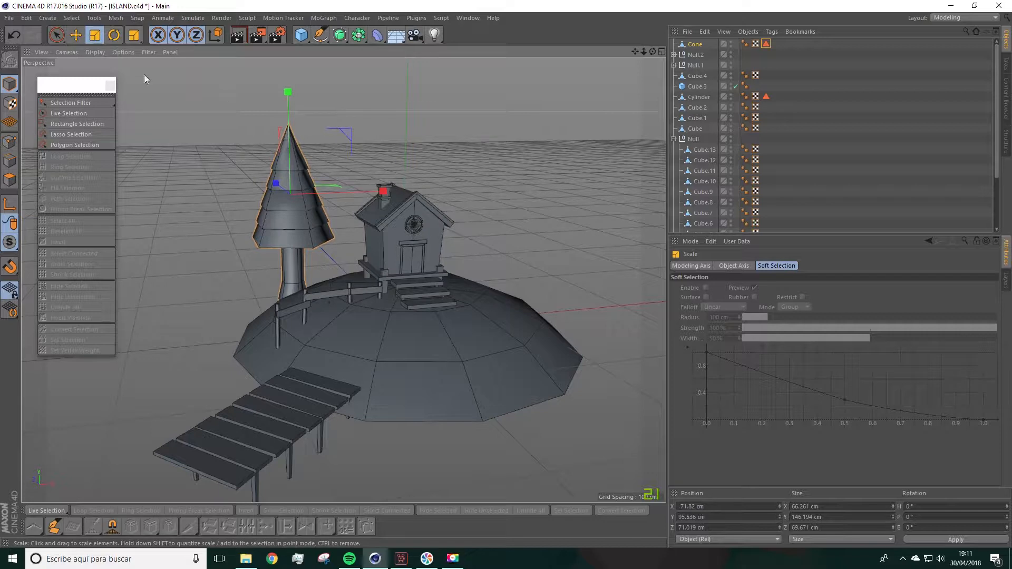
left_click_drag(384, 95, 348, 117)
Step: Lower the tree to Y about 78 cm and shift it toward the house to X about -59 cm
left_click(74, 35)
left_click_drag(289, 99, 290, 122)
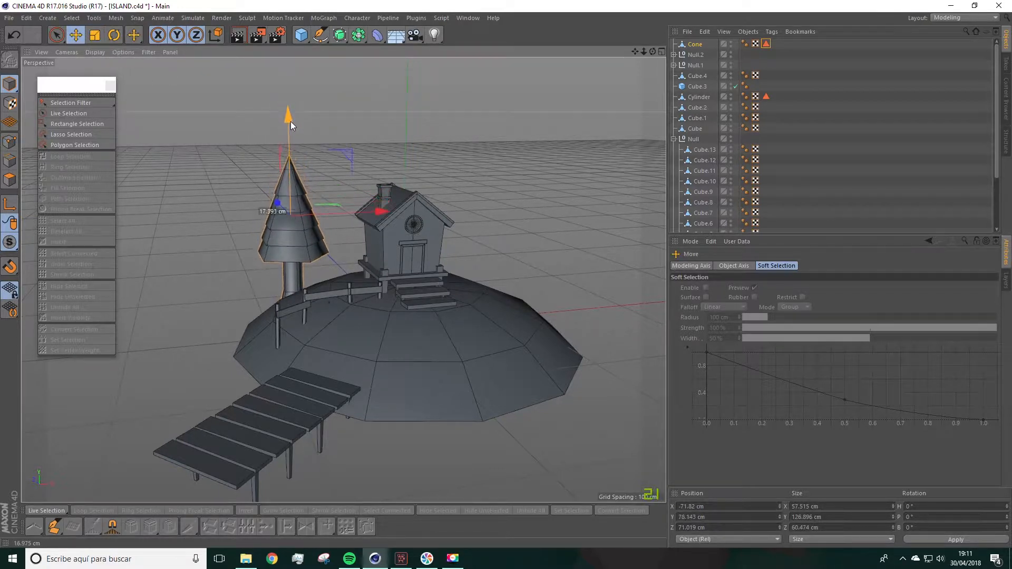
left_click_drag(384, 212, 522, 195)
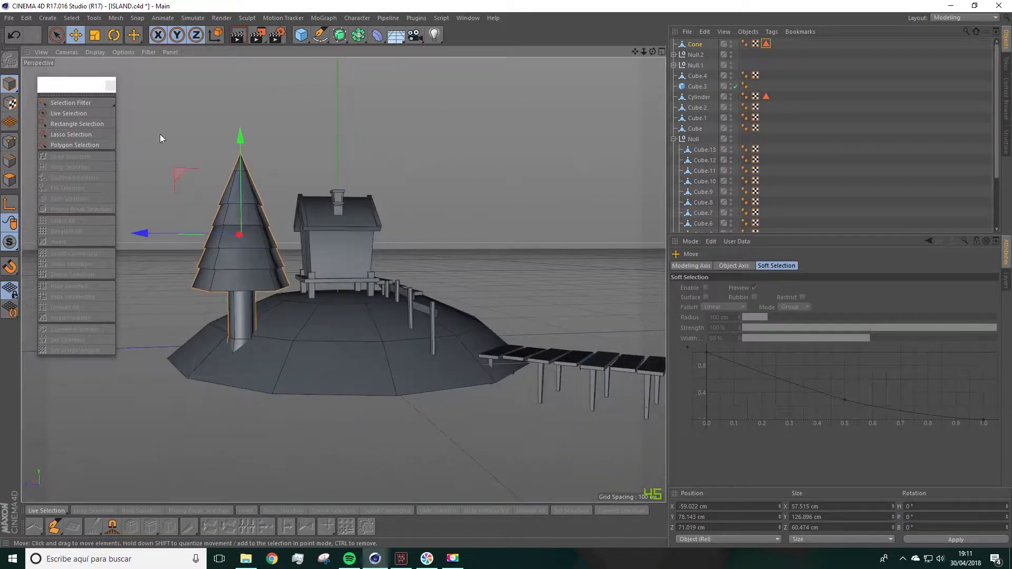
Step: Tilt the tree slightly to H about -5.1°, P about -2.7° and B about -3.2°
left_click(113, 36)
left_click_drag(252, 192, 131, 229)
scroll(132, 230, "down", 4)
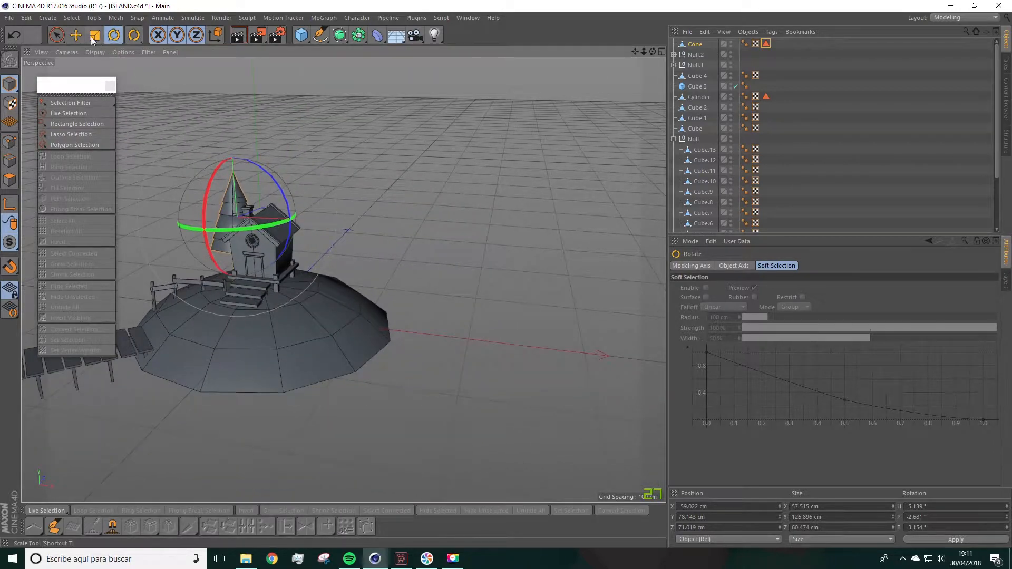
Step: Move the tree to X about -44 cm and turn it to a heading of about 27.7°
left_click(75, 36)
left_click_drag(321, 223, 334, 223)
scroll(333, 226, "up", 1)
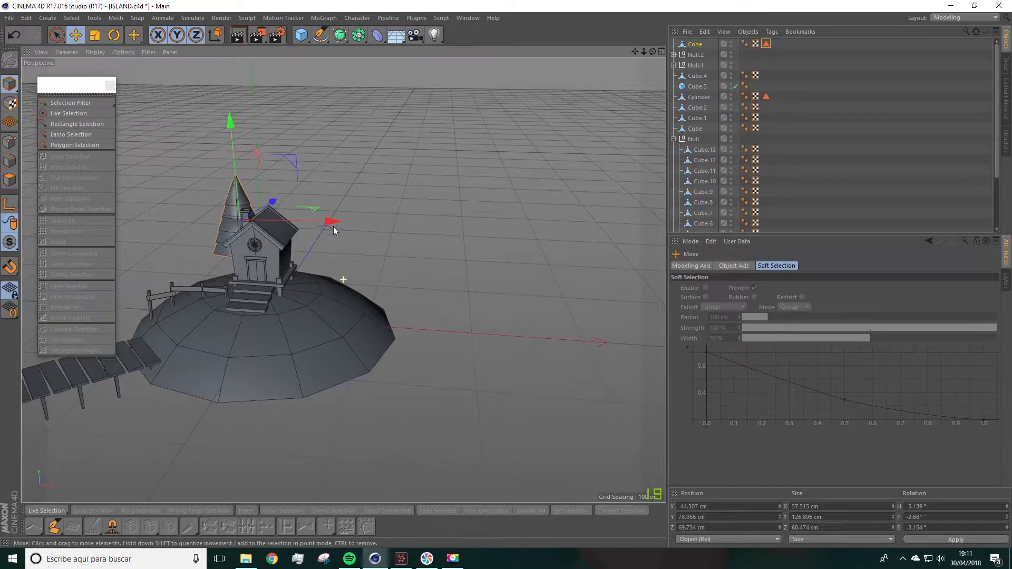
scroll(369, 232, "up", 5)
key("r")
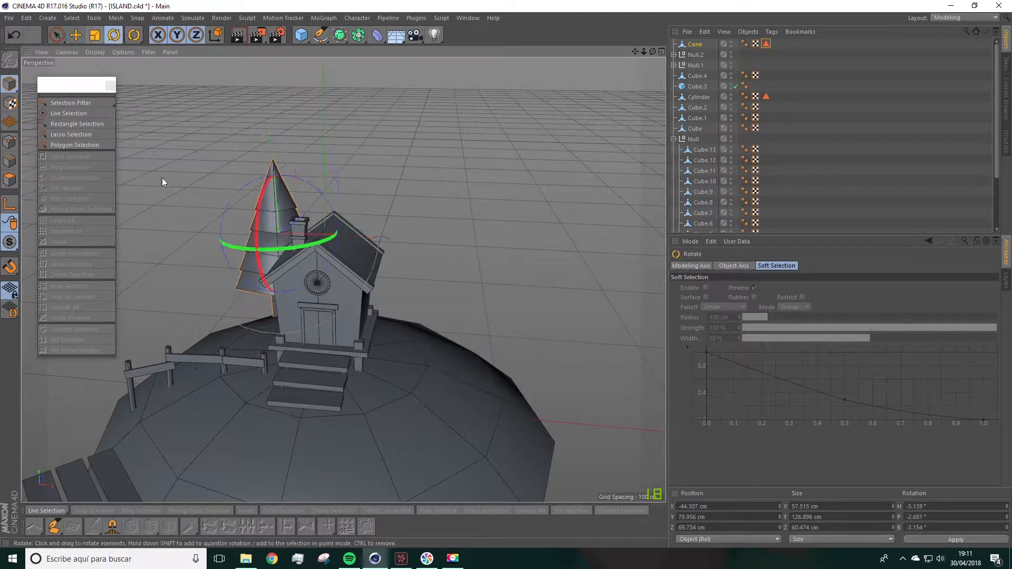
left_click_drag(242, 249, 274, 252)
middle_click_drag(333, 276, 435, 282, "alt")
left_click_drag(436, 283, 488, 228, "alt")
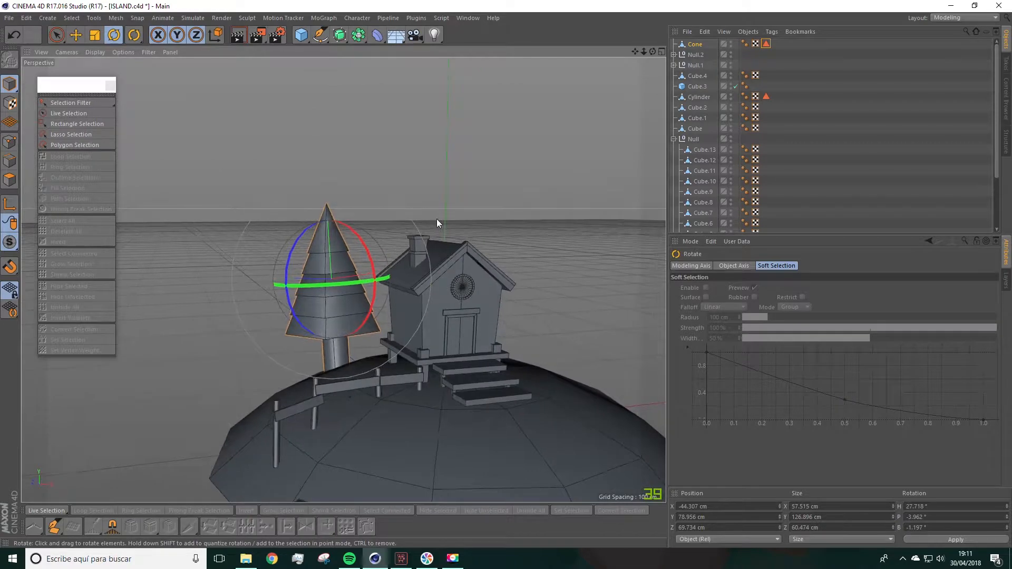
Step: Duplicate the tree and move the copy to X about 50.5 cm, Y about 98 cm and Z about 121 cm
left_click(76, 35)
left_click_drag(326, 185, 545, 245)
left_click_drag(492, 319, 519, 295, "alt")
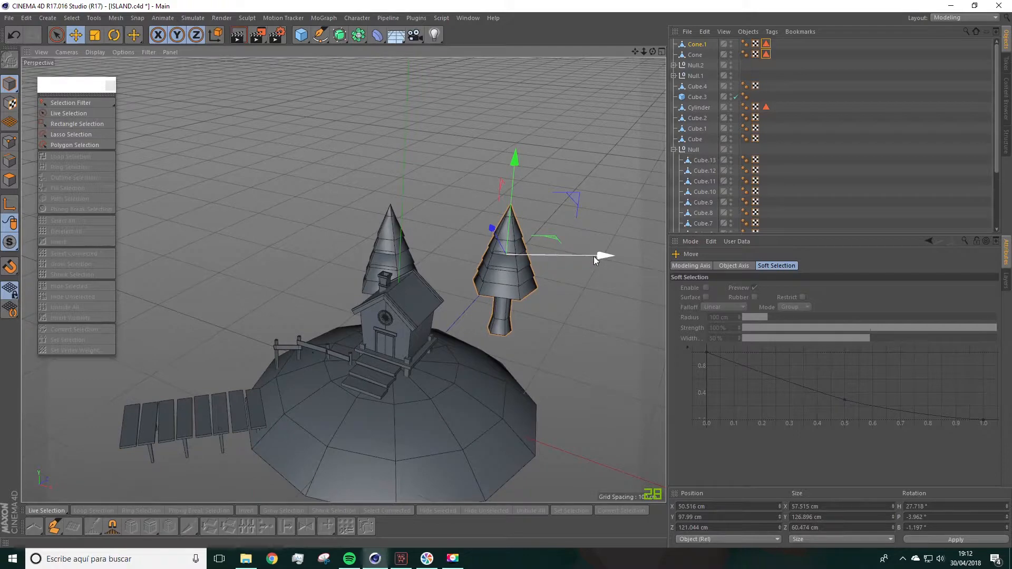
left_click_drag(595, 261, 577, 157, "alt")
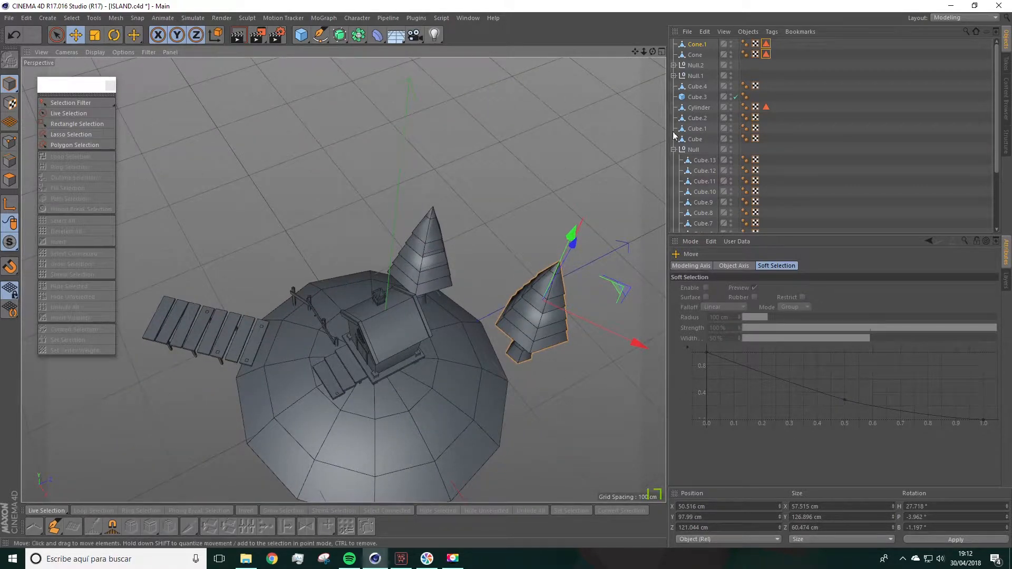
Step: In the top view, move the tree copy to X about 44 cm, Z about 63 cm and turn it to about -13.3° heading
left_click(663, 51)
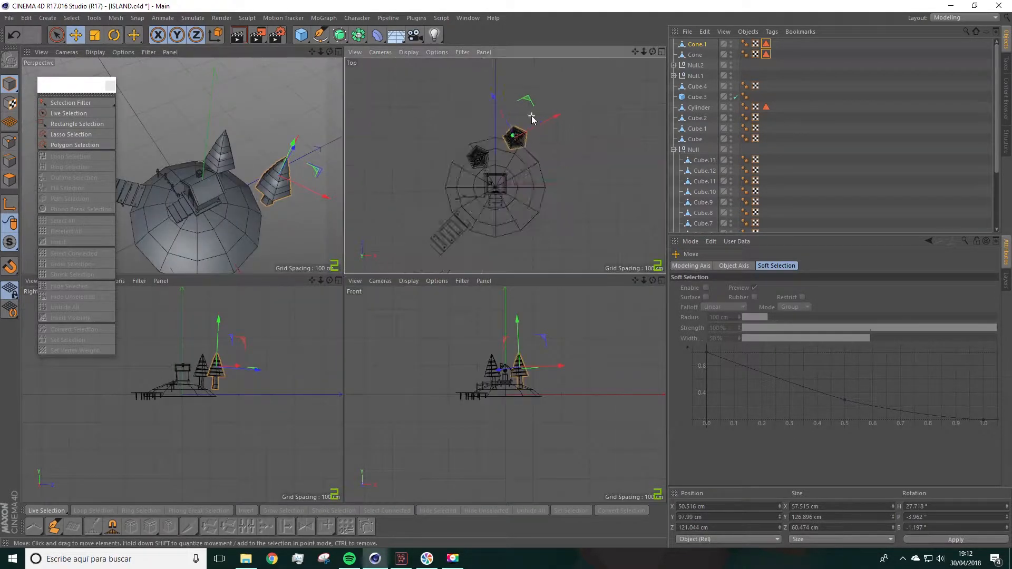
left_click(662, 51)
left_click_drag(394, 182, 396, 365)
key("r")
left_click(662, 51)
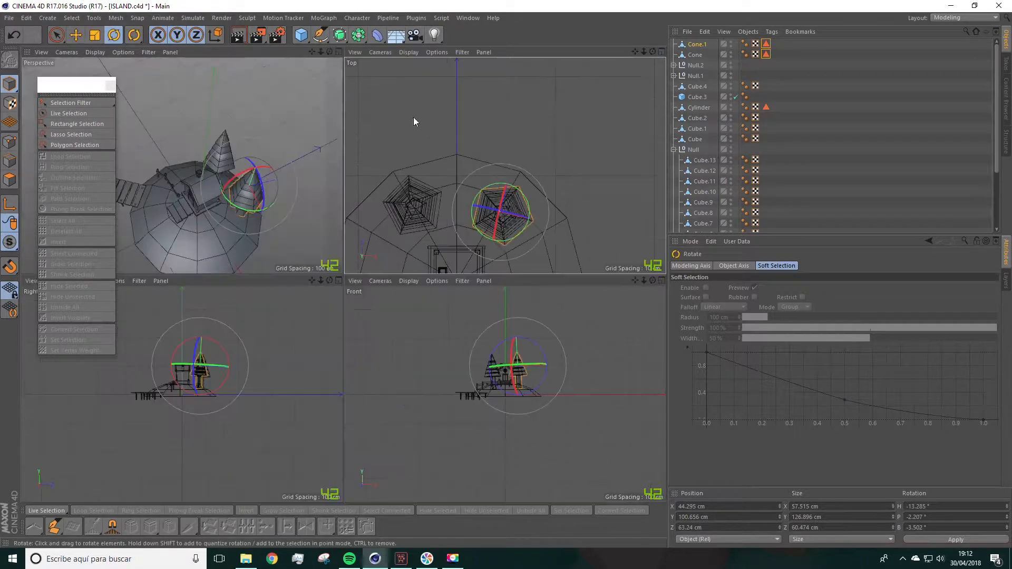
Step: Tilt the second tree to H about -11.5°, P about -3.5° and B about 4.4°
left_click(338, 51)
left_click_drag(403, 179, 485, 241, "alt")
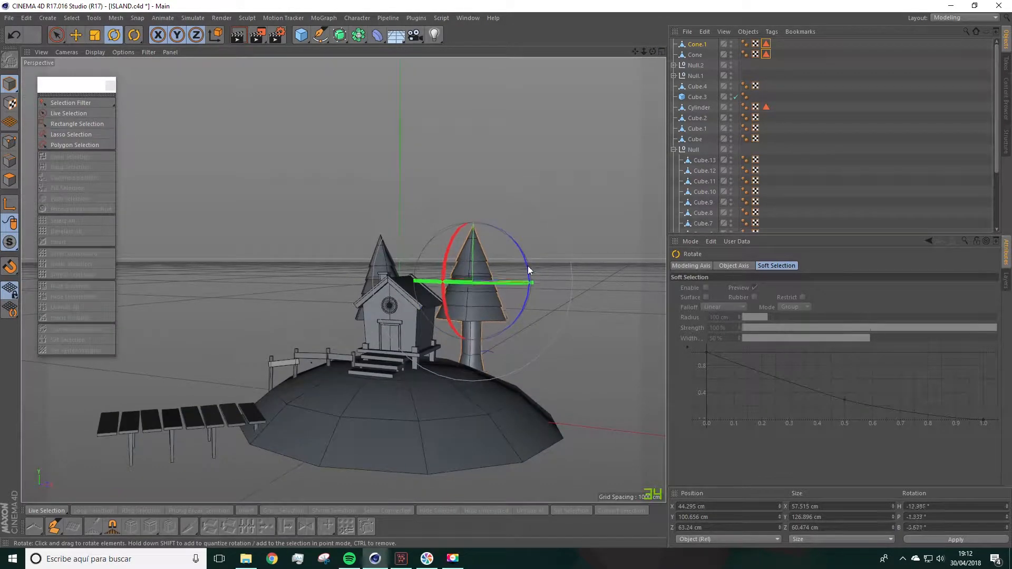
left_click_drag(454, 230, 462, 234)
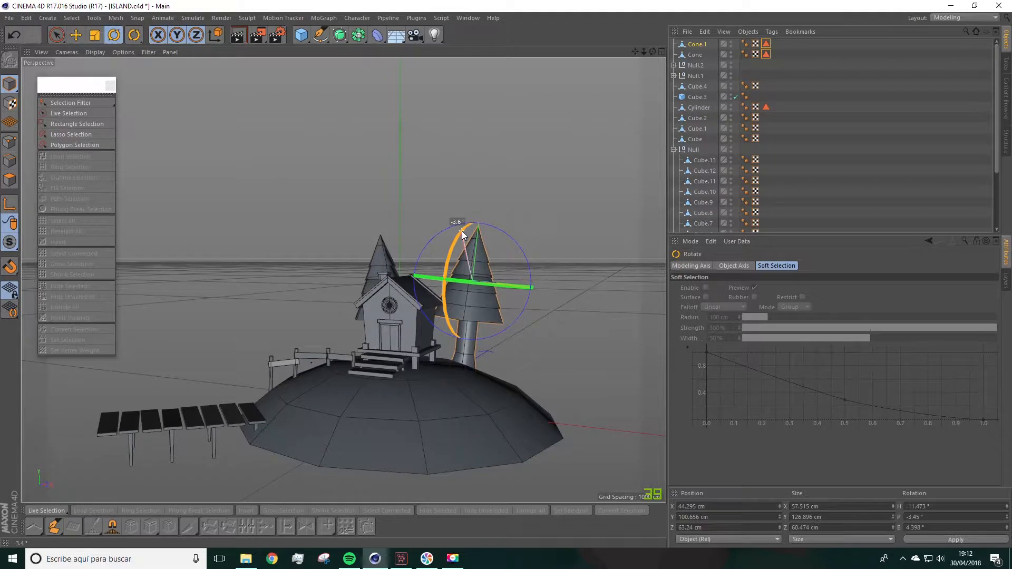
Step: Raise the second tree to Y about 114 cm and scale it to about 60.6 × 155.4 × 63.7 cm
key("t")
left_click_drag(482, 183, 438, 237)
key("e")
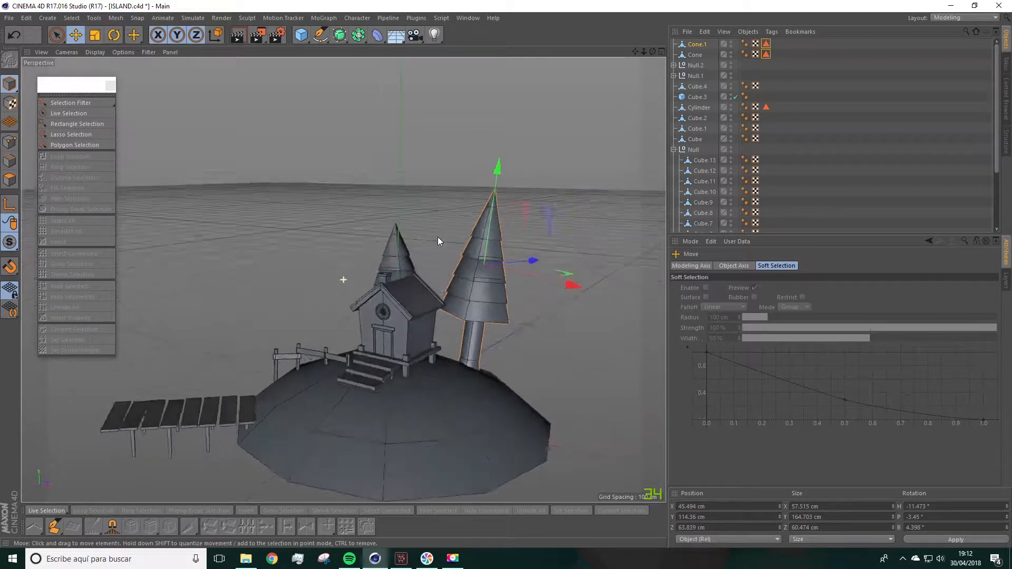
left_click(97, 37)
left_click_drag(597, 256, 407, 209)
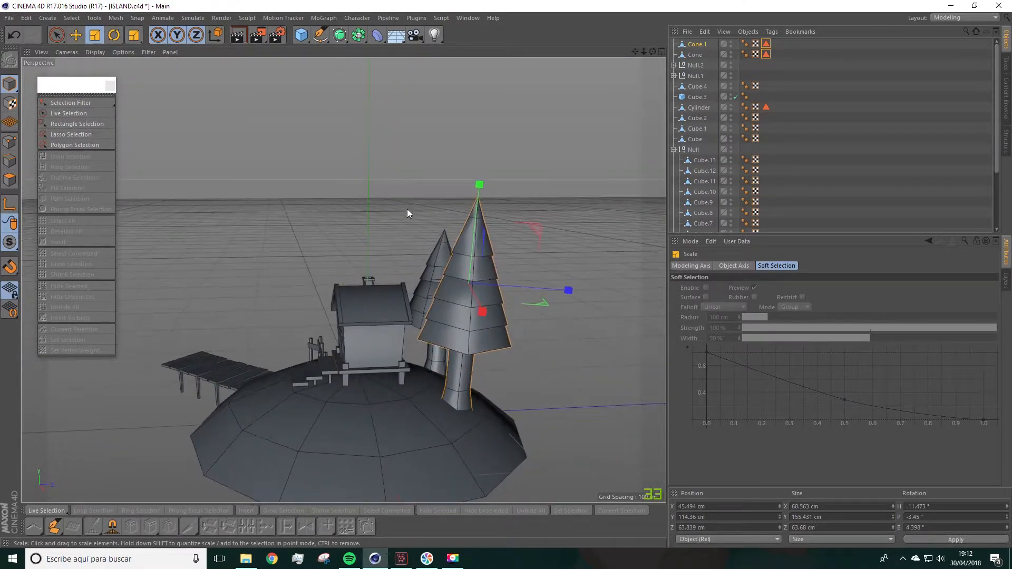
Step: Move the tall tree to Z about 76 cm and tilt it to H about 2.4°, P about -4.2° and B about 7.2°
left_click(75, 35)
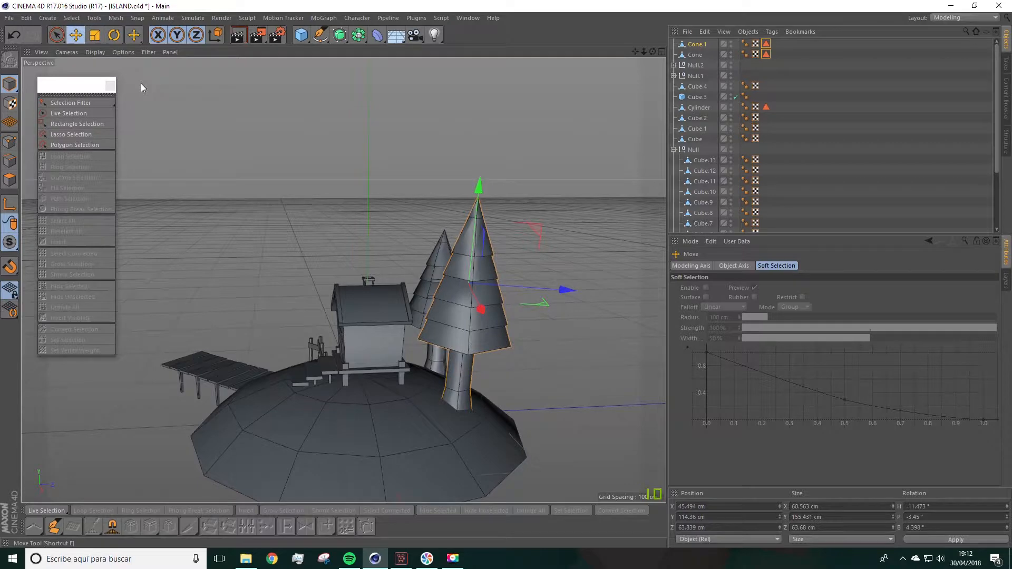
key("r")
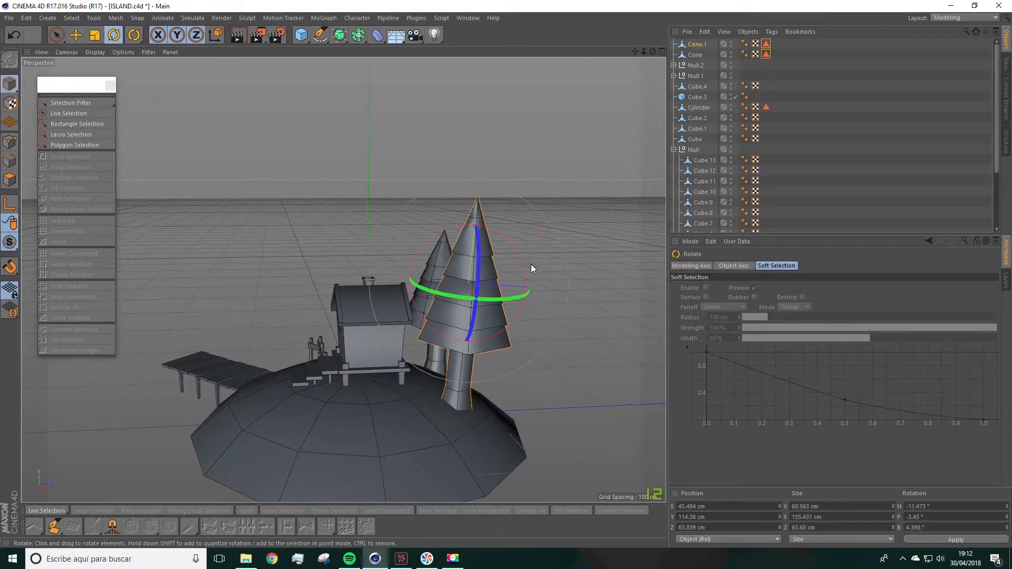
left_click_drag(530, 264, 562, 330)
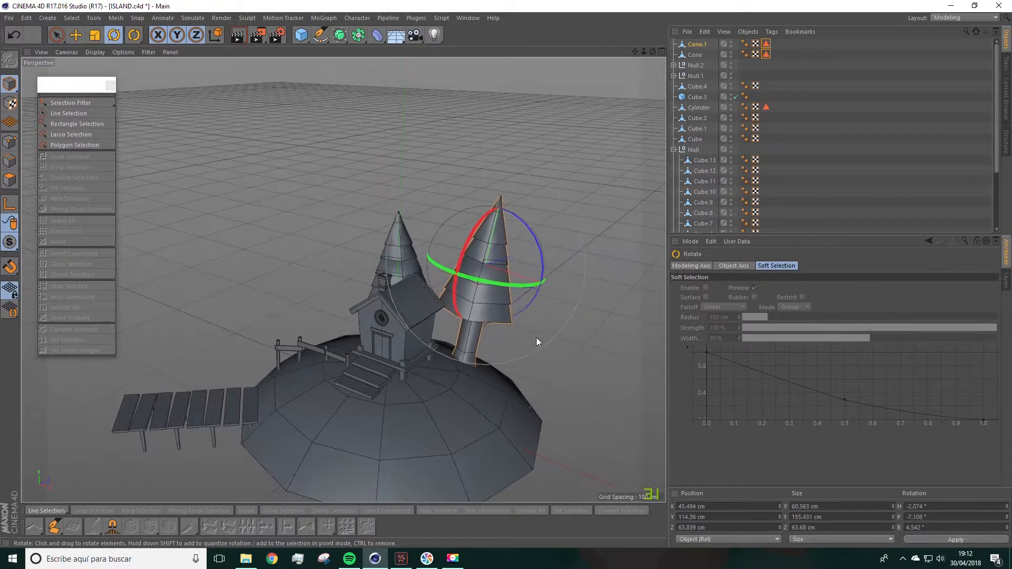
left_click(80, 36)
left_click_drag(331, 210, 472, 236, "alt")
left_click(114, 34)
left_click_drag(481, 251, 552, 232, "alt")
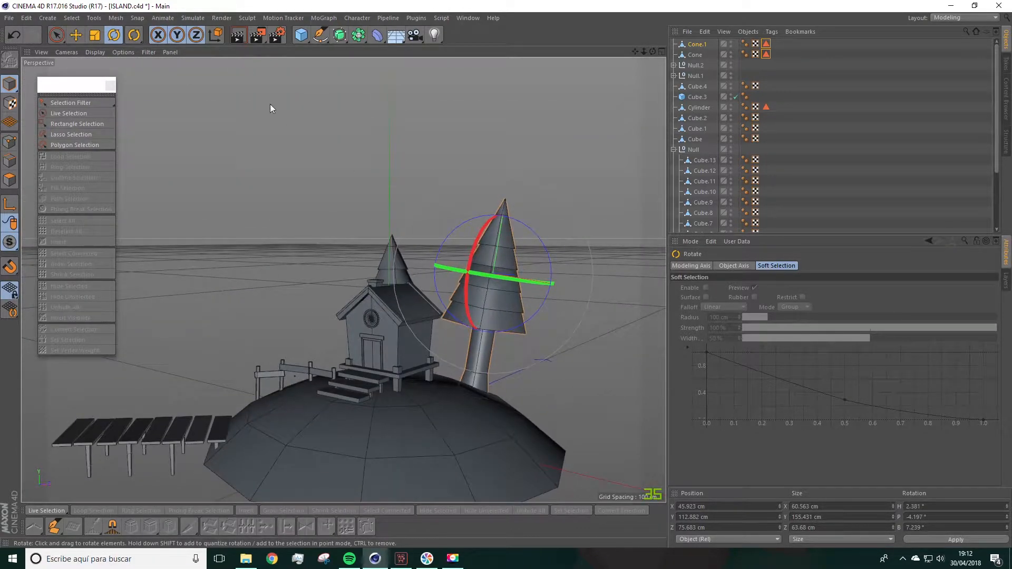
Step: Duplicate the tall tree, pull the copy aside and shrink it to about 42.3 × 74.7 × 44.5 cm
left_click(78, 39)
left_click_drag(477, 280, 448, 306, "alt")
key("ctrl+c")
key("ctrl+v")
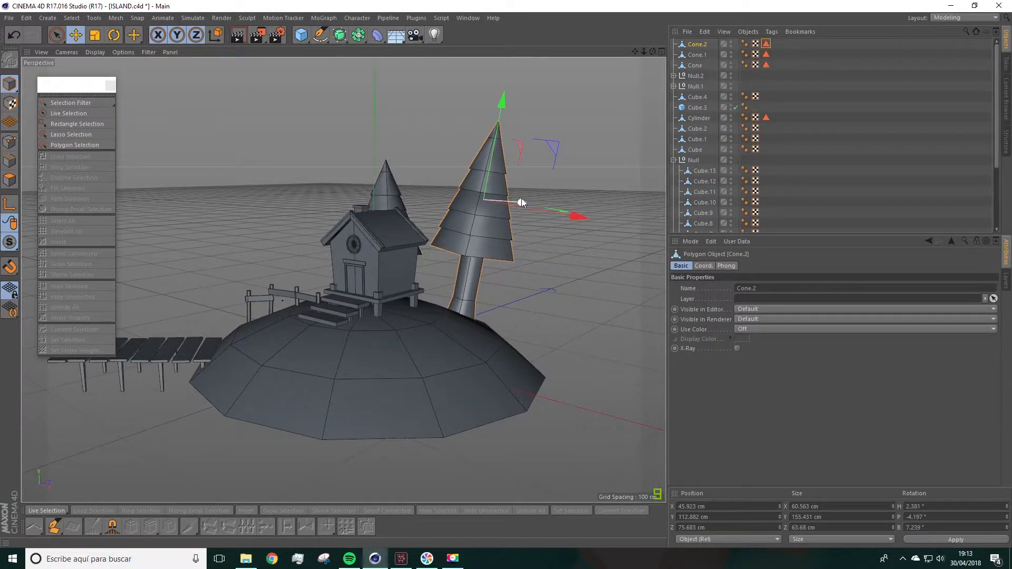
left_click_drag(521, 201, 431, 216)
left_click(95, 36)
left_click_drag(276, 121, 246, 171)
left_click_drag(408, 93, 404, 127)
Step: Turn the small tree to about -12.4° heading and place it beside the house at X about 60.5 cm, Y about 77 cm, Z about 2 cm
left_click(113, 35)
left_click_drag(428, 163, 394, 165)
left_click(76, 35)
left_click_drag(391, 115, 394, 190)
left_click_drag(461, 269, 509, 263)
left_click_drag(448, 176, 448, 160)
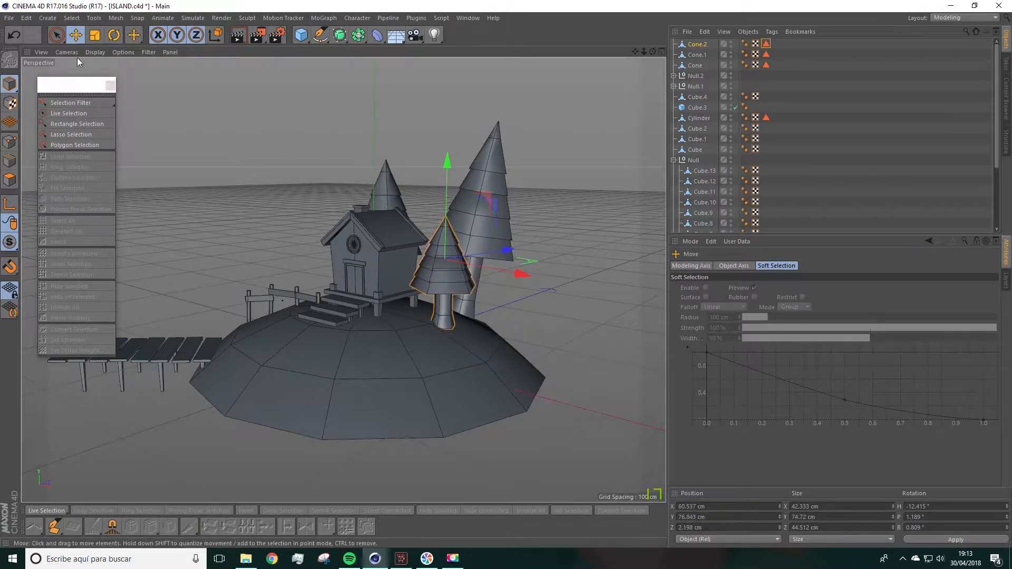
Step: Stretch the small tree to about 82.5 cm high and turn it to H about -9.6°, P about -0.2° and B about 1.6°
left_click(96, 36)
left_click_drag(445, 161, 451, 150)
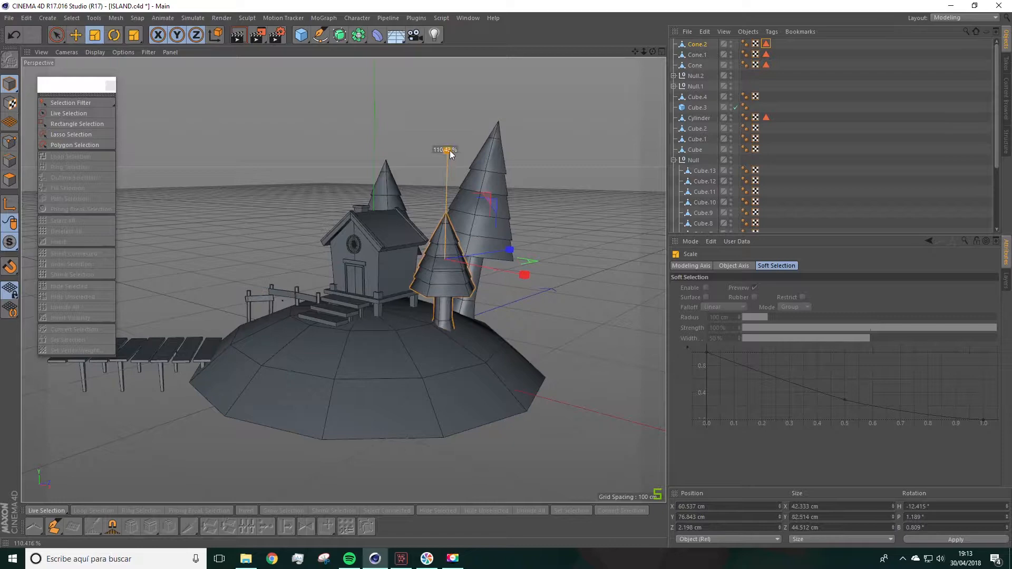
key("r")
left_click_drag(471, 225, 477, 226)
left_click_drag(499, 264, 414, 306, "alt")
Step: Duplicate the small tree and, in the top view, move the copy to X about 88.7 cm and Z about 41.3 cm
left_click(78, 36)
left_click_drag(504, 294, 366, 286, "alt")
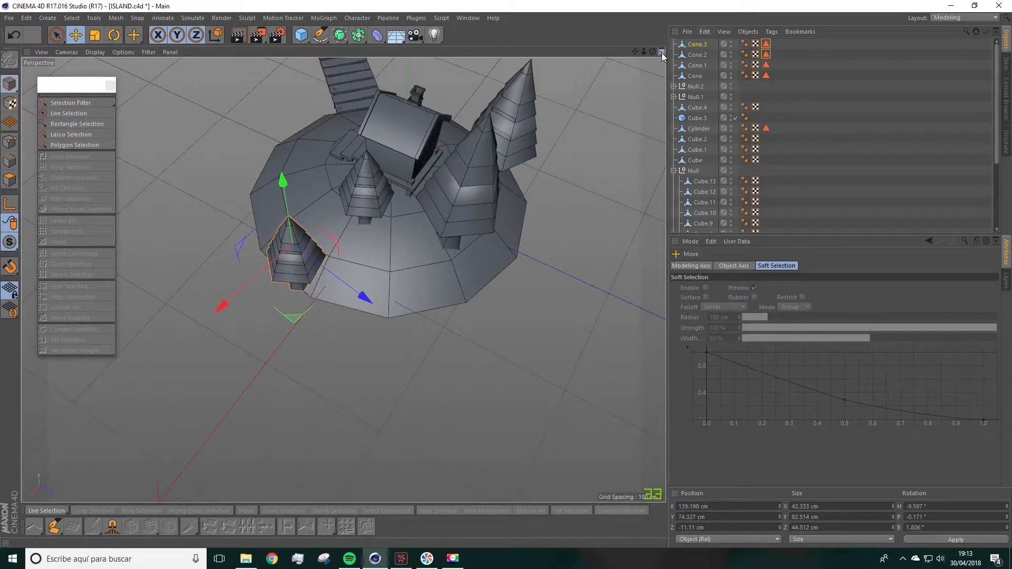
left_click(662, 52)
left_click(661, 52)
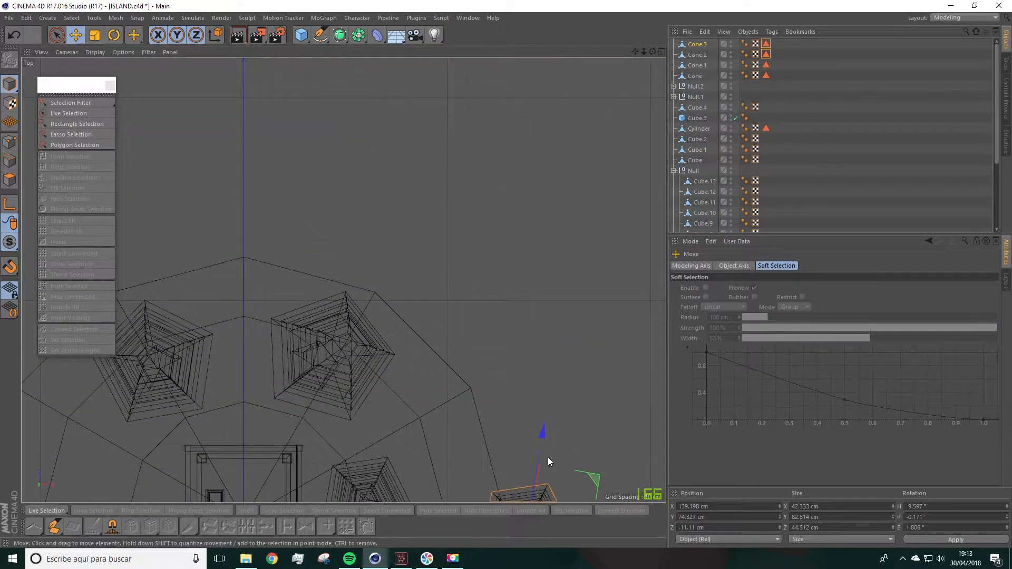
left_click_drag(590, 479, 485, 371)
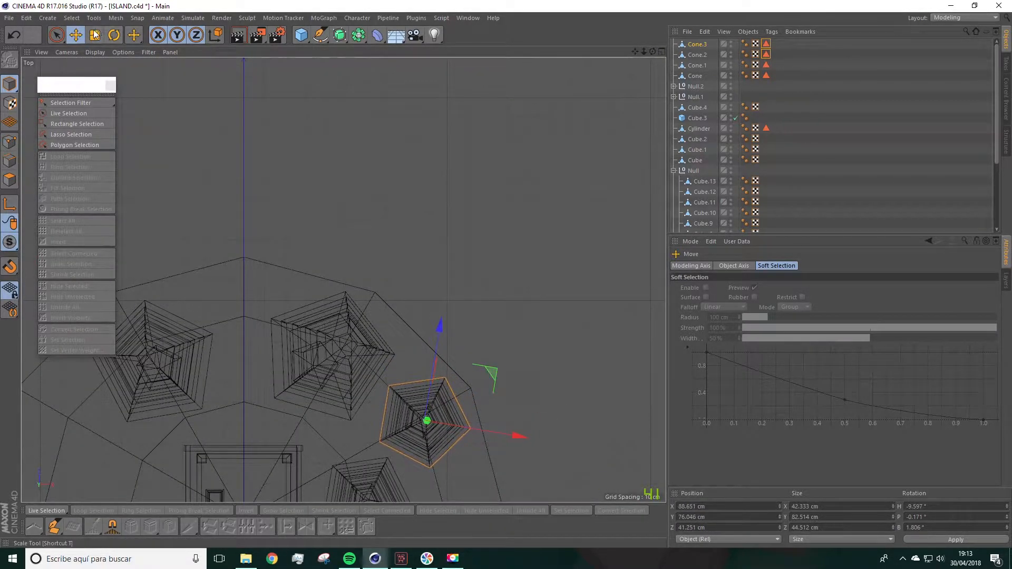
Step: Scale the new tree copy down uniformly to about 34.8 × 67.7 × 36.5 cm
key("t")
left_click_drag(441, 185, 417, 235)
left_click(662, 52)
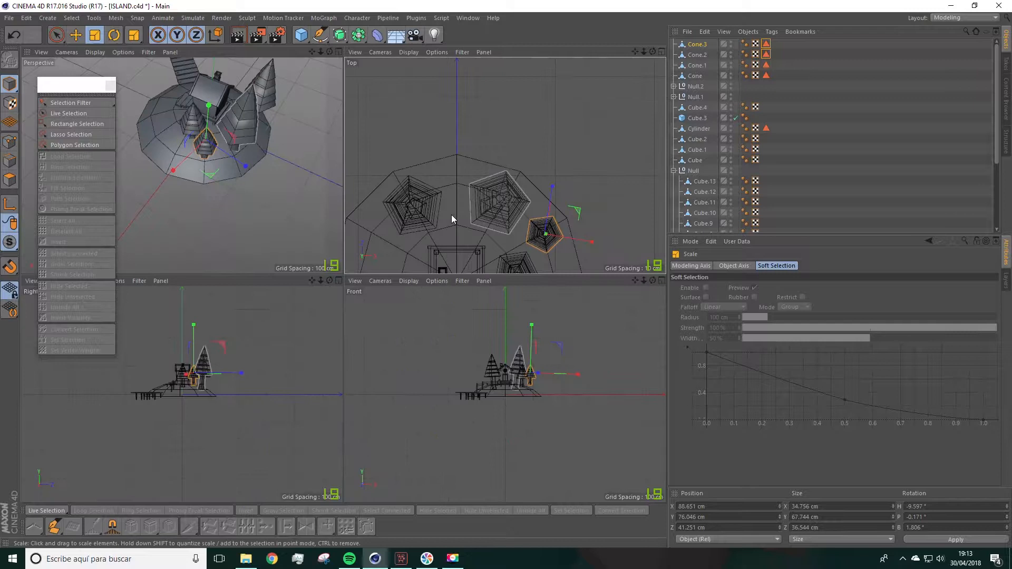
Step: Lower the smallest tree onto the island at Y about 53 cm and stretch its height to about 82 cm
left_click_drag(269, 113, 248, 122, "alt")
left_click(76, 35)
left_click(338, 53)
left_click_drag(322, 184, 409, 247, "alt")
scroll(409, 246, "up", 5)
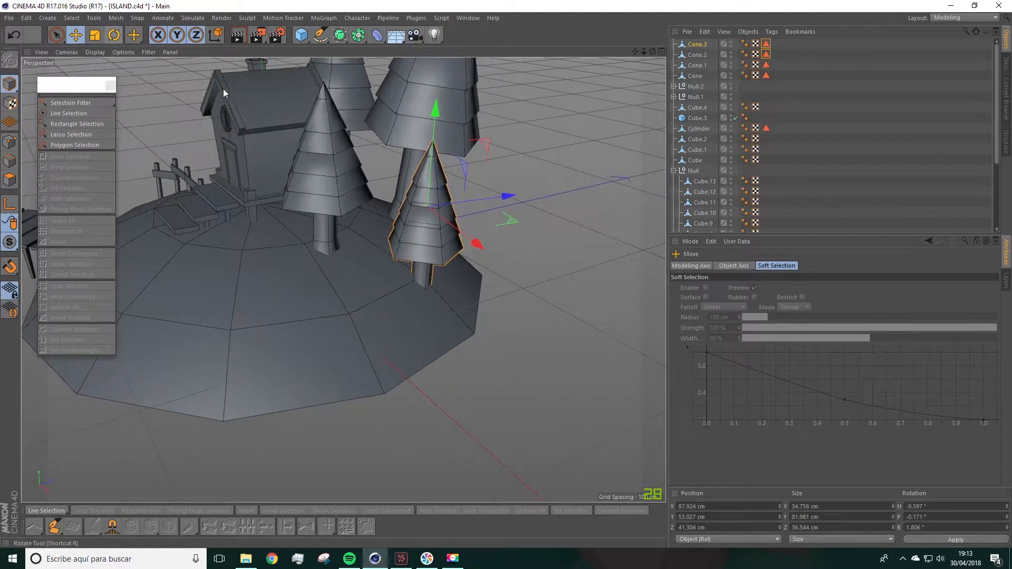
Step: Tilt the smallest tree to H about -0.9°, P about -5.5° and B about 3.1°
left_click(114, 35)
left_click_drag(419, 198, 466, 218)
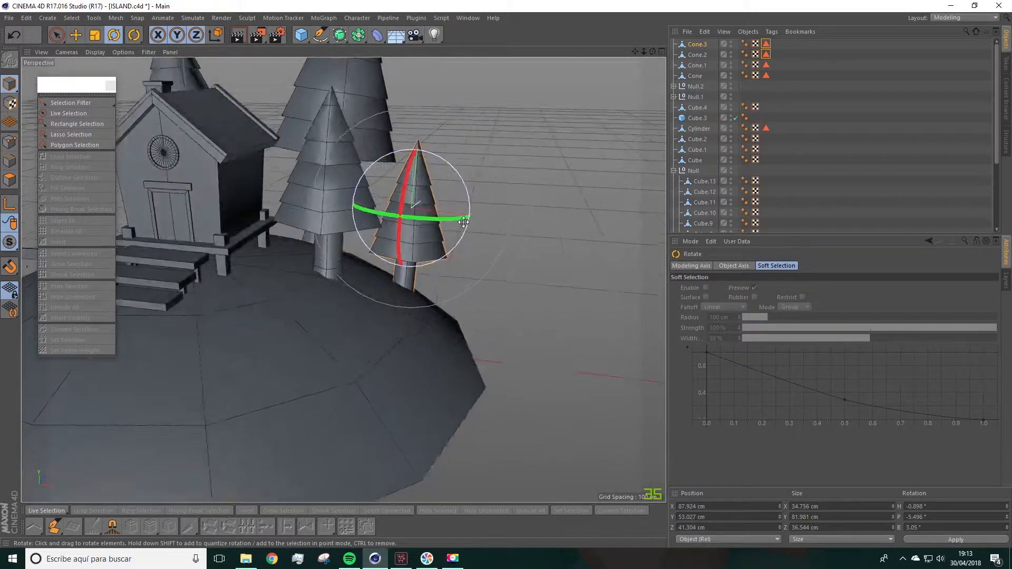
right_click_drag(463, 222, 456, 246, "alt")
left_click_drag(456, 247, 361, 73, "alt")
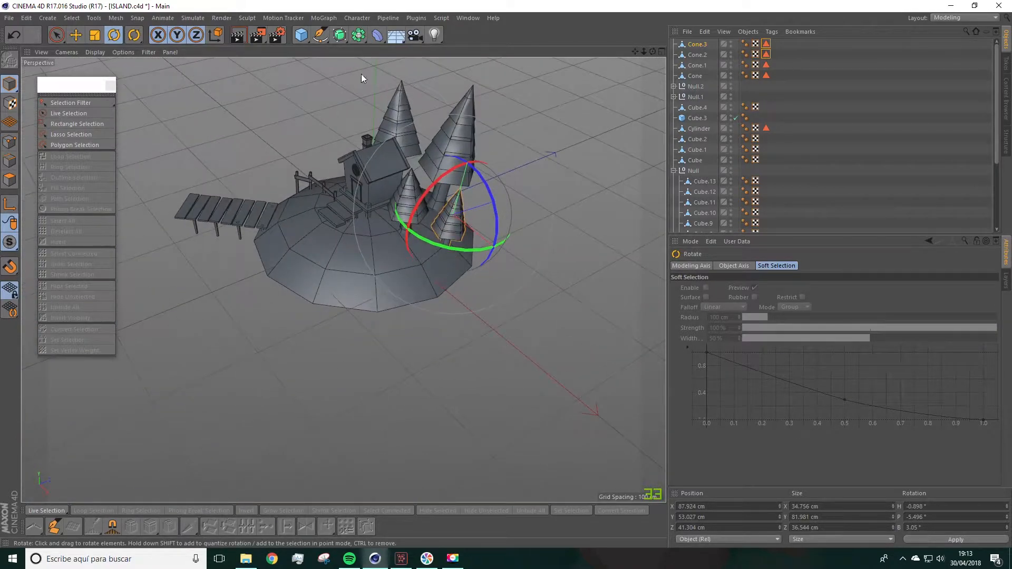
Step: Move the smallest tree to X about 80.7 cm, Y about 52.4 cm and Z about 52.6 cm
left_click(76, 36)
left_click_drag(524, 265, 528, 192)
left_click_drag(529, 194, 408, 129, "alt")
left_click_drag(568, 273, 559, 271)
left_click_drag(557, 268, 645, 271, "alt")
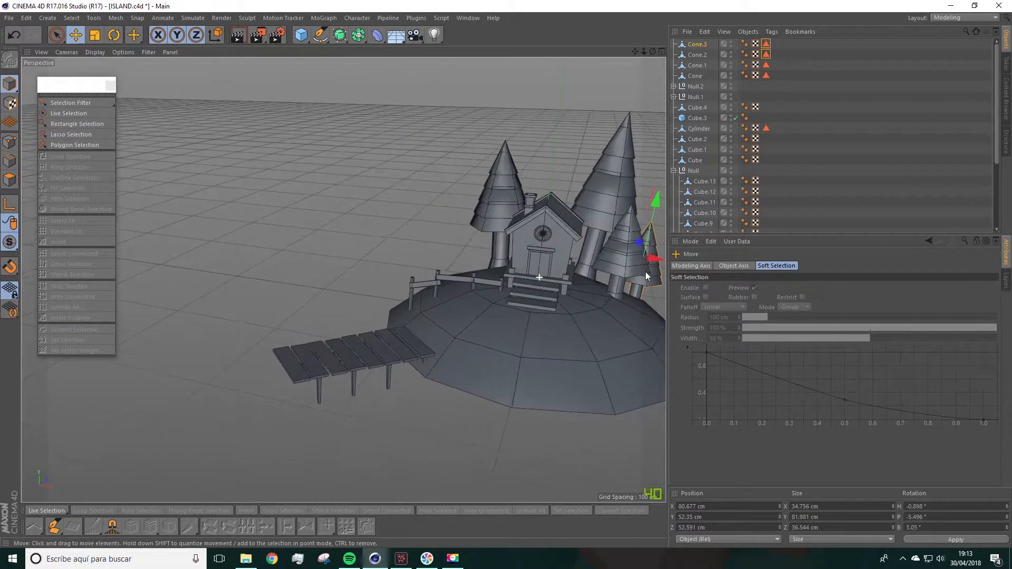
Step: Duplicate the smallest tree and place the copy across the house at X about -73.7 cm, Y about 65 cm and Z about 8.3 cm
left_click_drag(465, 257, 359, 229, "alt")
left_click_drag(589, 242, 409, 211)
left_click_drag(413, 215, 590, 273, "alt")
left_click_drag(164, 248, 222, 259)
left_click_drag(324, 214, 330, 203)
left_click_drag(311, 232, 118, 184, "alt")
Step: Rotate the new tree copy to H about 51.5°, P about -8° and B about -0.6°
left_click(114, 34)
left_click_drag(237, 190, 185, 203)
left_click_drag(218, 232, 316, 223)
Step: Turn the smallest tree at X about 80.7 cm to a heading of about 38°, then select the small tree across the house
left_click(443, 232)
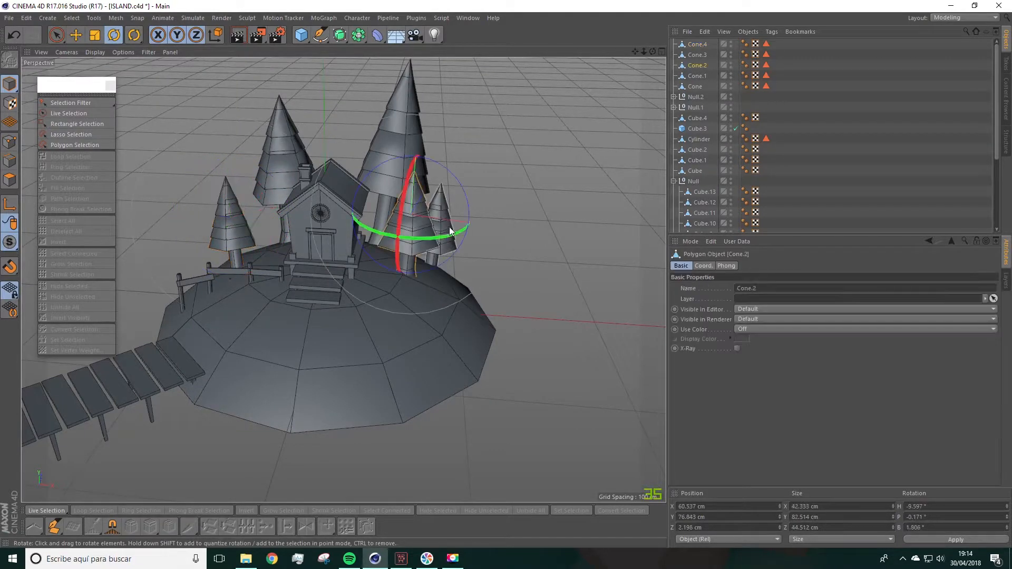
left_click_drag(449, 240, 478, 239)
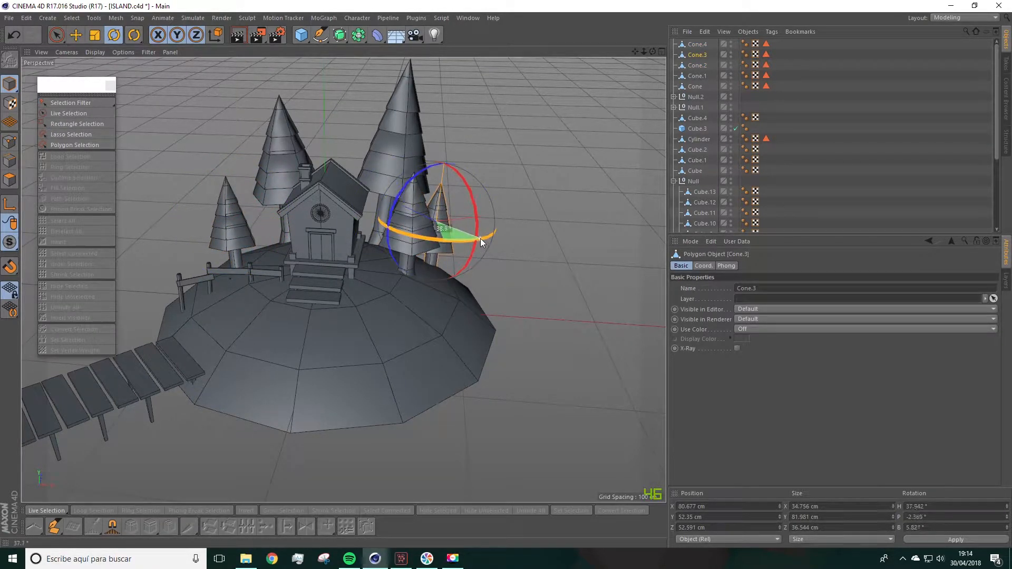
left_click_drag(507, 200, 487, 272, "alt")
left_click(250, 162)
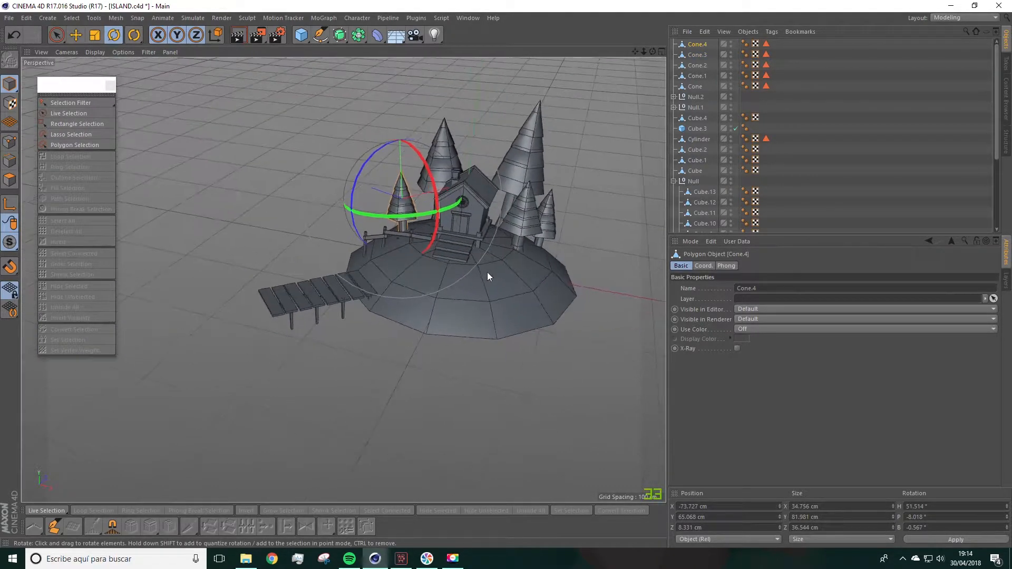
Step: Save the project as ISLAND on the desktop, replacing the existing file
left_click(9, 17)
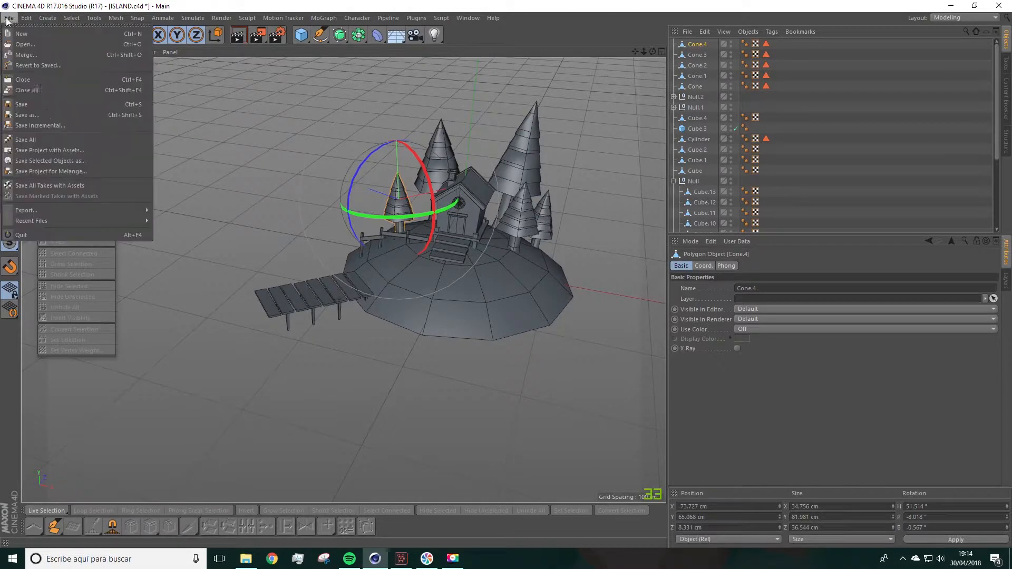
left_click(30, 115)
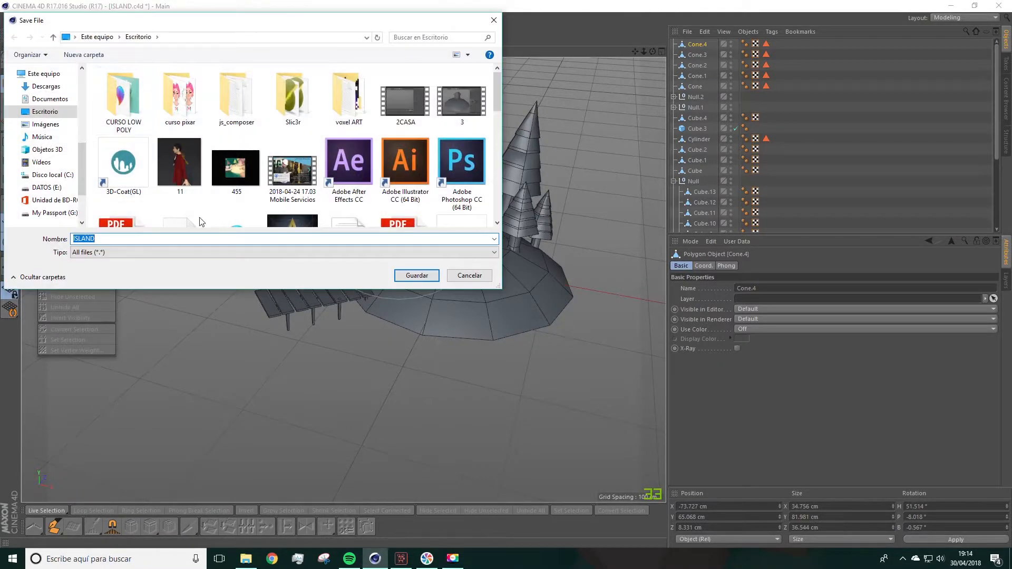
left_click(416, 275)
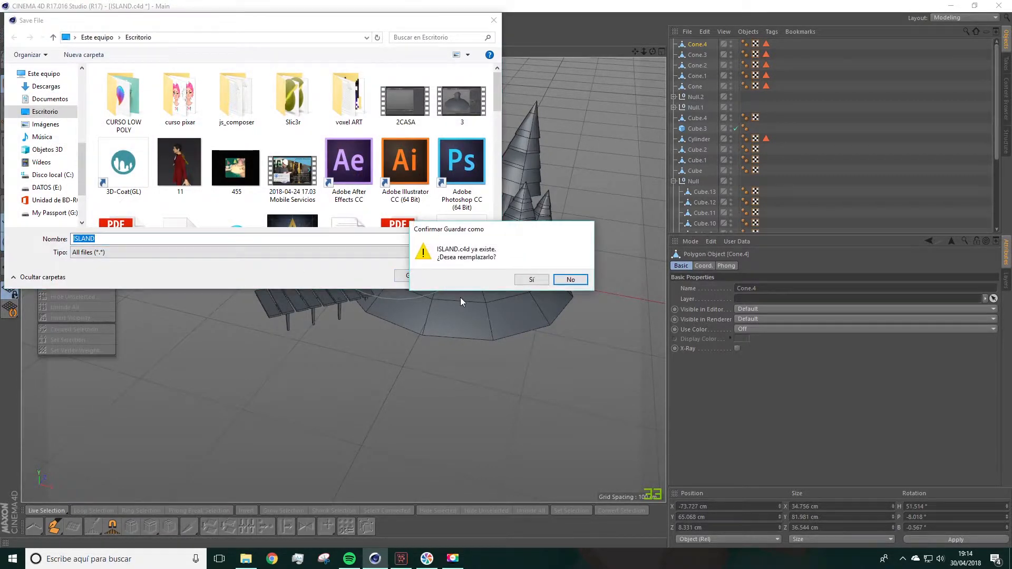
left_click(532, 279)
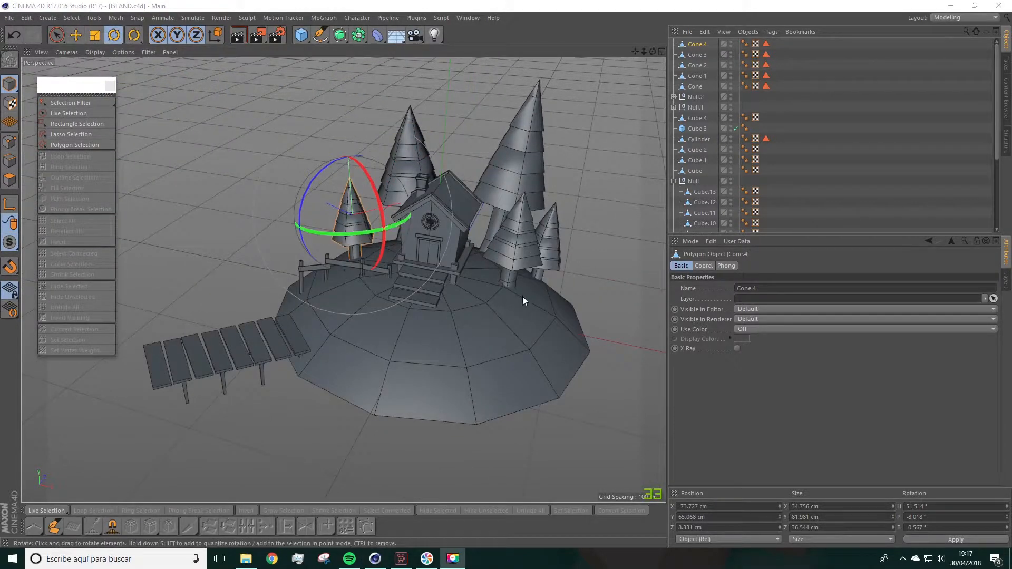
Step: Stretch the first pine tree behind the house to about 138 cm high
left_click_drag(523, 297, 458, 182, "alt")
scroll(492, 315, "up", 3)
left_click(459, 142)
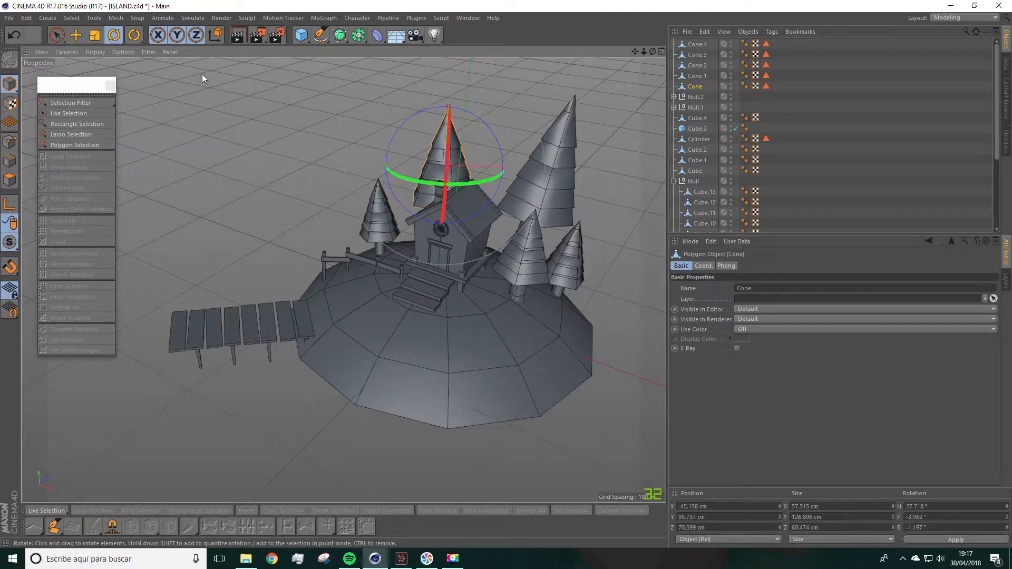
key("t")
left_click_drag(448, 68, 451, 59)
left_click_drag(454, 112, 471, 114, "alt")
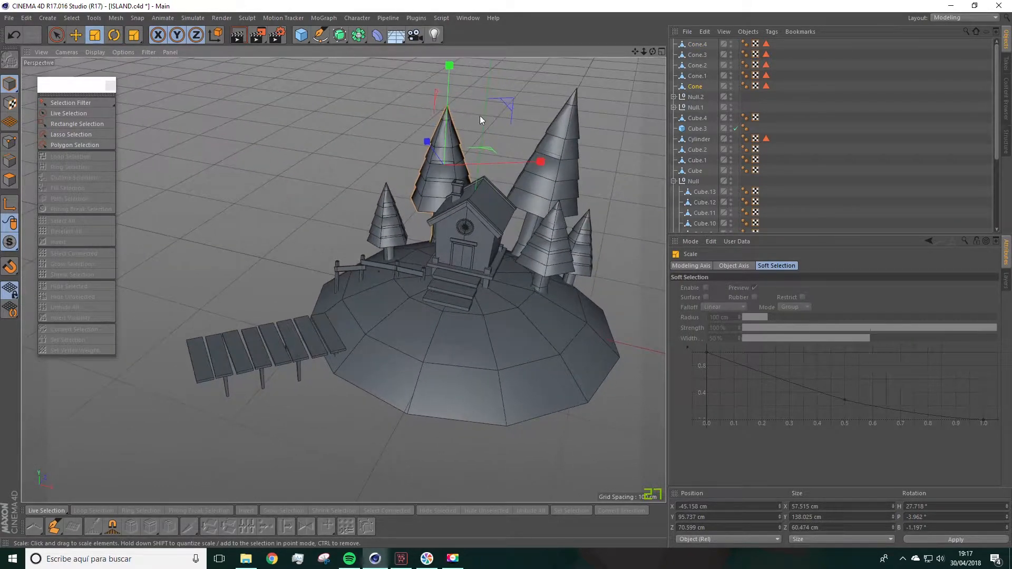
middle_click_drag(537, 251, 485, 227, "alt")
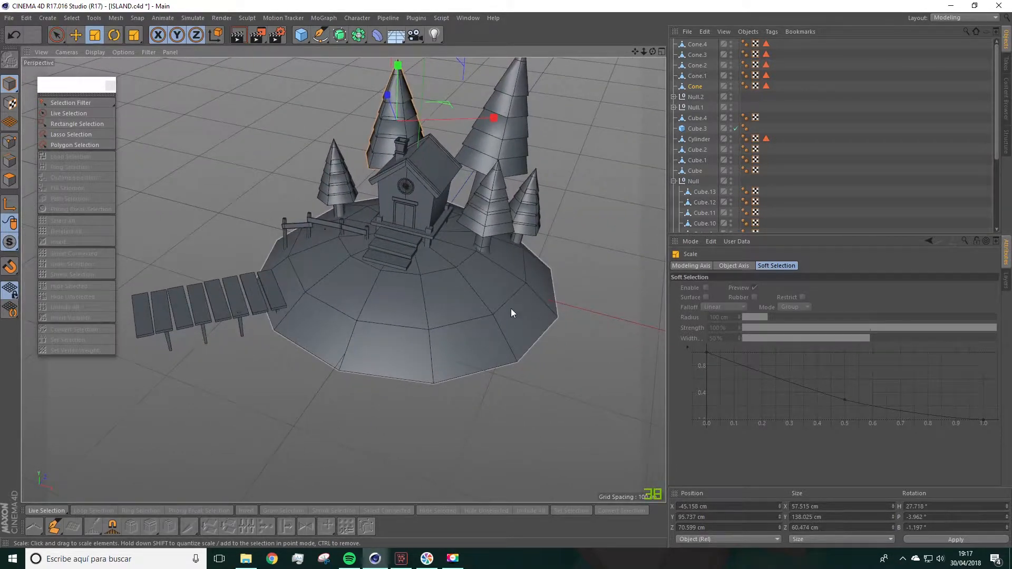
Step: Add a sphere primitive and move it out in front of the island to Z about -197 cm
left_click_drag(394, 378, 292, 324, "alt")
scroll(410, 316, "down", 3)
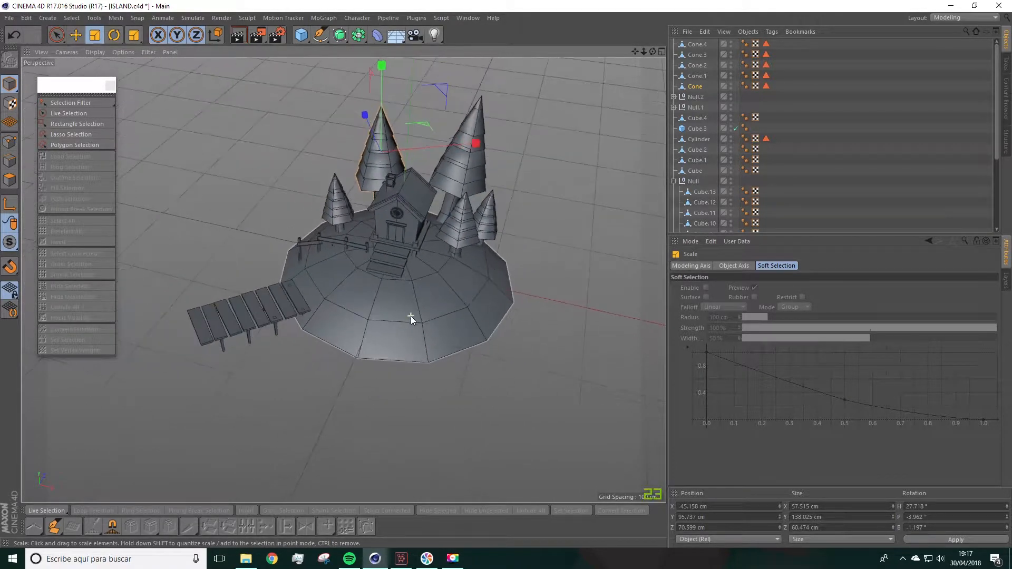
left_click_drag(302, 36, 507, 69)
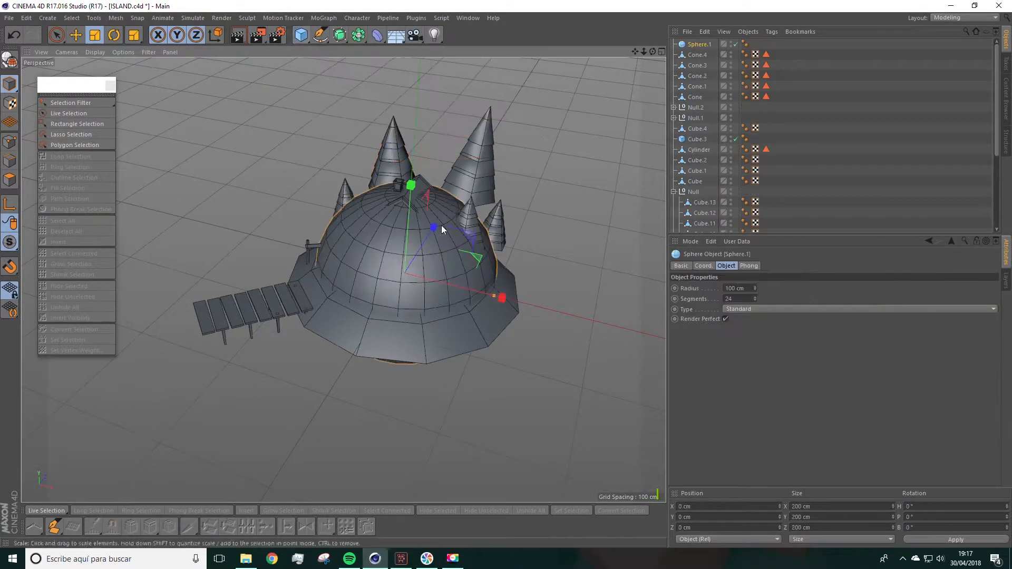
key("e")
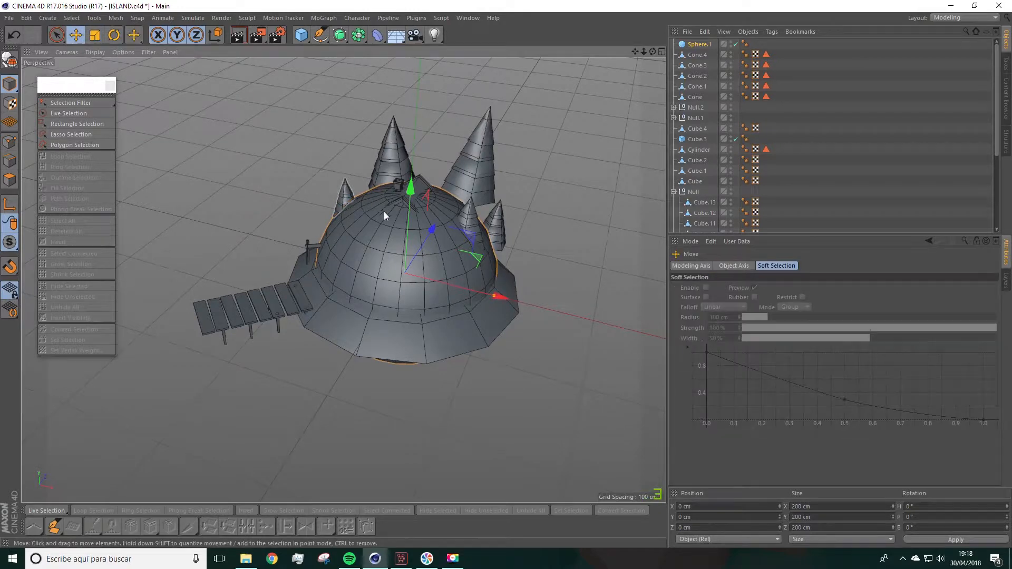
left_click_drag(427, 236, 353, 358)
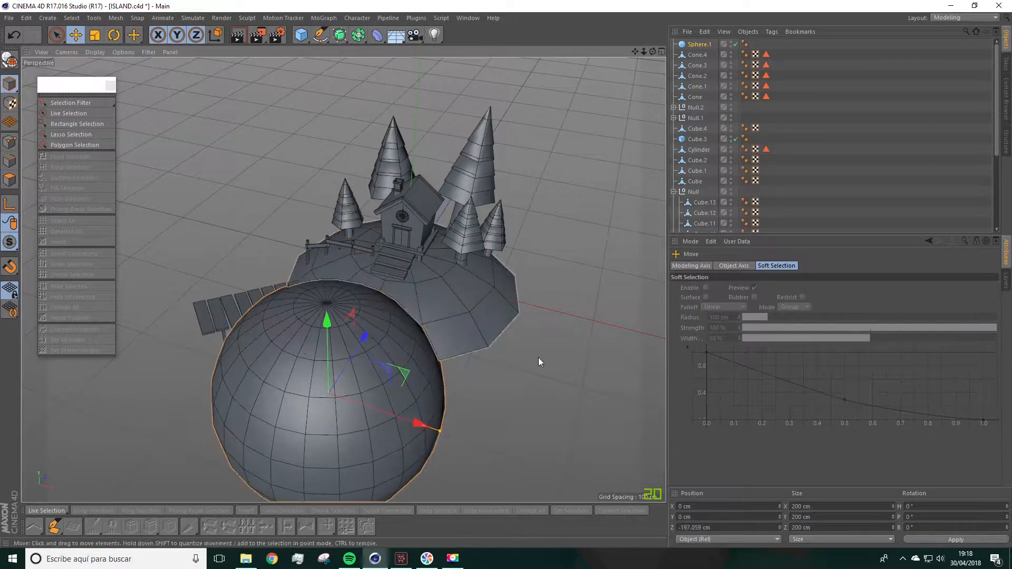
Step: Set the new sphere's type to Hexahedron and reduce its segments to 8
left_click(698, 46)
scroll(542, 384, "down", 2)
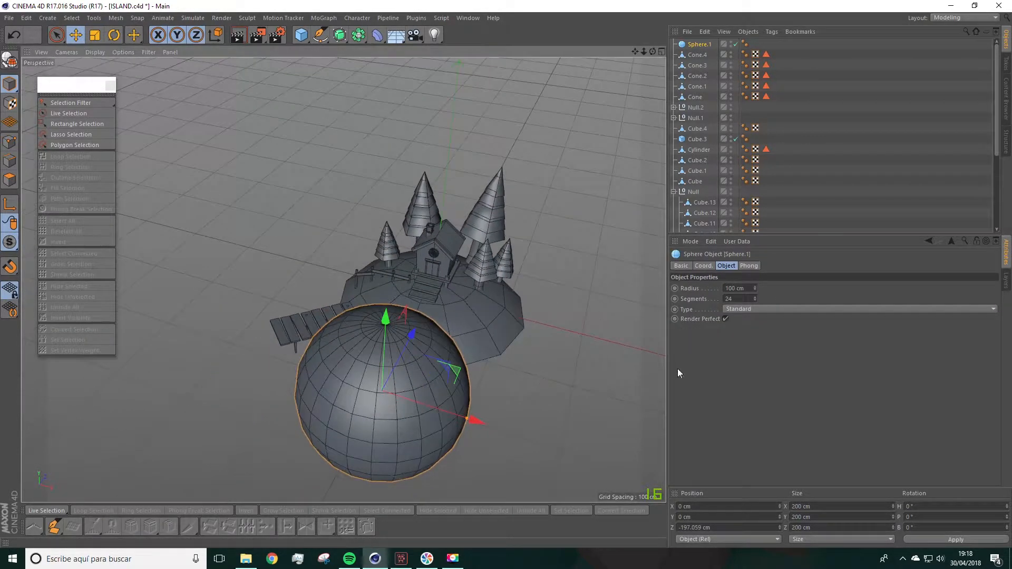
left_click(761, 312)
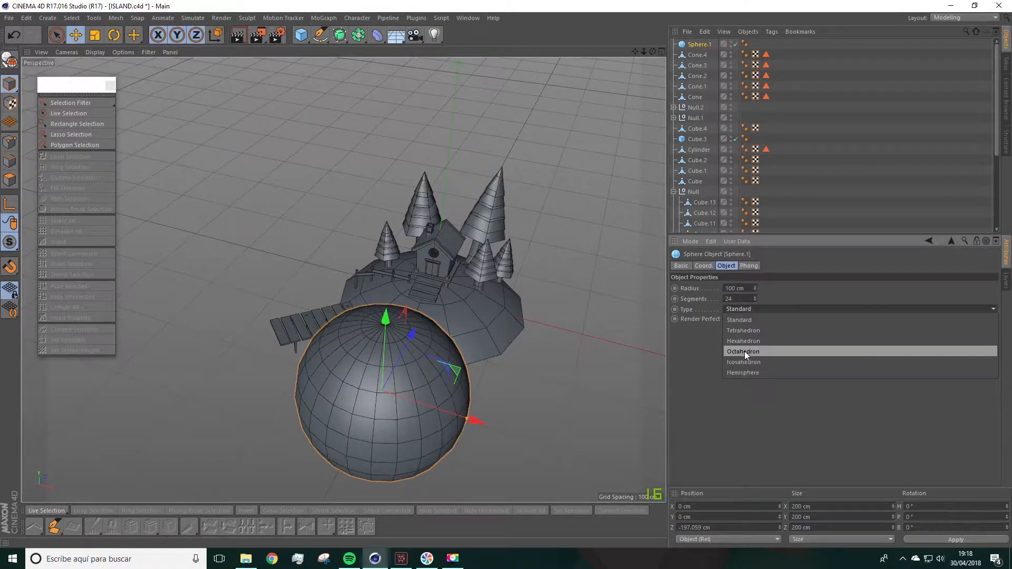
left_click(744, 343)
left_click_drag(545, 394, 547, 340, "alt")
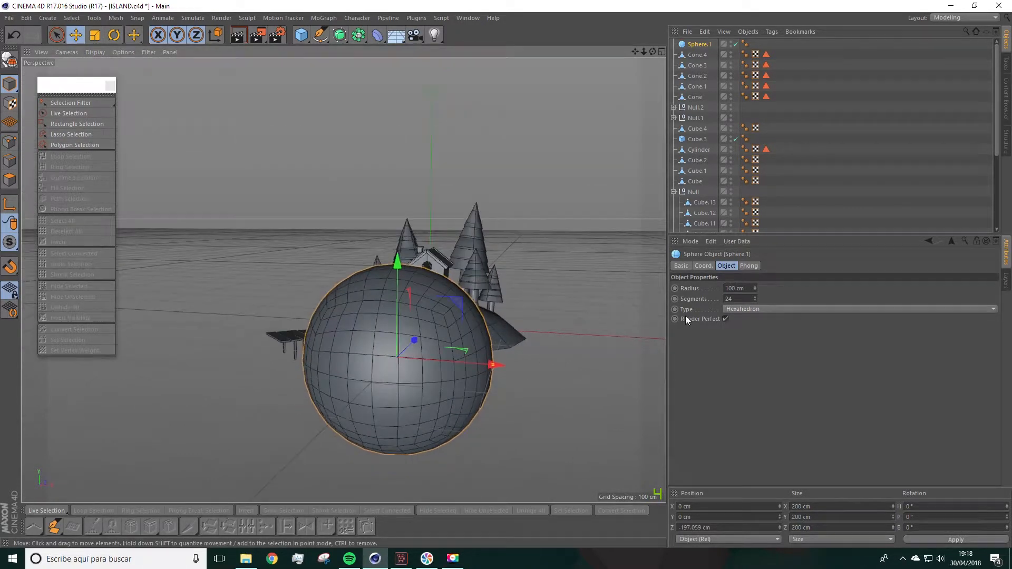
left_click_drag(755, 301, 755, 311)
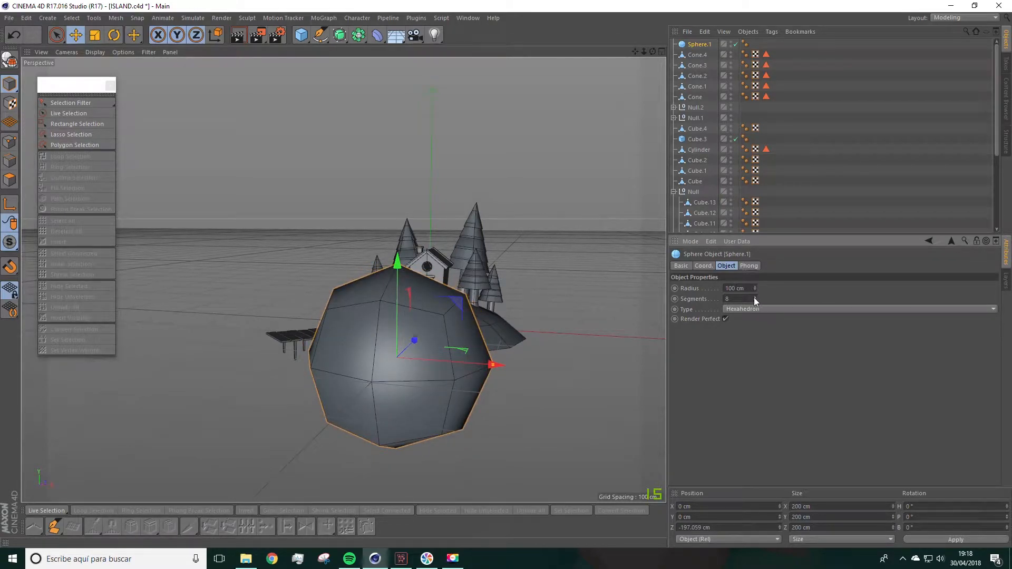
left_click_drag(622, 327, 362, 235, "alt")
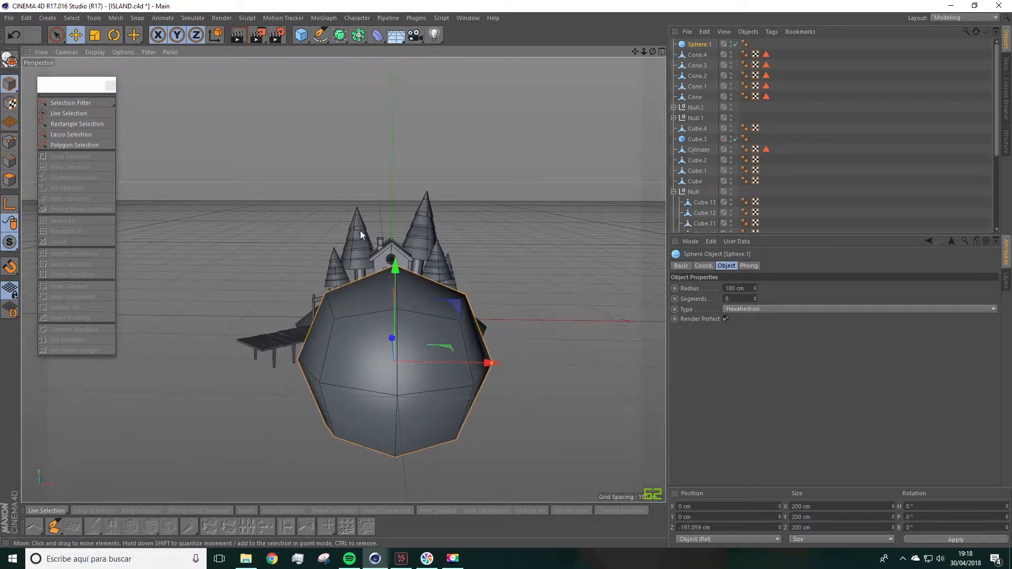
Step: Make the low-poly sphere editable and squash it vertically into a flattened boulder shape
left_click(10, 60)
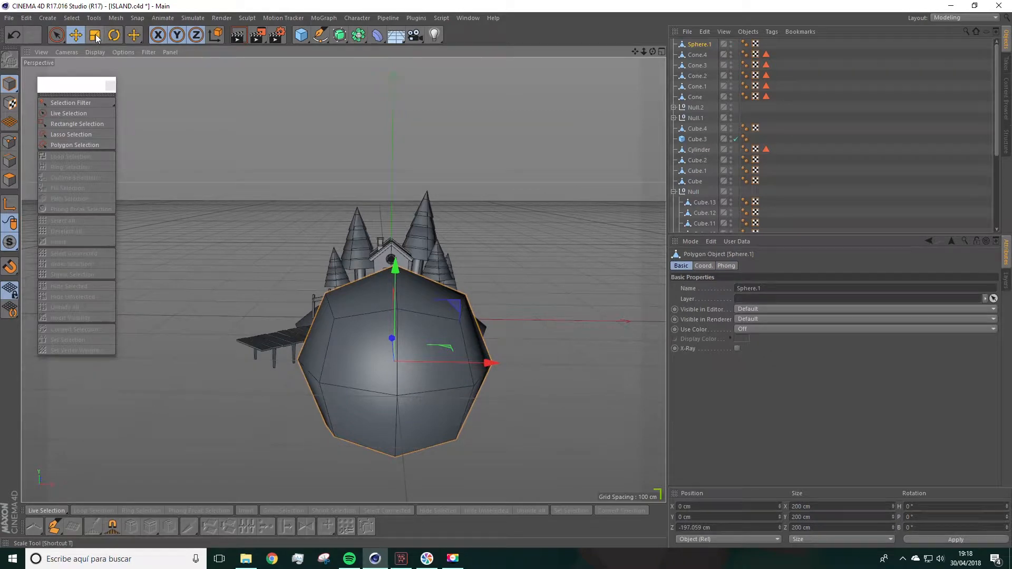
left_click_drag(396, 265, 396, 302)
left_click_drag(400, 310, 422, 305, "alt")
Step: Select the edge loop around the boulder's middle and scale it inward to about 164.6 cm across
left_click(8, 163)
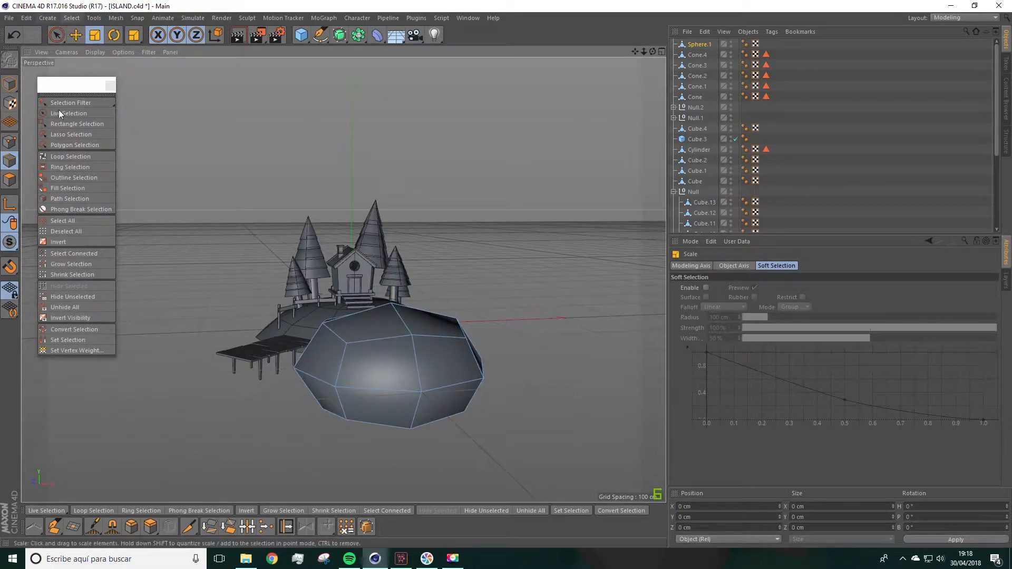
left_click(60, 157)
left_click(399, 393)
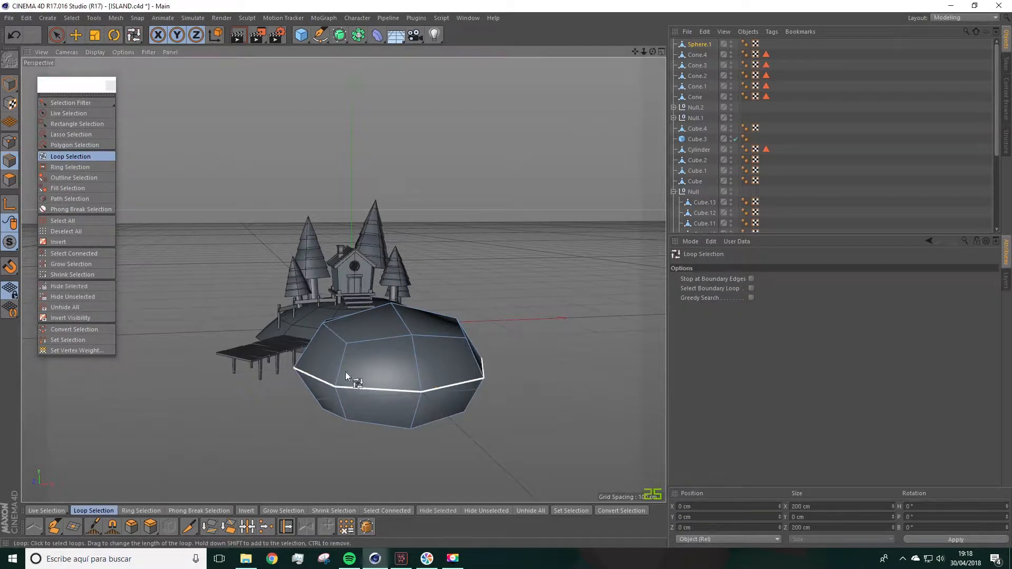
left_click(94, 39)
left_click_drag(184, 151, 106, 163)
left_click_drag(171, 185, 268, 356, "alt")
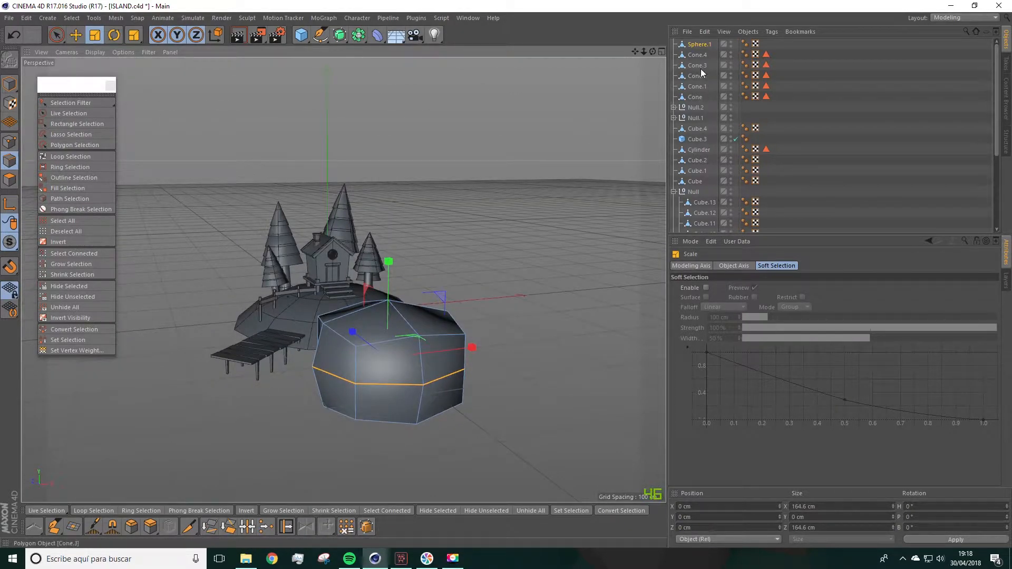
Step: Add a MoGraph Random effector and make it a child of Sphere.1
left_click(699, 45)
left_click(888, 108)
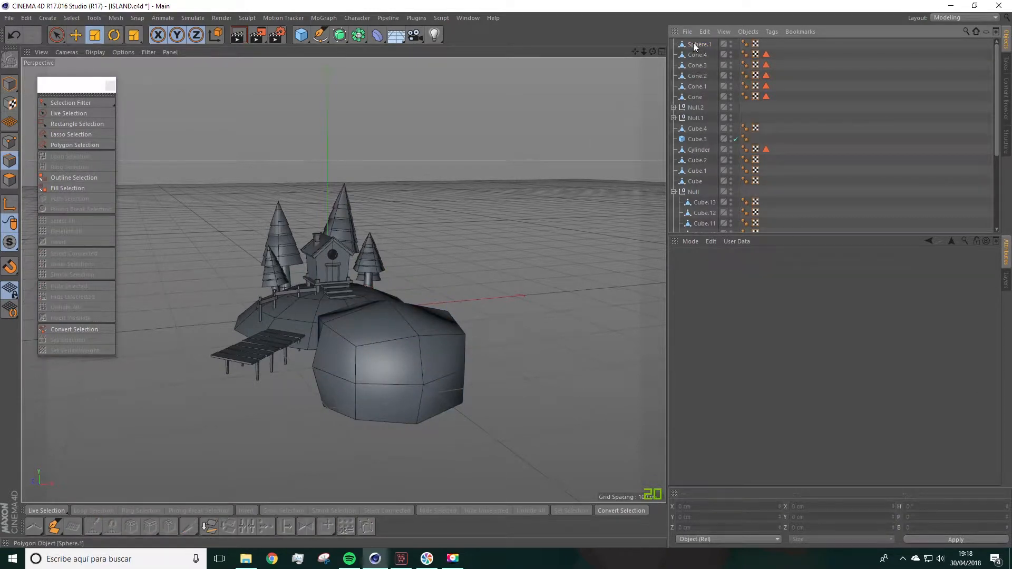
left_click(377, 35)
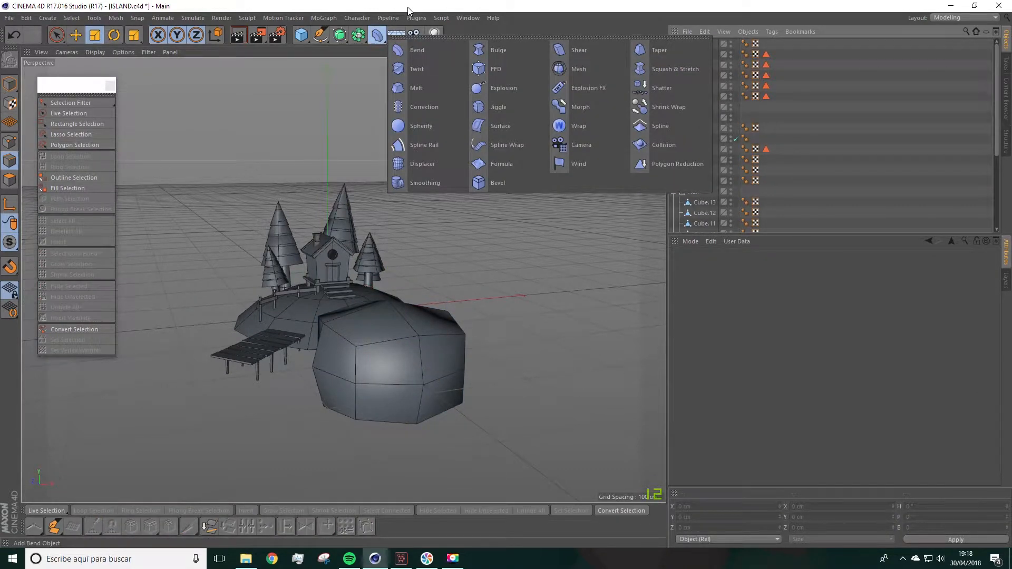
left_click(371, 5)
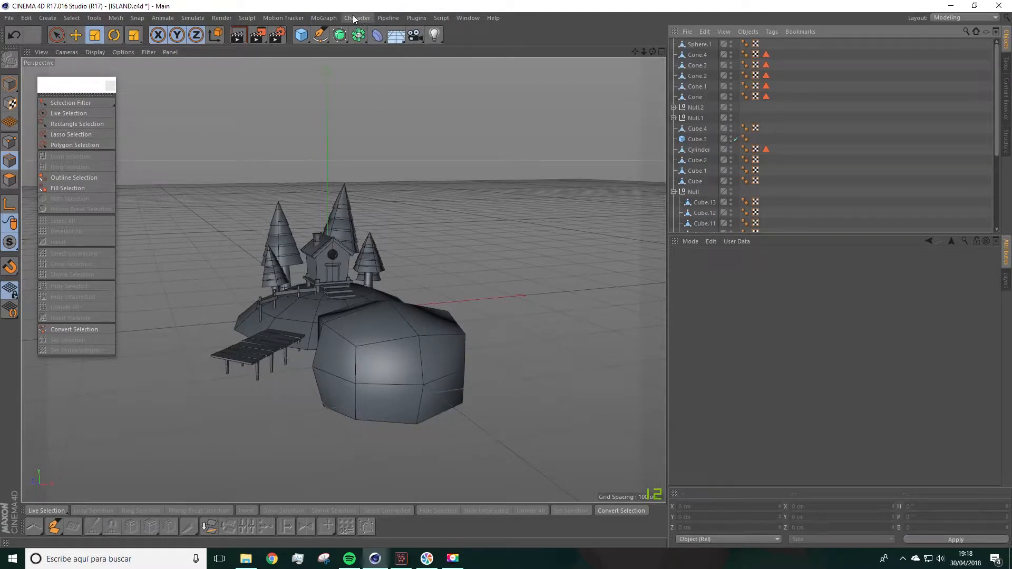
left_click(330, 18)
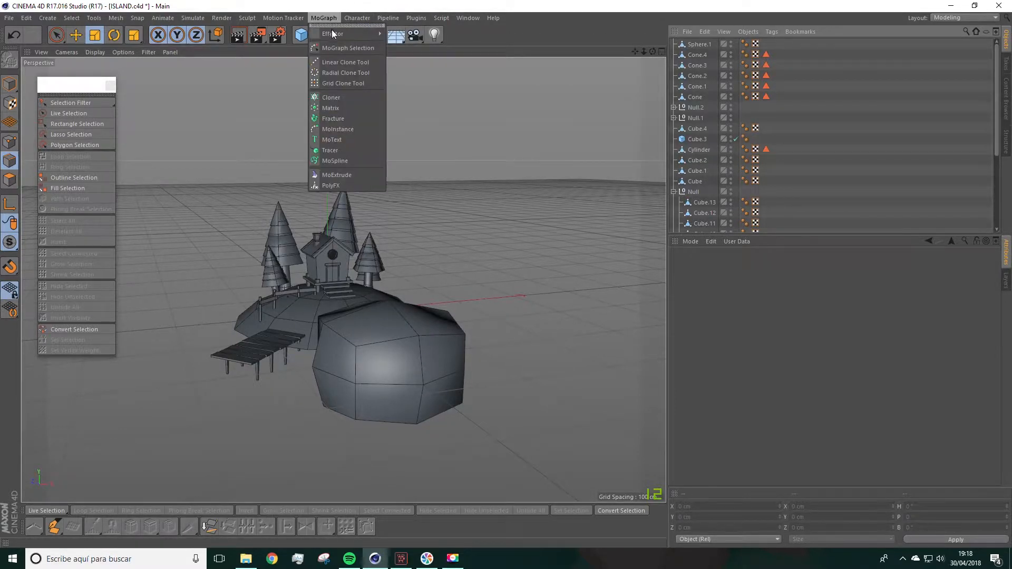
mouse_move(353, 36)
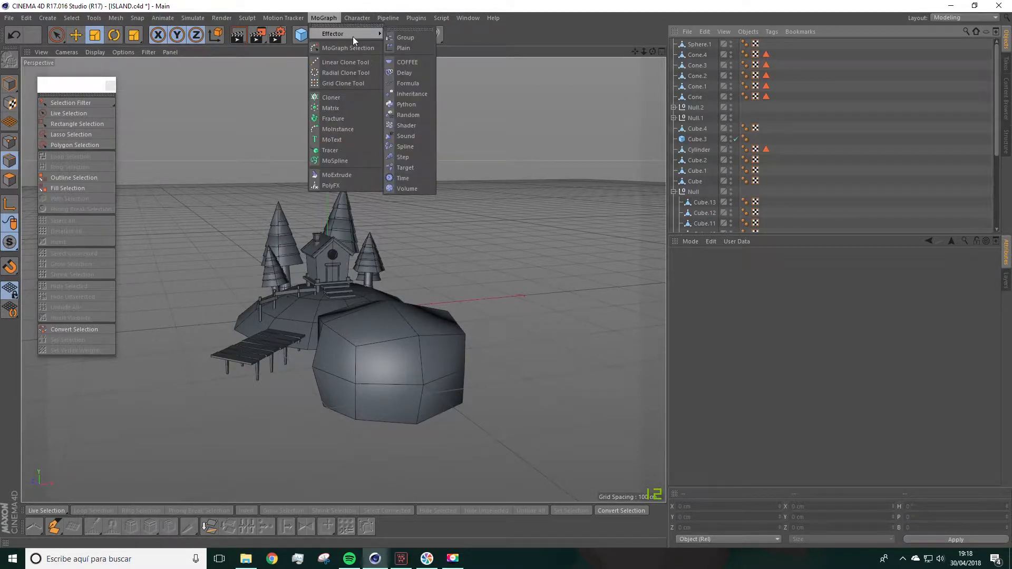
left_click(407, 115)
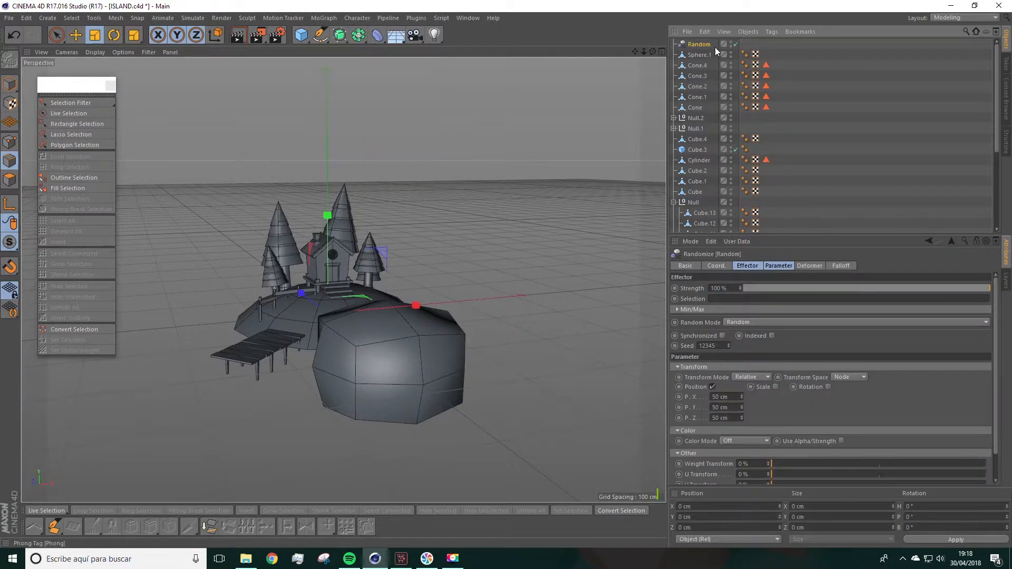
left_click_drag(529, 184, 593, 209, "alt")
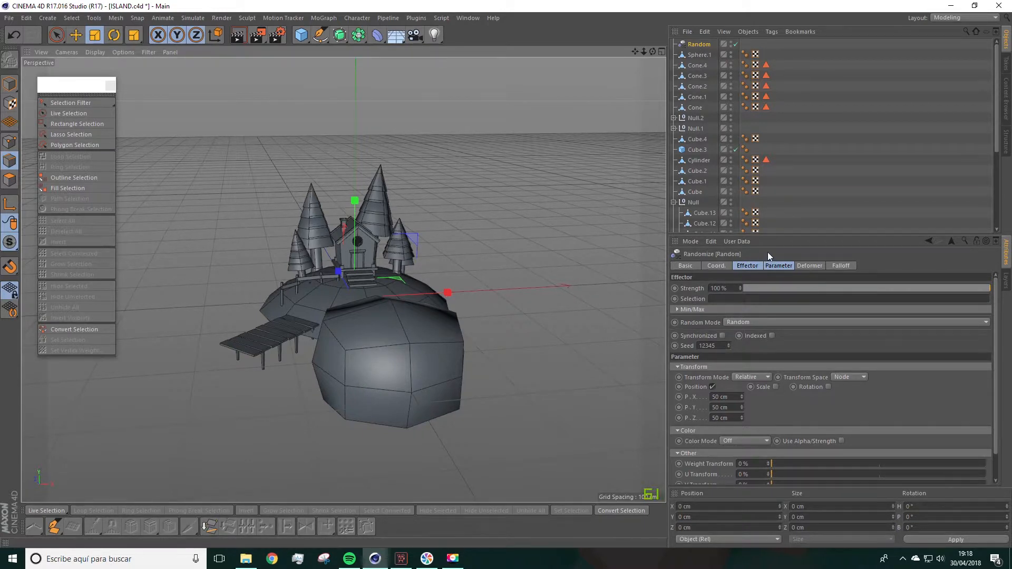
left_click(808, 266)
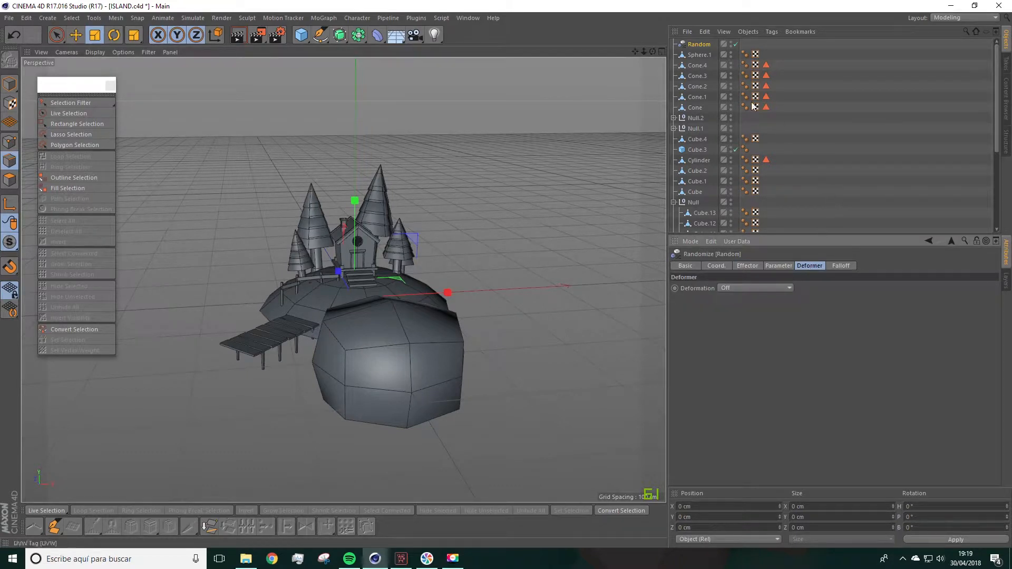
left_click_drag(697, 46, 697, 55)
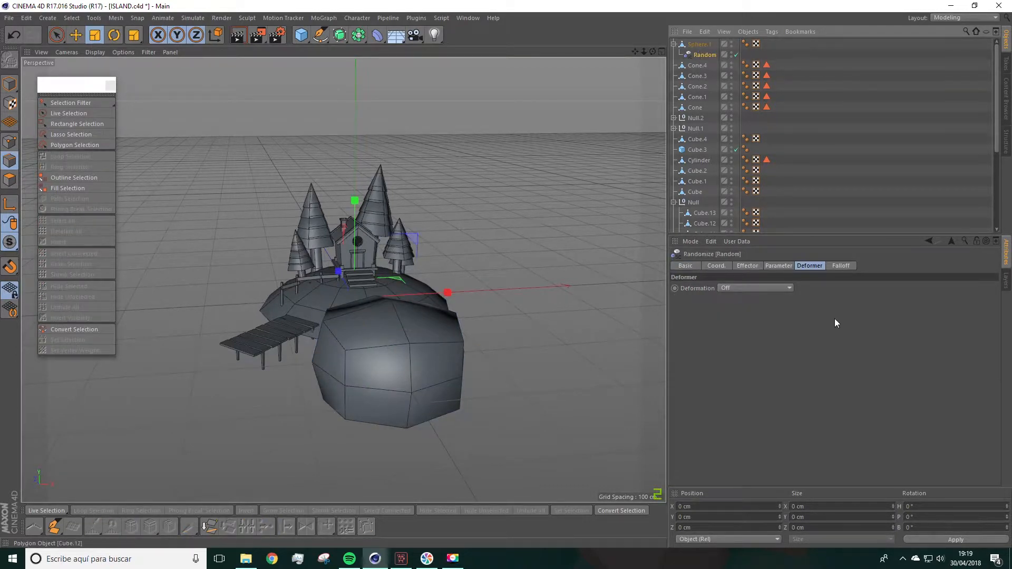
Step: Set the Random effector's deformation to Point and its strength to 21%
left_click(771, 287)
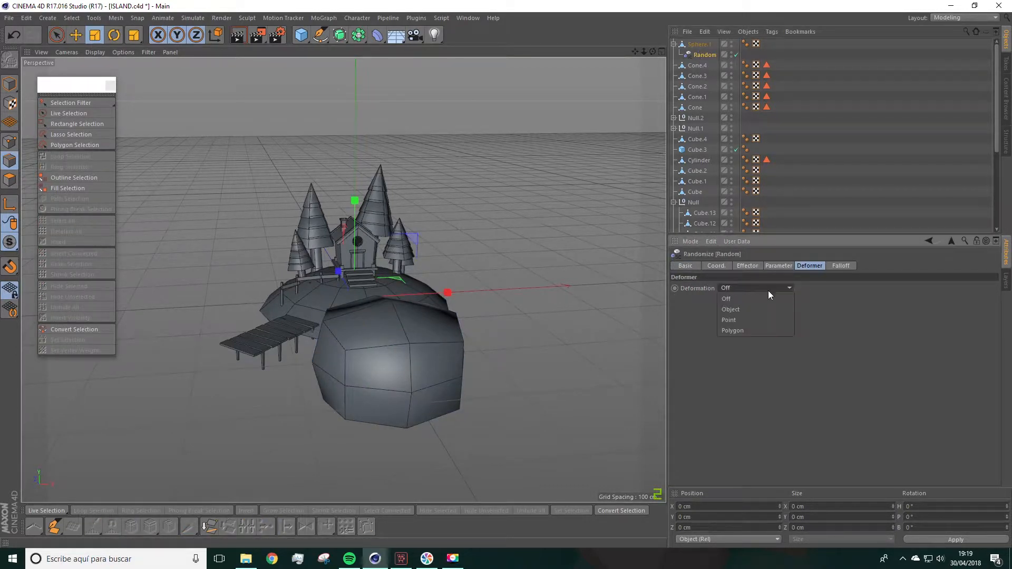
left_click(735, 322)
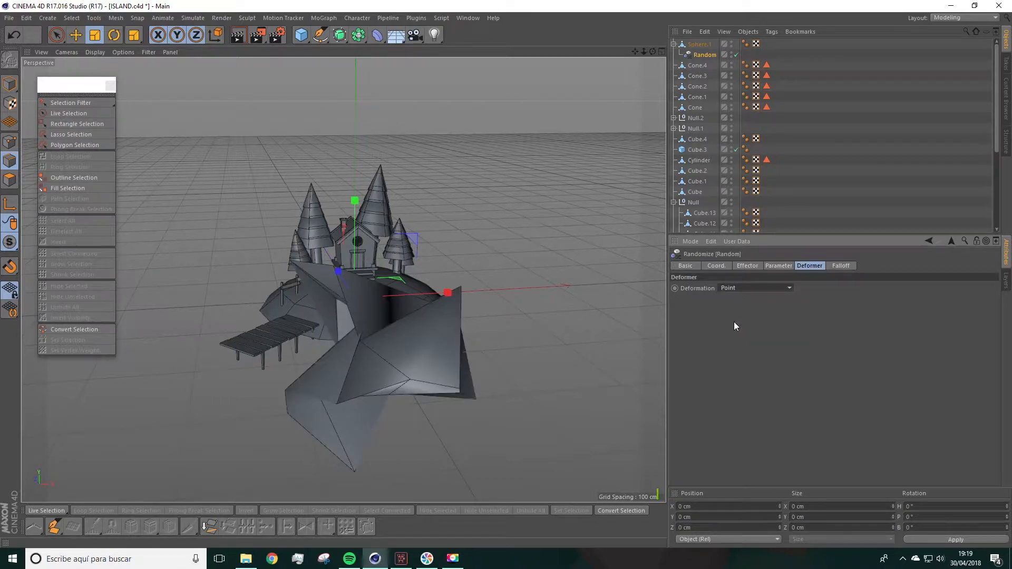
left_click_drag(369, 321, 638, 310, "alt")
left_click(748, 266)
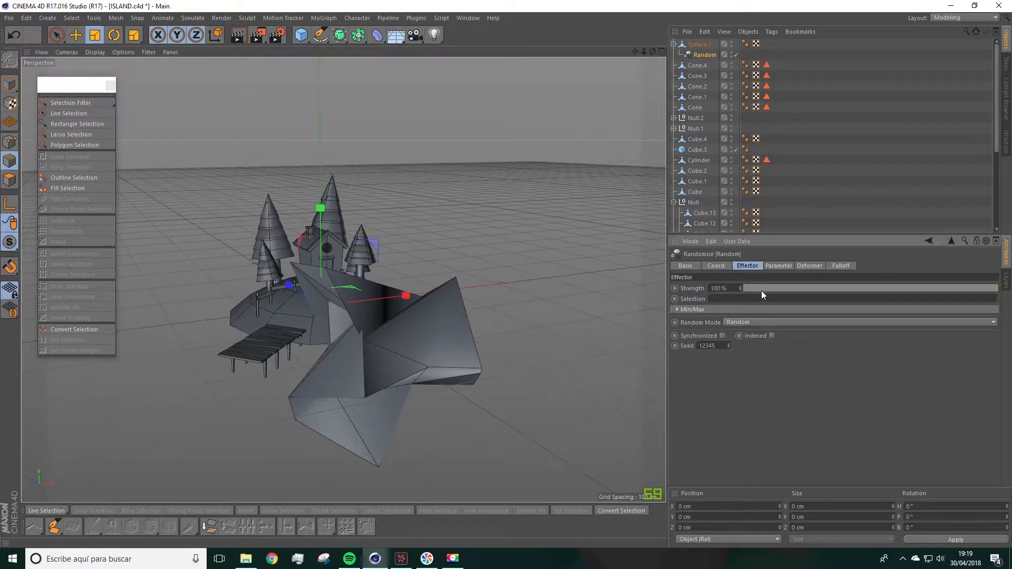
mouse_move(804, 292)
left_mouse_down()
mouse_move(764, 294)
mouse_move(817, 290)
mouse_move(785, 295)
mouse_move(797, 295)
left_mouse_up()
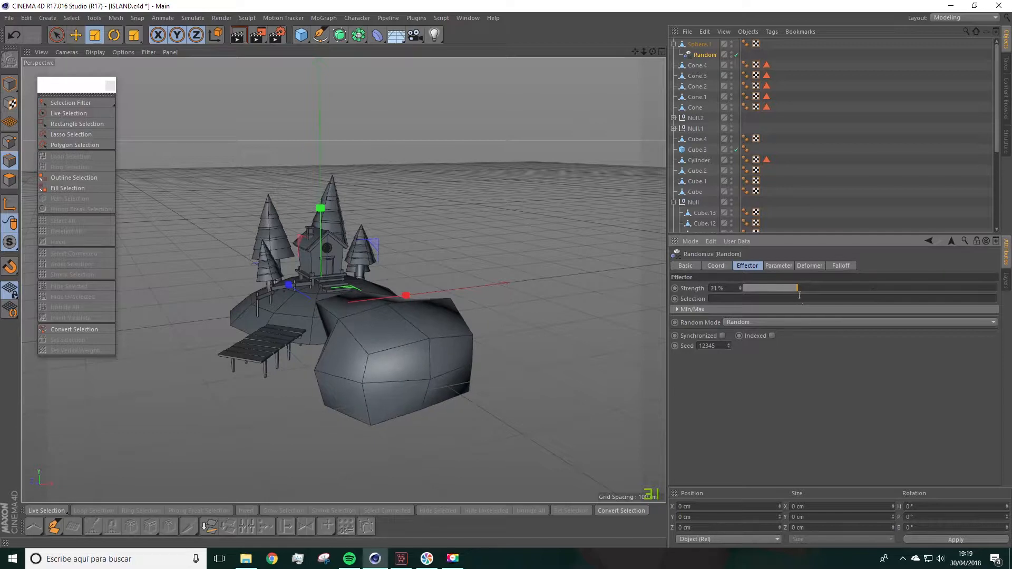
Step: Put the boulder inside a new Subdivision Surface with editor and renderer subdivisions both set to 1
left_click(336, 38)
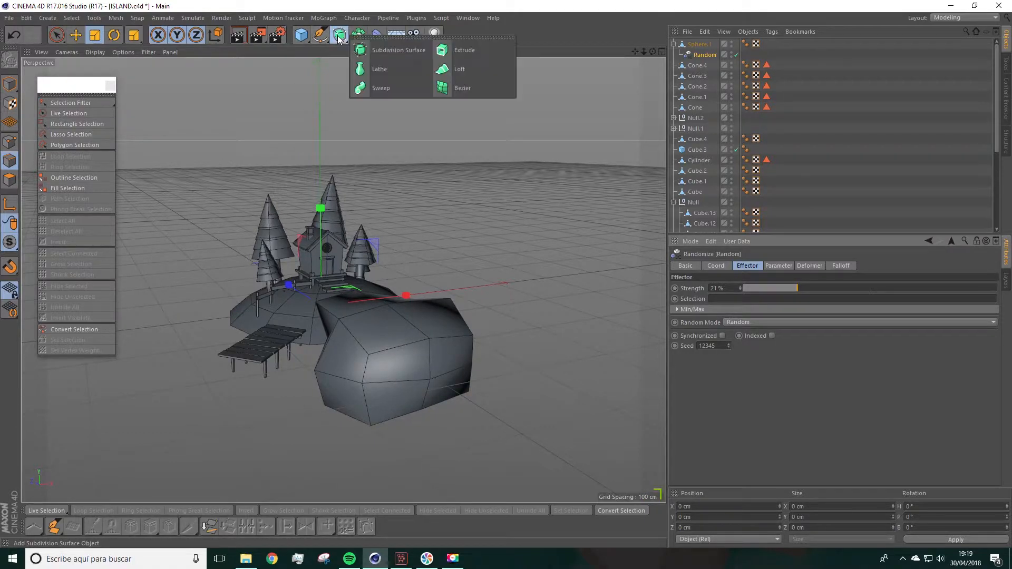
left_click(393, 50)
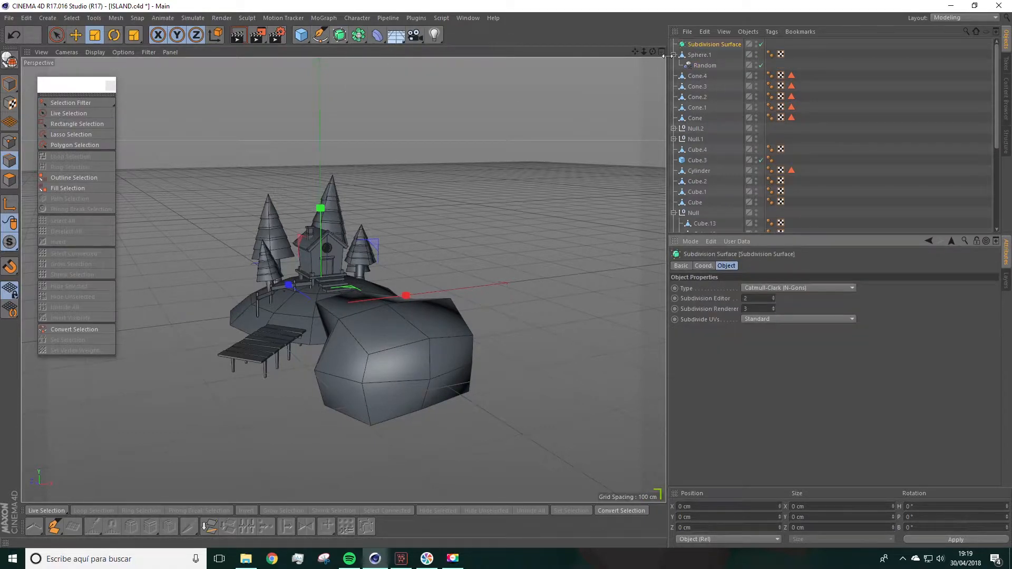
left_click_drag(695, 56, 701, 45)
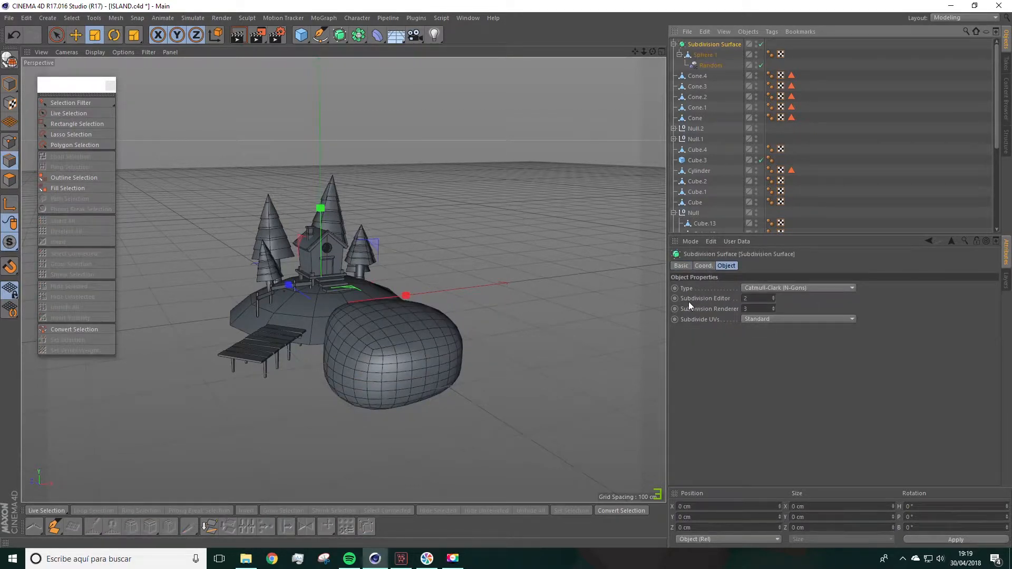
left_click(773, 300)
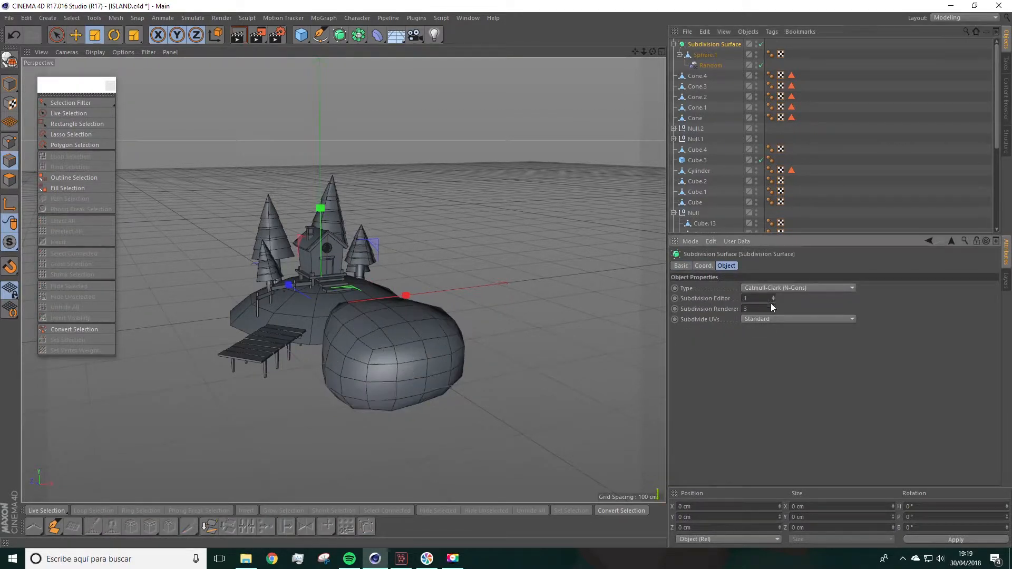
left_click(773, 311)
left_click_drag(559, 348, 511, 348, "alt")
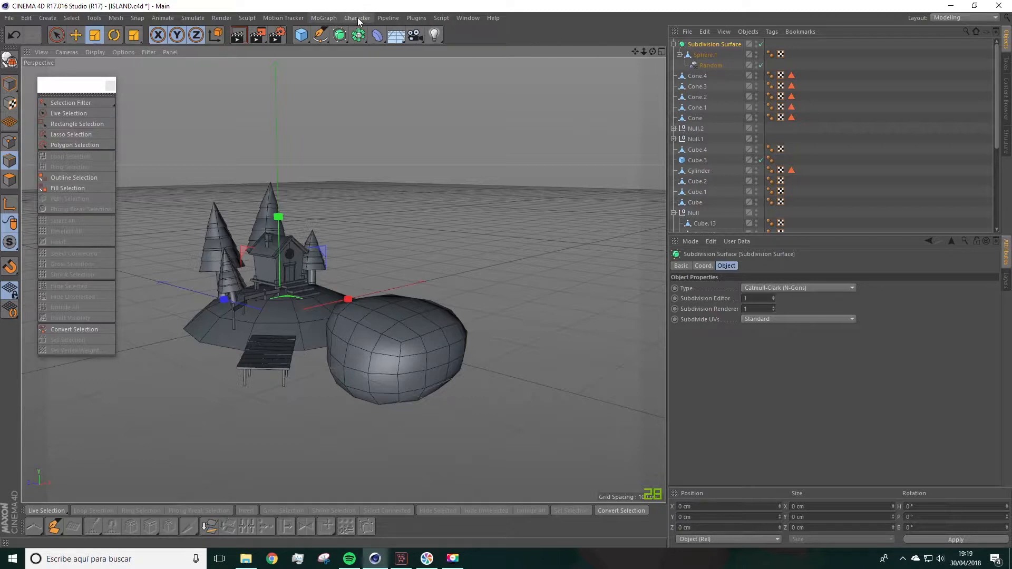
Step: Add a Polygon Reduction deformer as a child of Sphere.1 and set its reduction strength to 58%
left_click(323, 18)
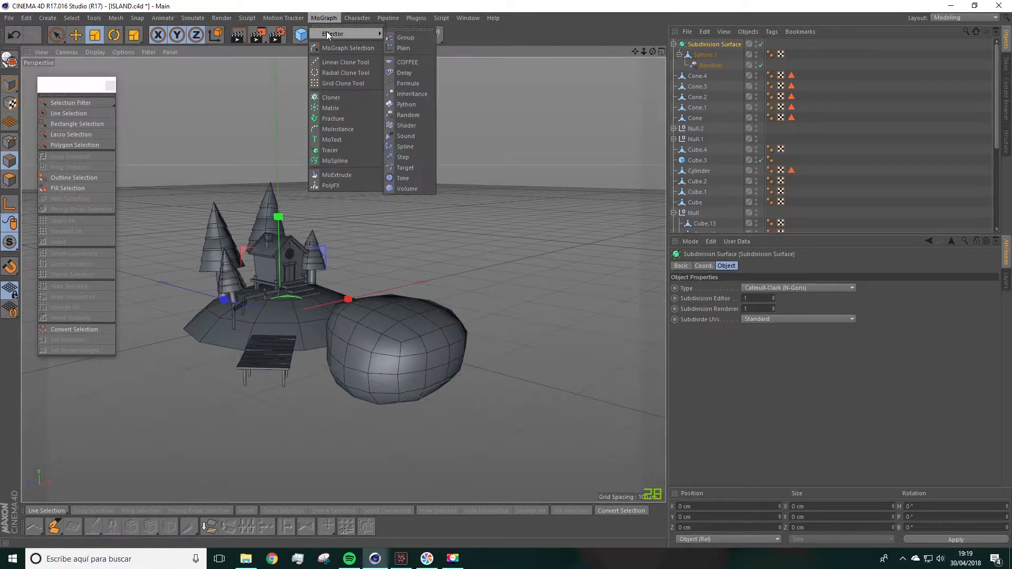
left_click(345, 3)
left_click(377, 37)
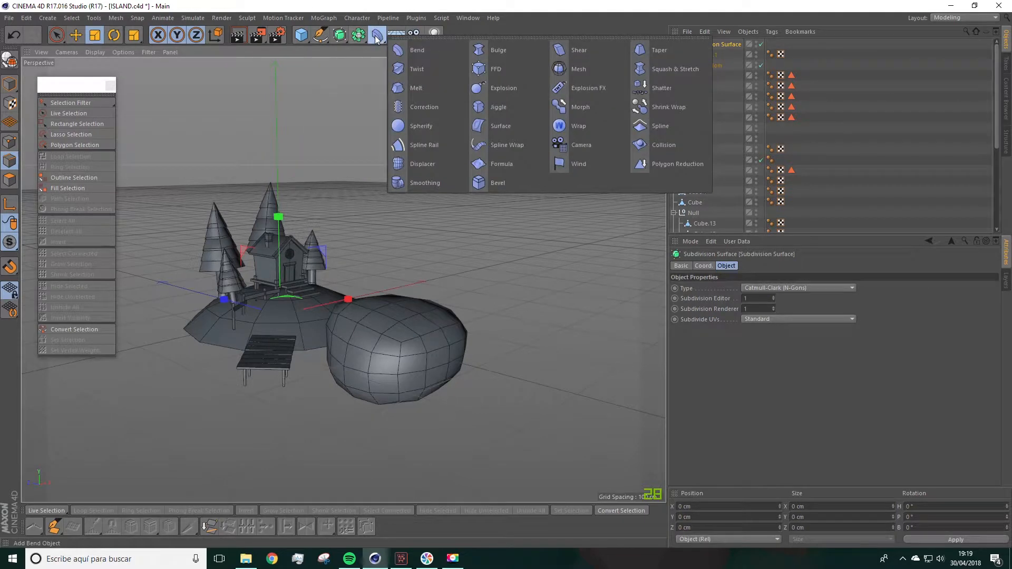
left_click(673, 164)
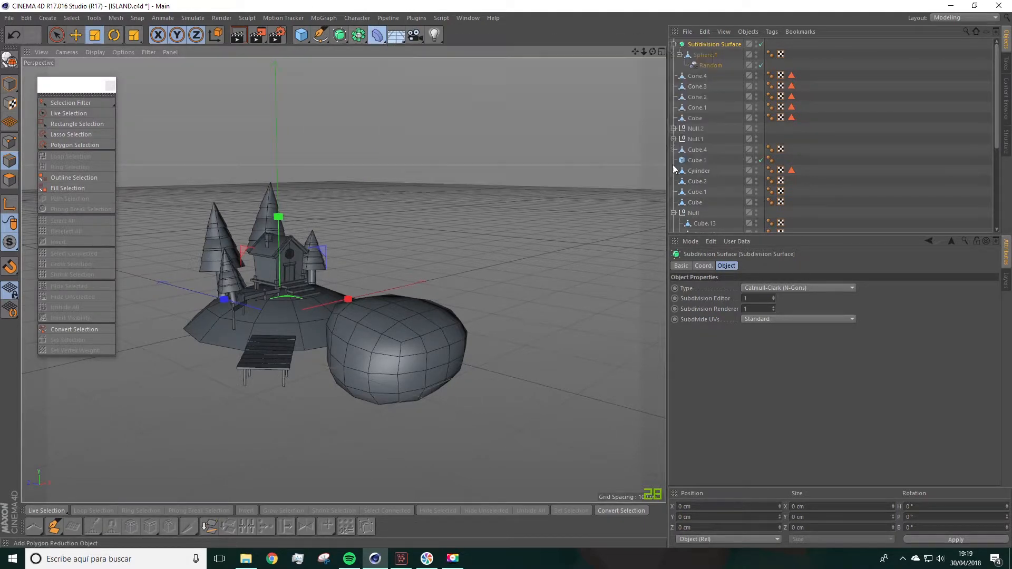
left_click_drag(707, 44, 705, 74)
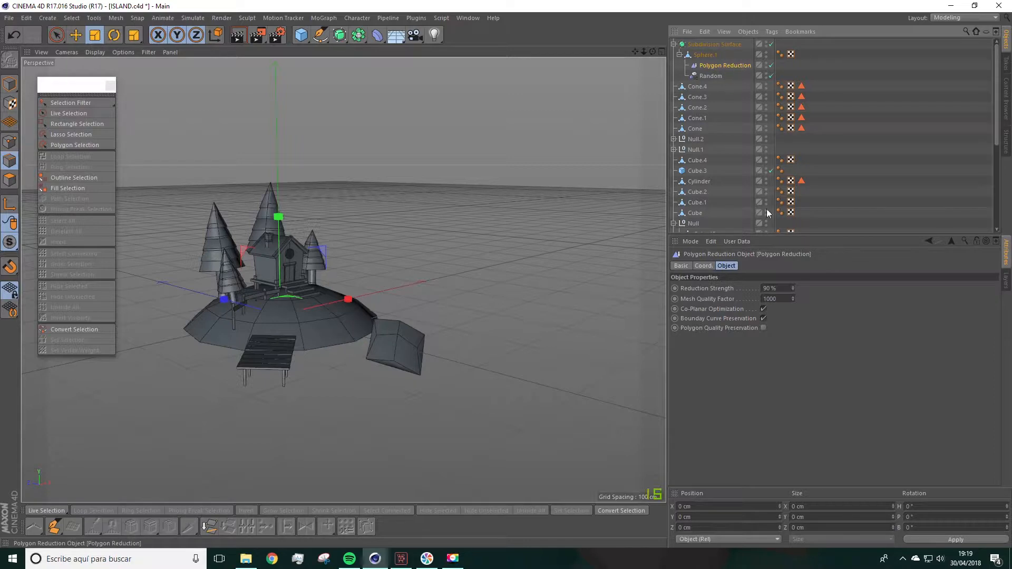
mouse_move(793, 289)
left_mouse_down()
mouse_move(793, 329)
mouse_move(793, 307)
left_mouse_up()
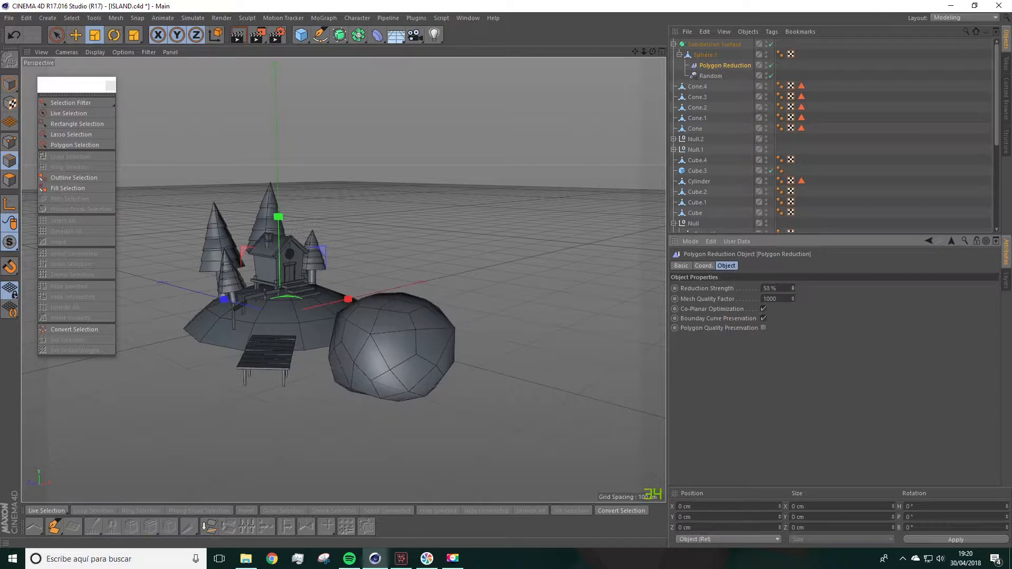
Step: Check the Random and Polygon Reduction settings, then select the parent Subdivision Surface
left_click(707, 77)
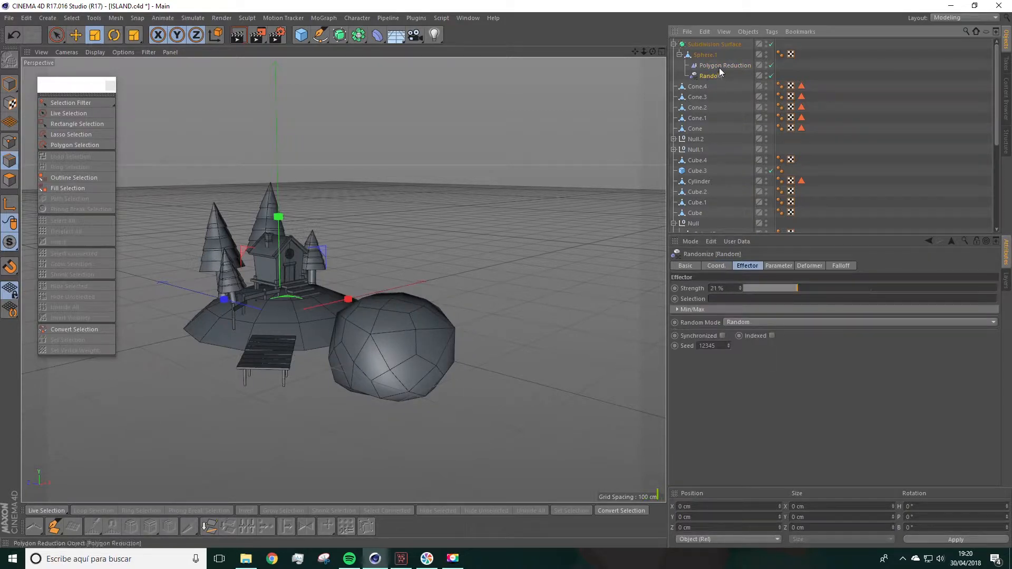
left_click(719, 67)
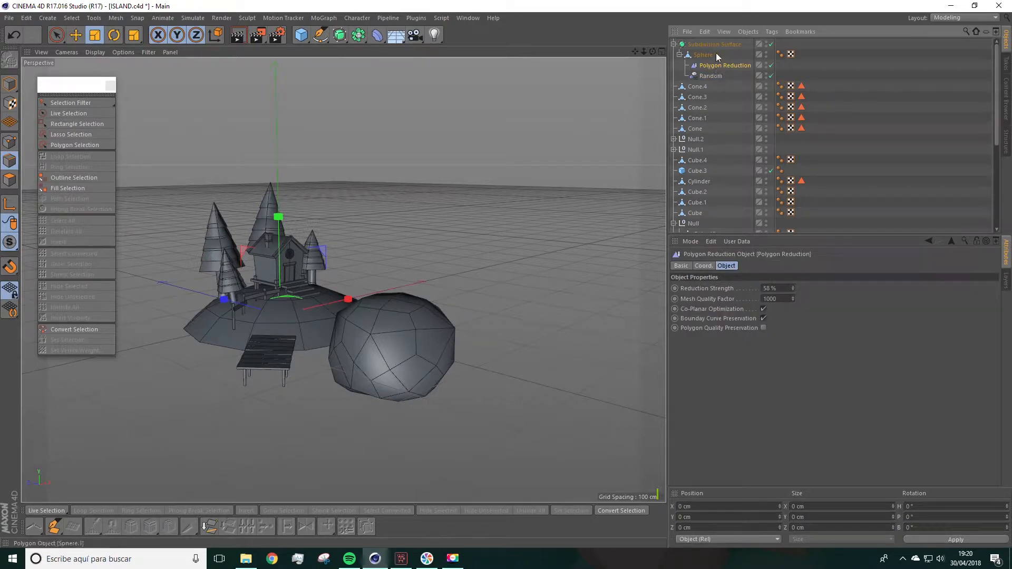
left_click(714, 45)
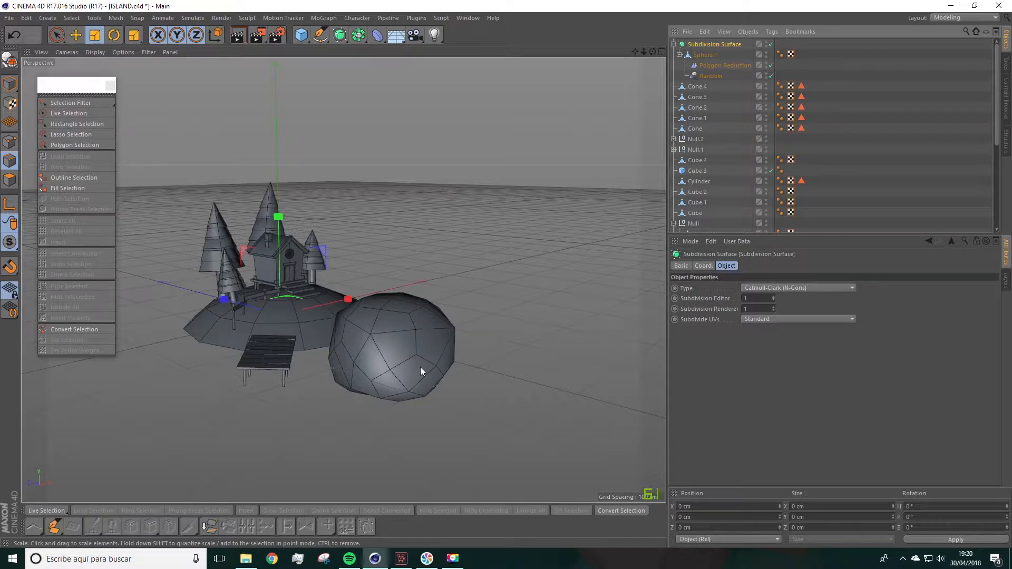
Step: Set the reduction strength of the Polygon Reduction deformer under Sphere.1 to 60%
left_click_drag(509, 238, 439, 285, "alt")
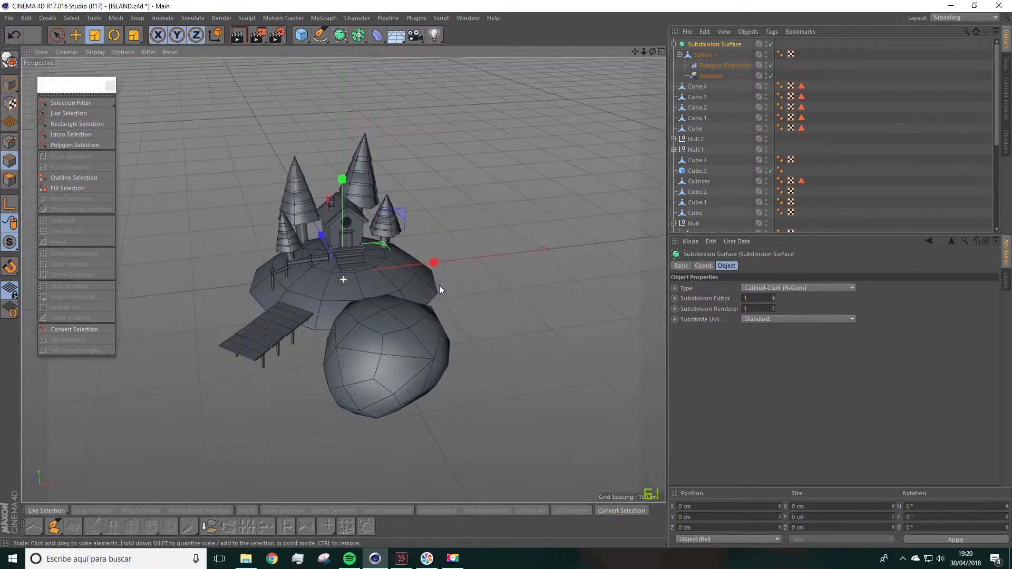
left_click(716, 65)
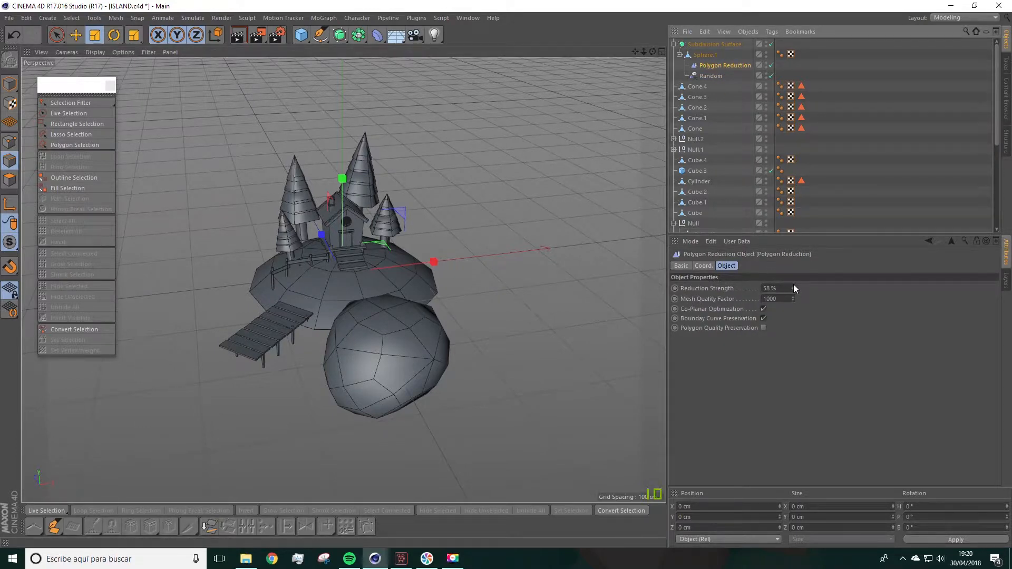
left_click_drag(793, 284, 794, 286)
left_click_drag(551, 326, 562, 289, "alt")
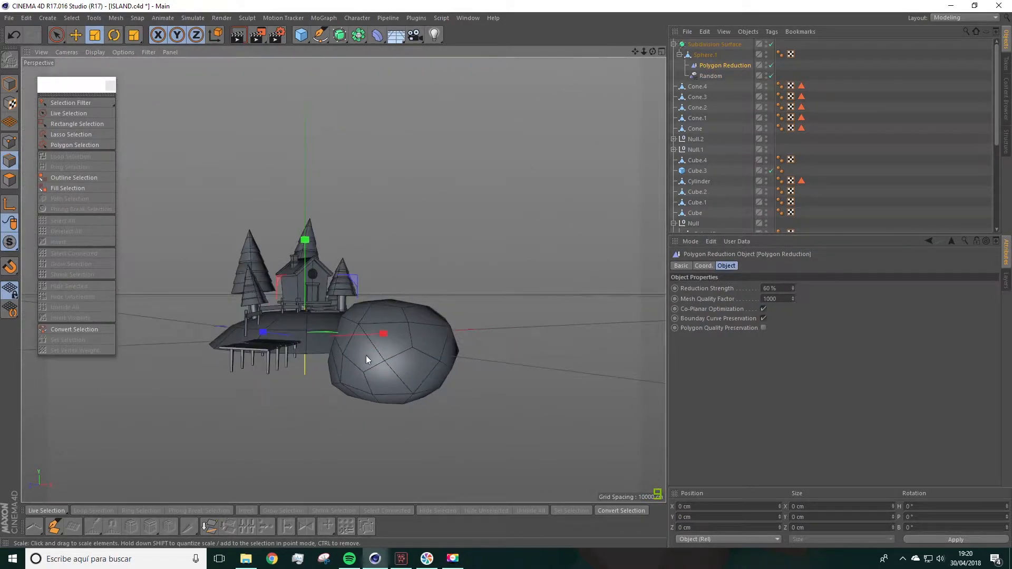
Step: Set the Random effector's strength to 47% and change its seed to 12387 to vary the rock's shape
left_click(712, 76)
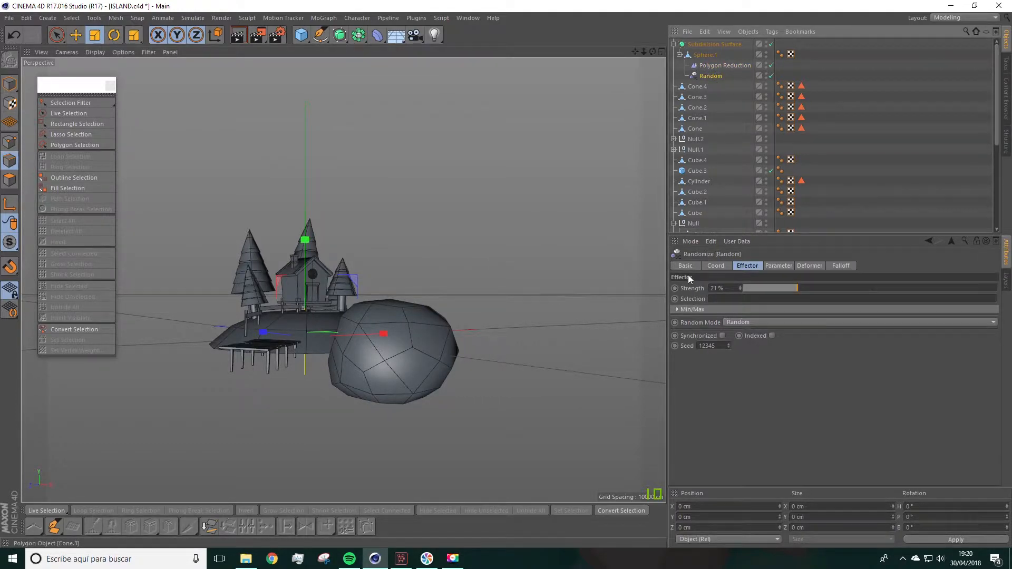
left_click_drag(787, 290, 868, 297)
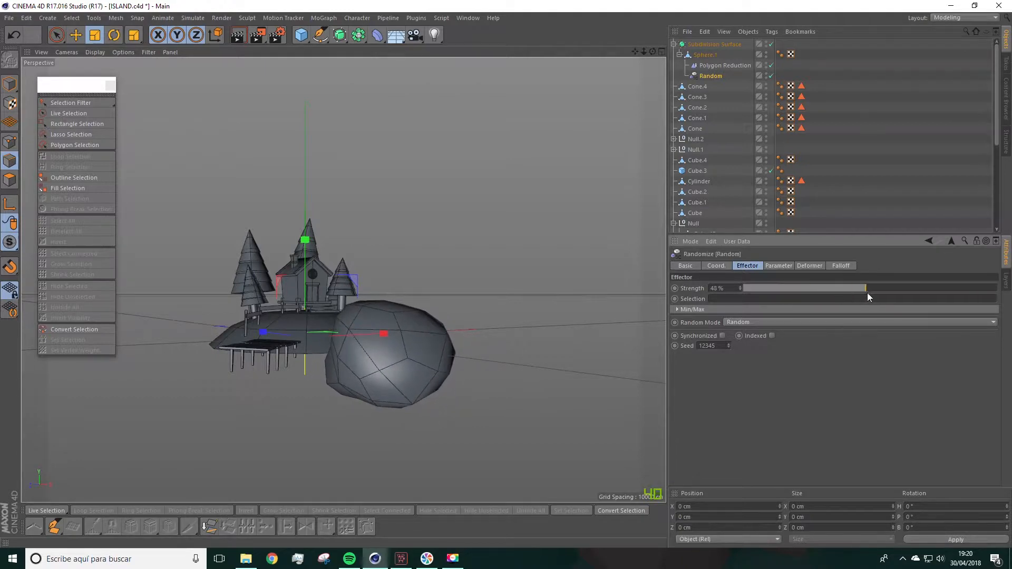
left_click_drag(728, 348, 728, 344)
left_click(728, 344)
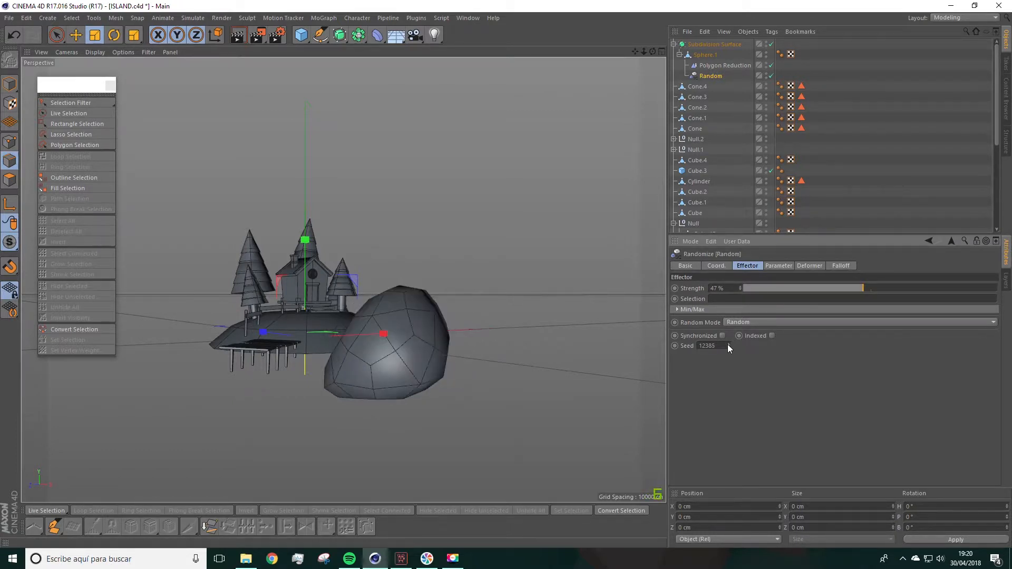
left_click(728, 344)
left_click(728, 344)
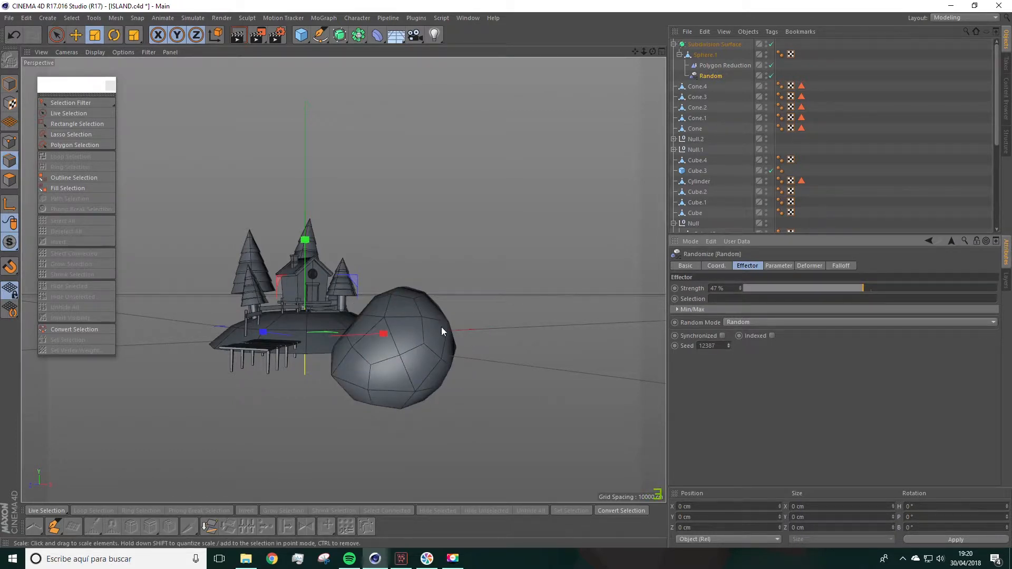
left_click_drag(529, 185, 413, 316, "alt")
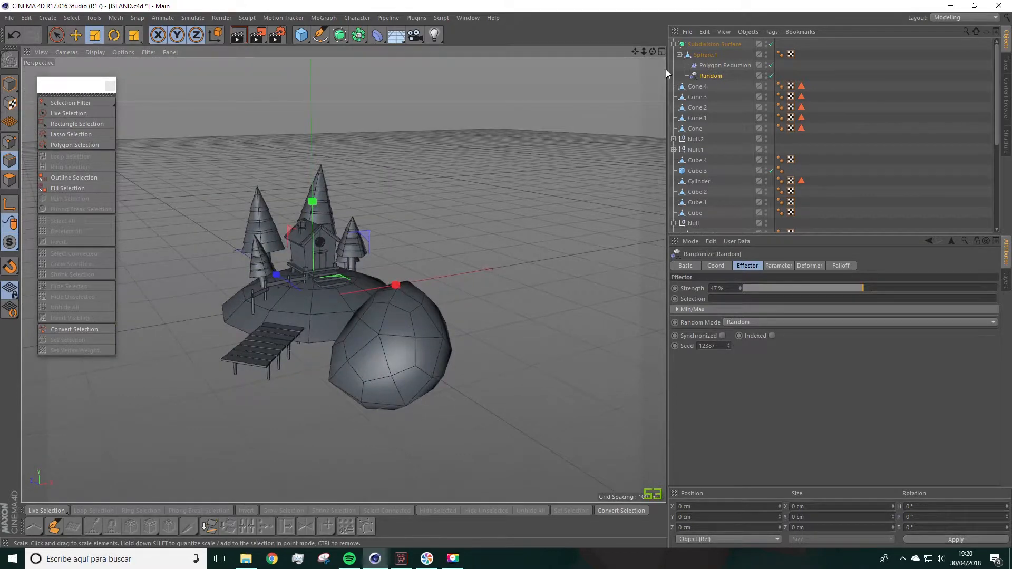
Step: Set the Polygon Reduction strength to 86% and inspect the rock from several angles
left_click(711, 65)
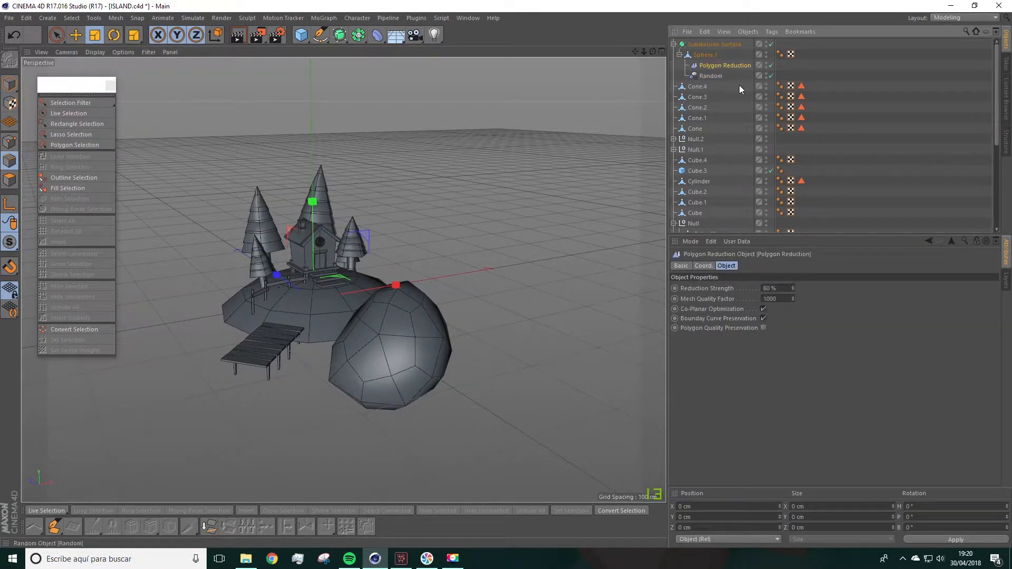
left_click_drag(793, 288, 793, 273)
left_click_drag(488, 328, 449, 388, "alt")
left_click_drag(323, 327, 279, 275, "alt")
left_click_drag(375, 262, 390, 213, "alt")
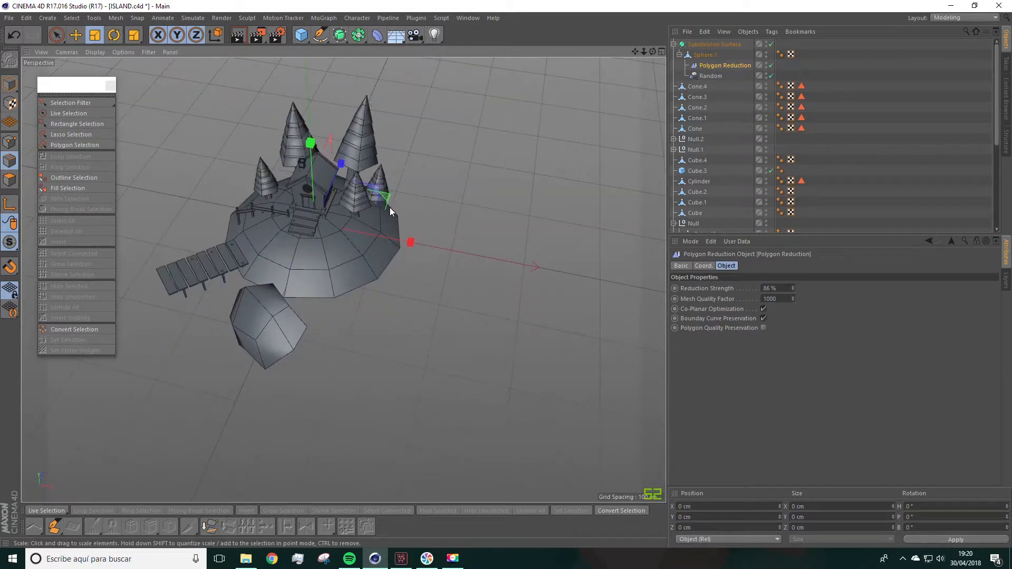
left_click_drag(336, 241, 238, 213, "alt")
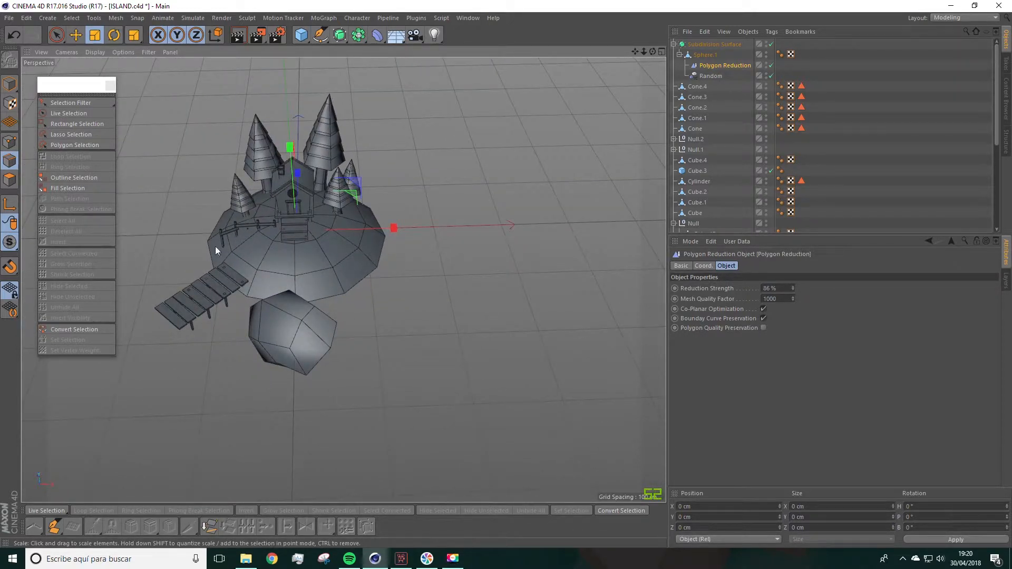
left_click_drag(373, 320, 529, 347, "alt")
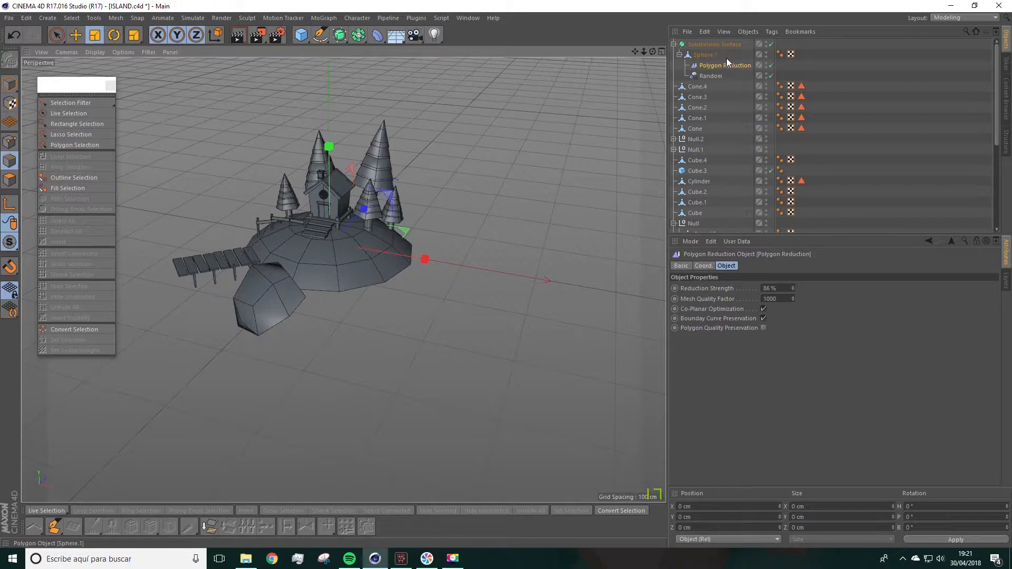
Step: Set the phong angle of Sphere.1's Phong tag to 0° so the rock's facets are shaded flat
left_click(780, 54)
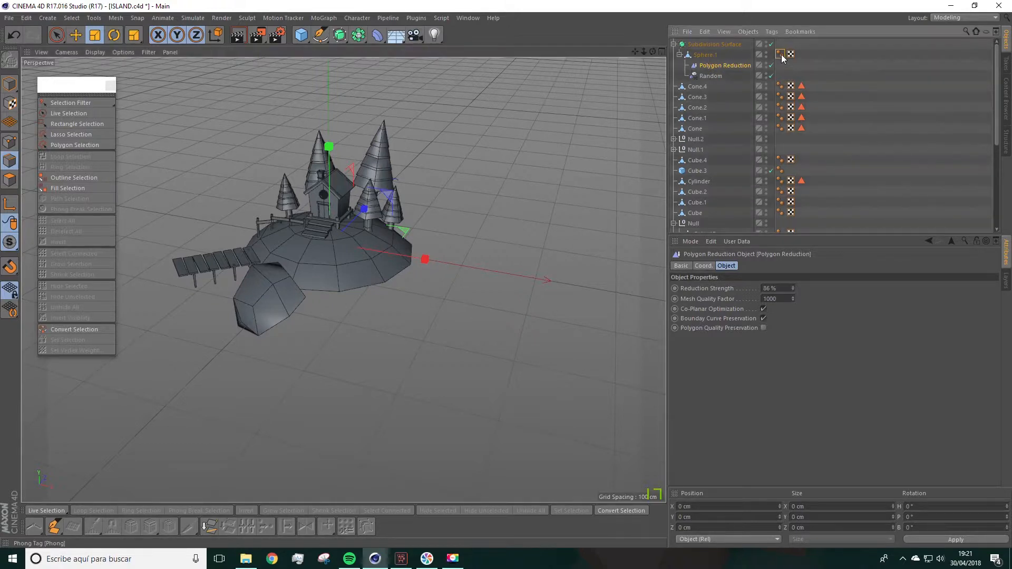
left_click(741, 298)
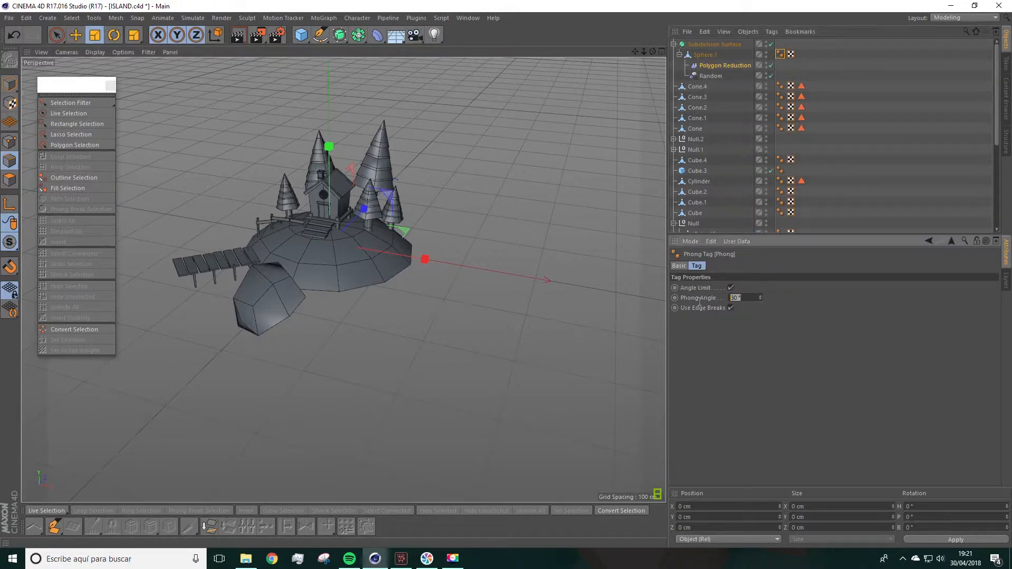
type("0")
key("Return")
scroll(271, 311, "up", 3)
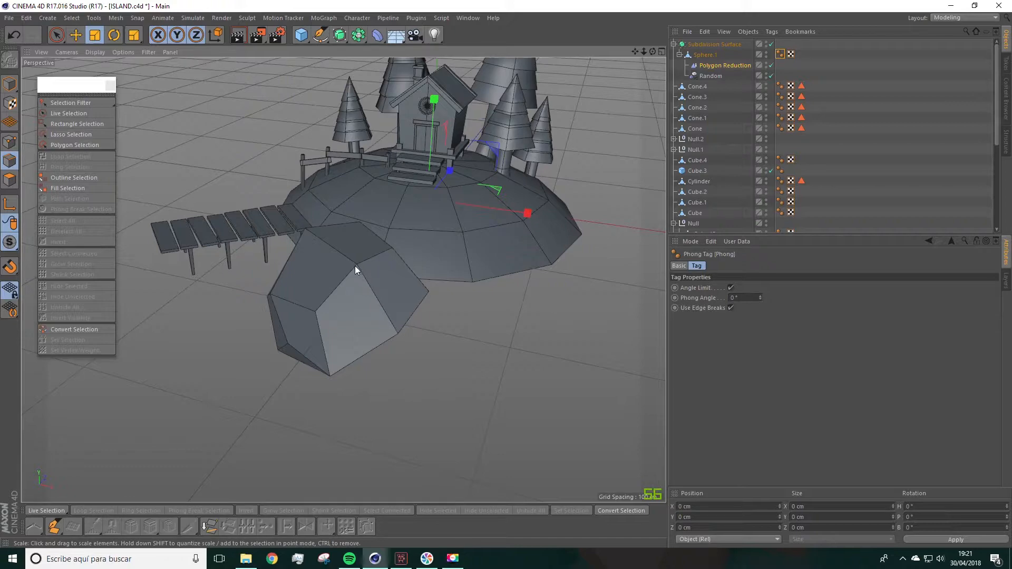
left_click_drag(321, 282, 338, 276, "alt")
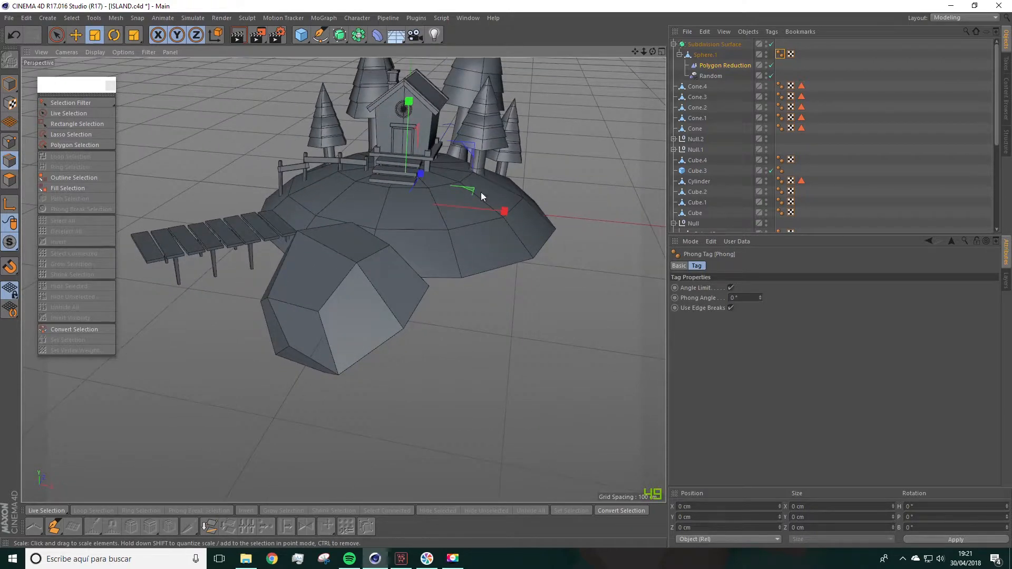
scroll(603, 137, "down", 2)
Step: Move only the axis of the rock's Subdivision Surface from the island onto the rock
left_click(707, 45)
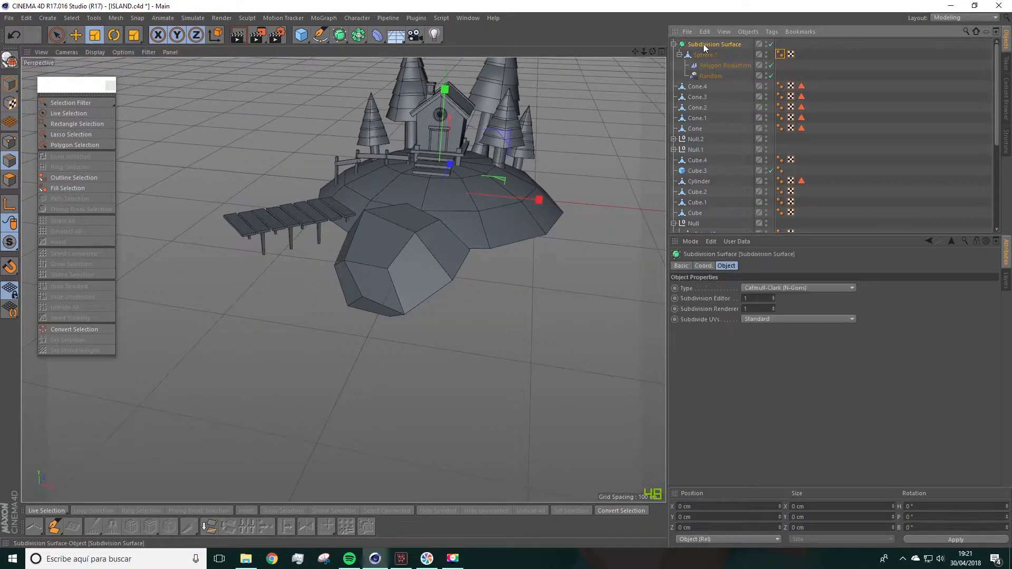
left_click_drag(533, 166, 271, 147, "alt")
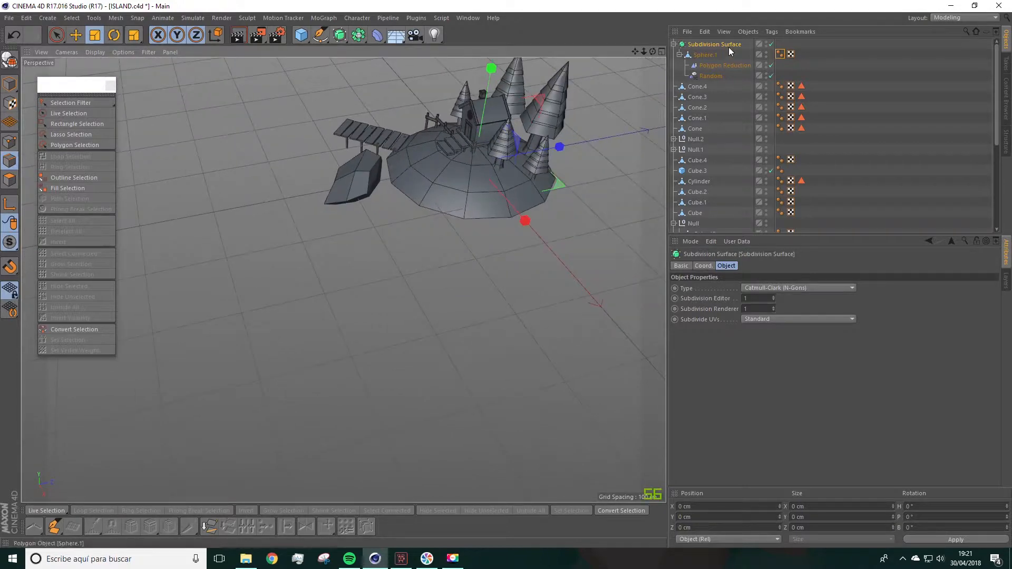
left_click(12, 210)
left_click(76, 35)
mouse_move(527, 152)
left_mouse_down()
mouse_move(442, 182)
mouse_move(561, 147)
mouse_move(528, 164)
left_mouse_up()
left_click(12, 209)
left_click_drag(464, 174, 465, 220, "alt")
Step: Tilt the rock's Subdivision Surface with Rotate and scale it down
left_click(109, 39)
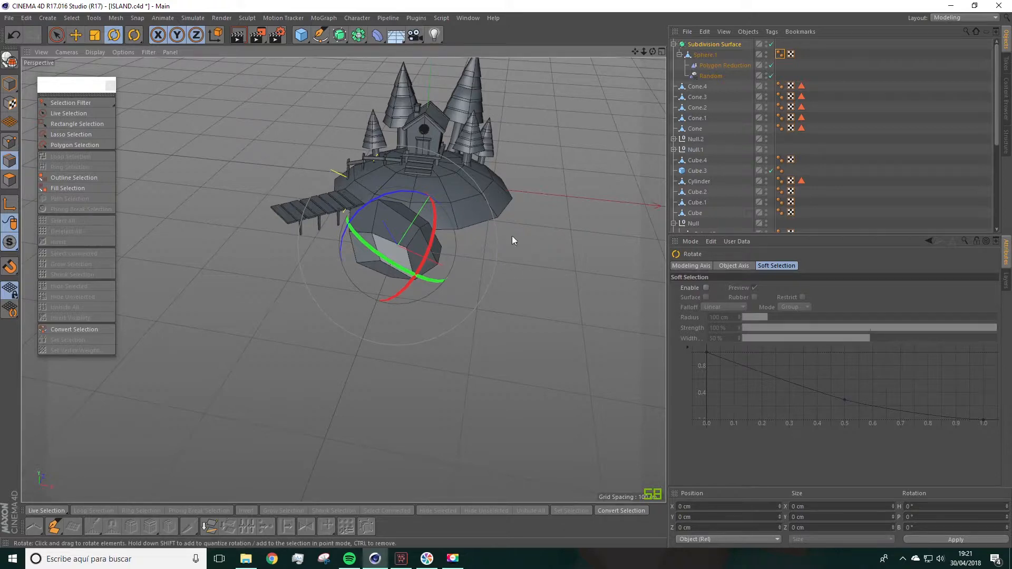
left_click_drag(414, 235, 391, 223, "alt")
left_click(94, 37)
left_click_drag(506, 258, 513, 273)
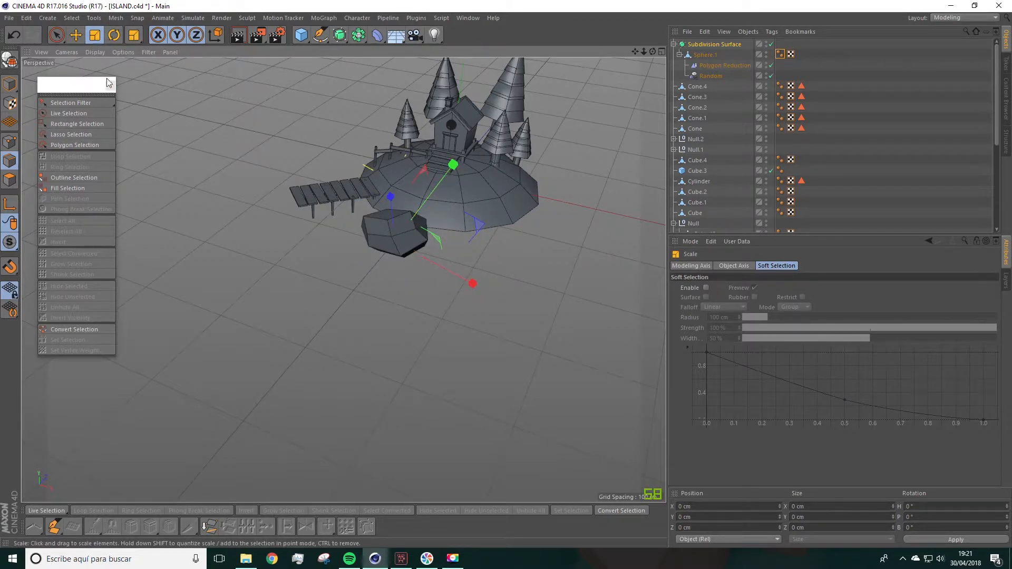
Step: Move the rock's Subdivision Surface across to the island's front slope, below the house
key("e")
left_click_drag(445, 172, 438, 178)
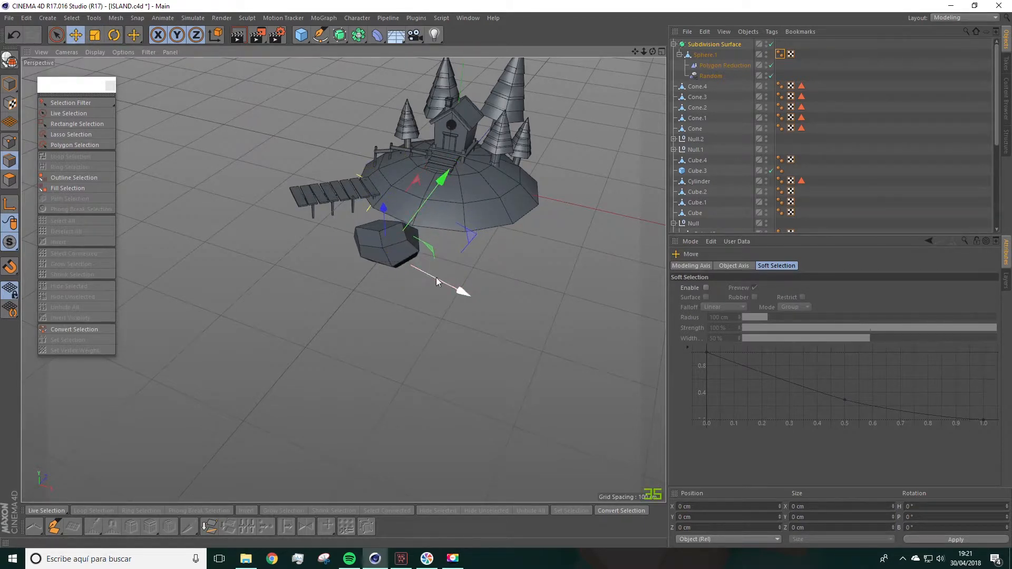
left_click_drag(463, 287, 505, 319)
left_click_drag(453, 245, 538, 105)
left_click_drag(494, 186, 496, 156, "alt")
scroll(478, 166, "up", 4)
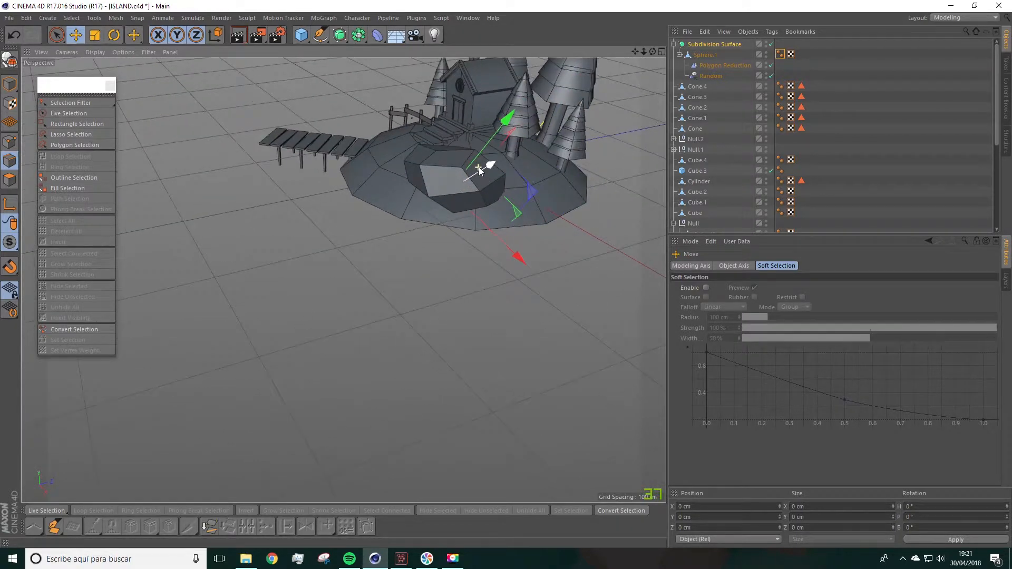
Step: Select Sphere.1 in Model mode and scale it down to about 99 × 75 × 99 cm
left_click(702, 56)
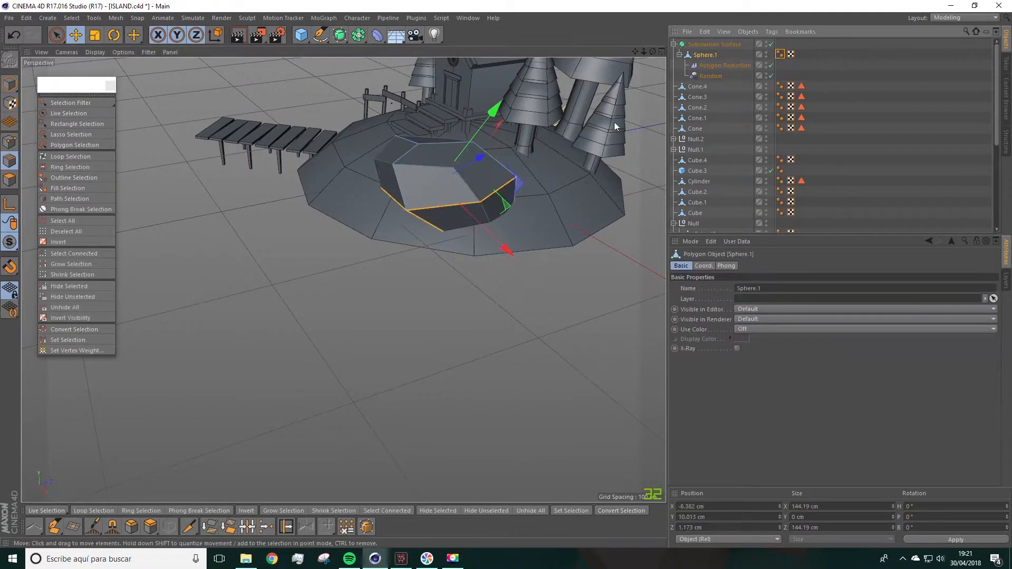
left_click_drag(632, 103, 520, 147, "alt")
left_click(16, 85)
left_click_drag(386, 359, 280, 412)
left_click(95, 35)
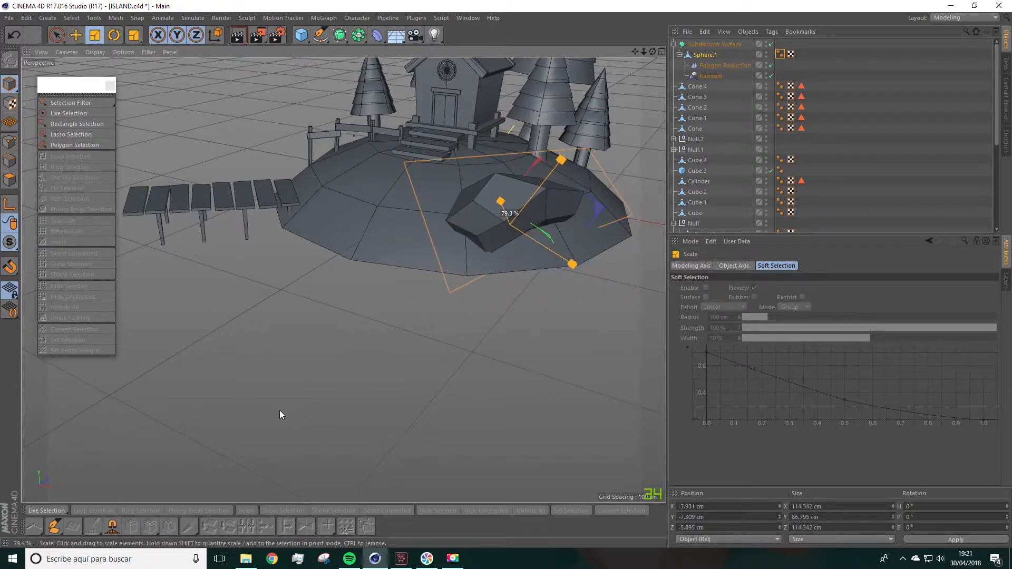
left_click_drag(355, 357, 272, 372)
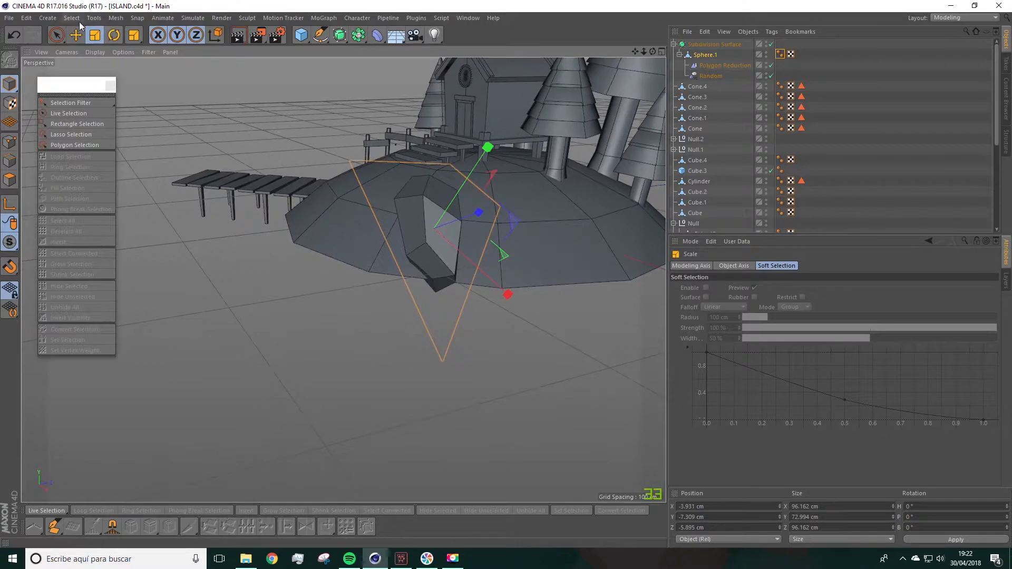
left_click(75, 35)
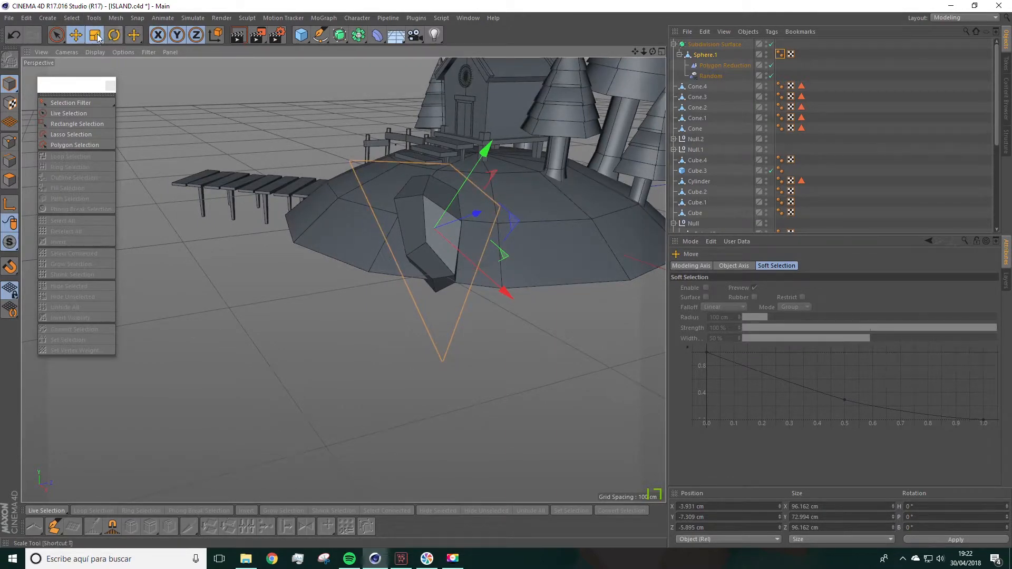
key("t")
left_click_drag(265, 372, 260, 354)
Step: Move Sphere.1 down into the island's front slope, to about X -22 cm, Y -20 cm
key("e")
left_click_drag(160, 183, 392, 194, "alt")
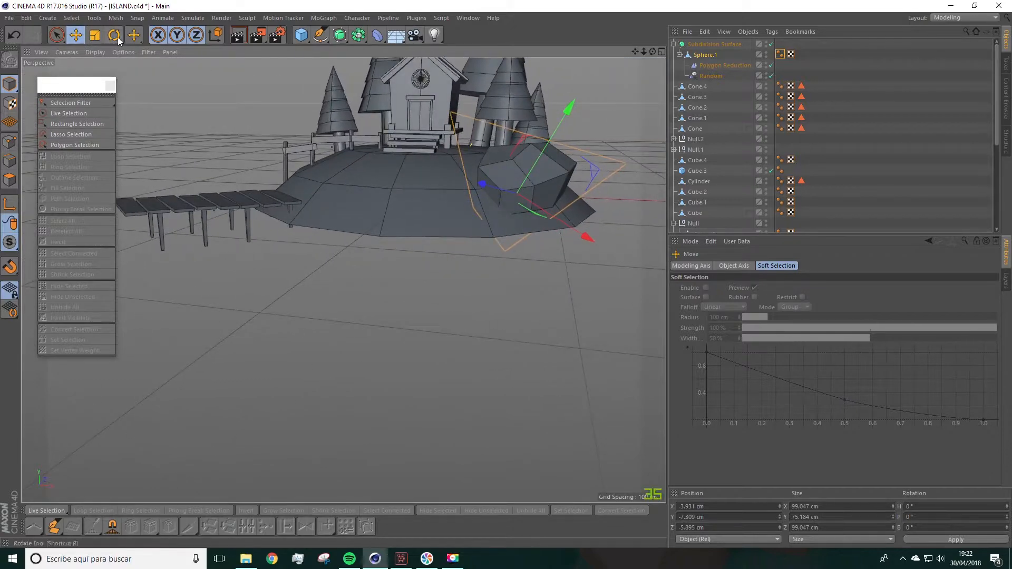
left_click_drag(570, 108, 557, 124)
left_click_drag(579, 254, 327, 175)
Step: Scale Sphere.1 down to about 71 × 54 × 71 cm and rotate it to about H -20.6°, P 7.6°, B -15.7°
left_click(96, 40)
left_click_drag(310, 296, 463, 393)
middle_click_drag(488, 252, 601, 414, "alt")
left_click(114, 36)
mouse_move(444, 289)
left_mouse_down()
mouse_move(393, 289)
mouse_move(453, 300)
mouse_move(452, 281)
left_mouse_up()
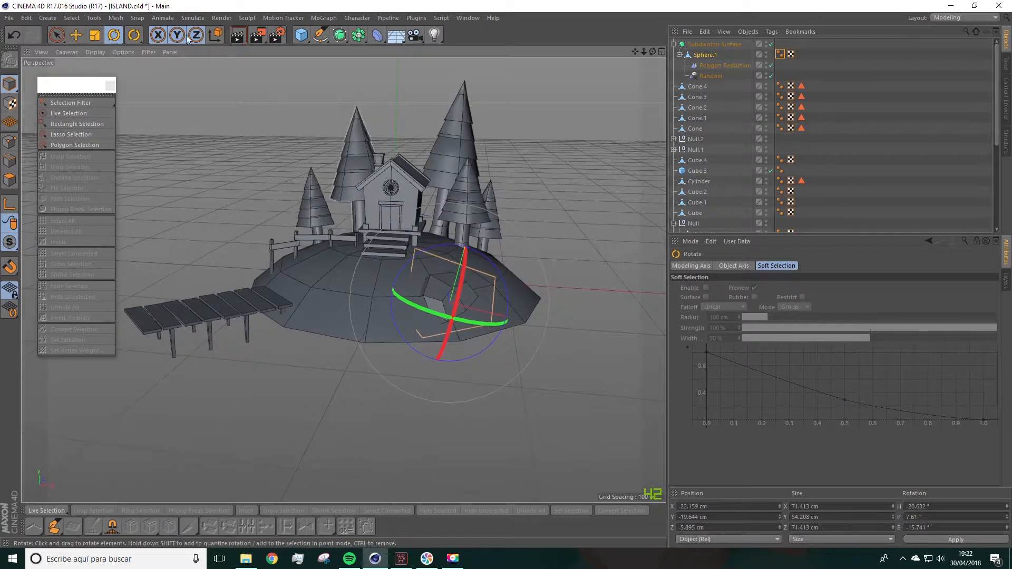
Step: Reposition Sphere.1 on the slope in front of the steps at about X -34 cm, Y -19 cm, Z -1 cm
scroll(460, 288, "up", 3)
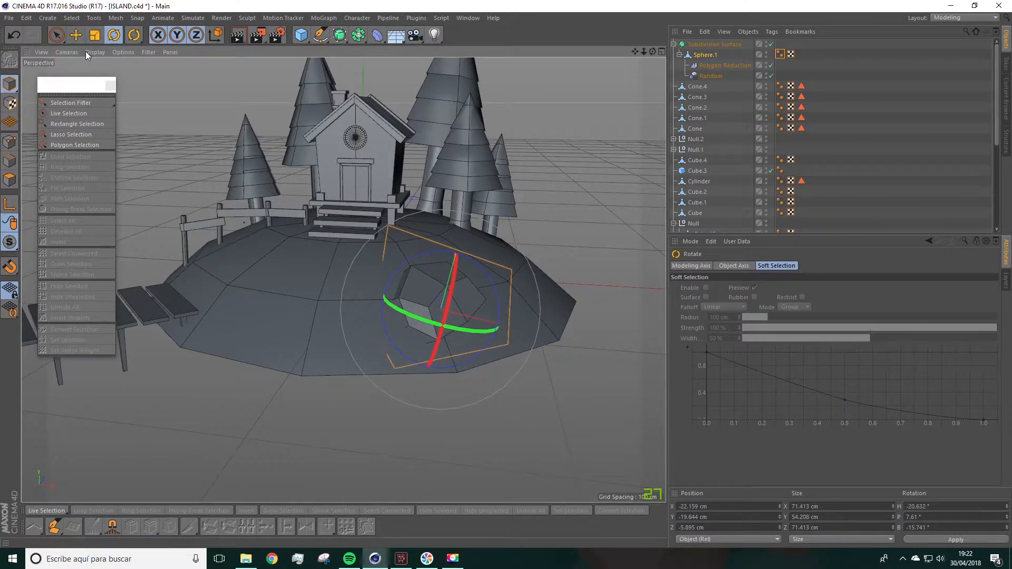
left_click(75, 35)
left_click_drag(460, 231, 475, 208)
left_click_drag(479, 255, 548, 236, "alt")
left_click_drag(593, 295, 575, 288)
Step: Set the Polygon Reduction strength to 75% to give the rock more facets
left_click_drag(570, 295, 429, 340, "alt")
middle_click_drag(568, 296, 514, 282, "alt")
left_click(717, 65)
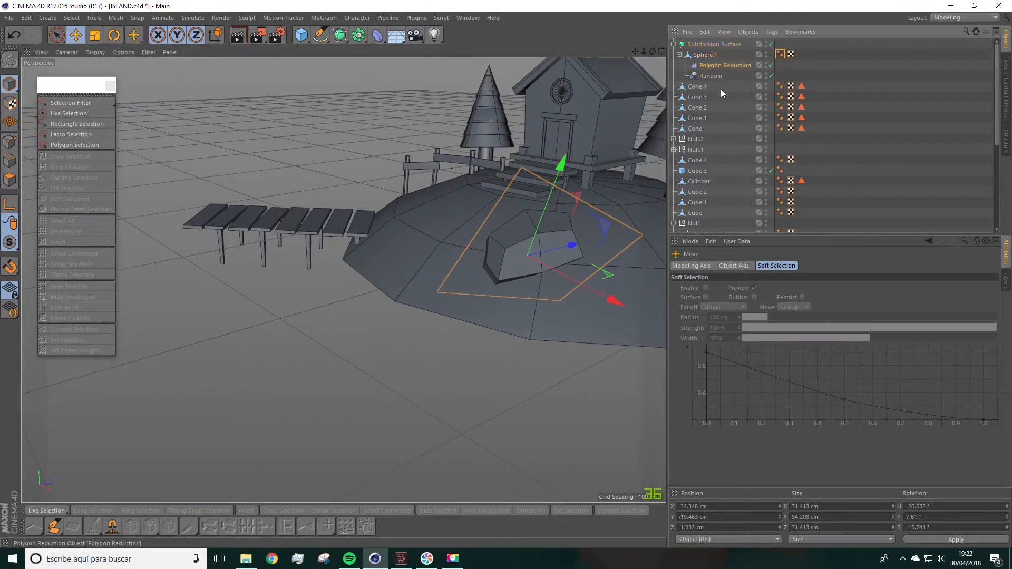
left_click_drag(793, 290, 788, 292)
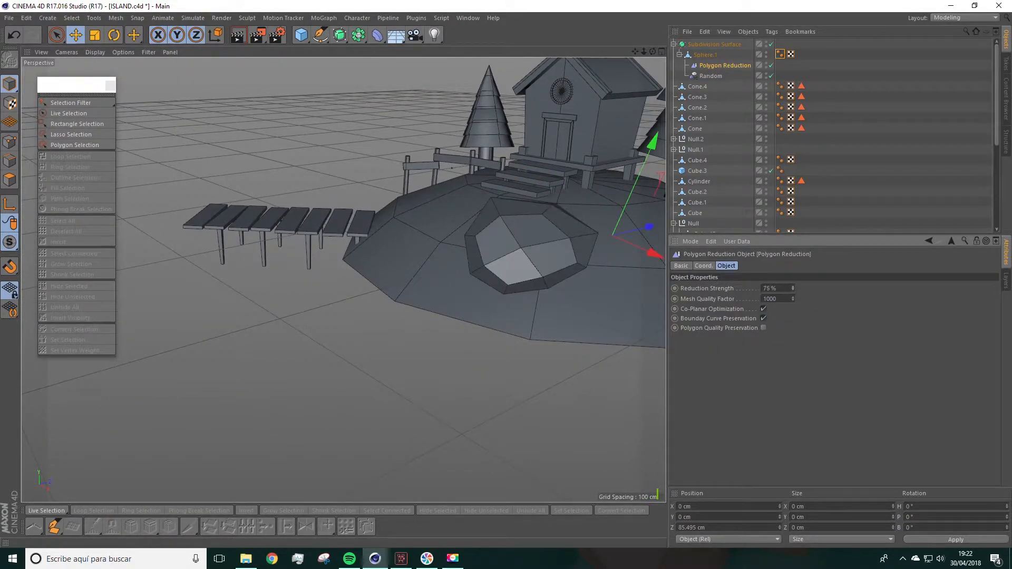
Step: Change the Random effector's seed and rotate the effector to about H 18.9°, P 10.9°, B 19°
left_click(720, 77)
left_click_drag(729, 346, 730, 342)
left_click_drag(469, 209, 432, 211, "alt")
left_click(95, 35)
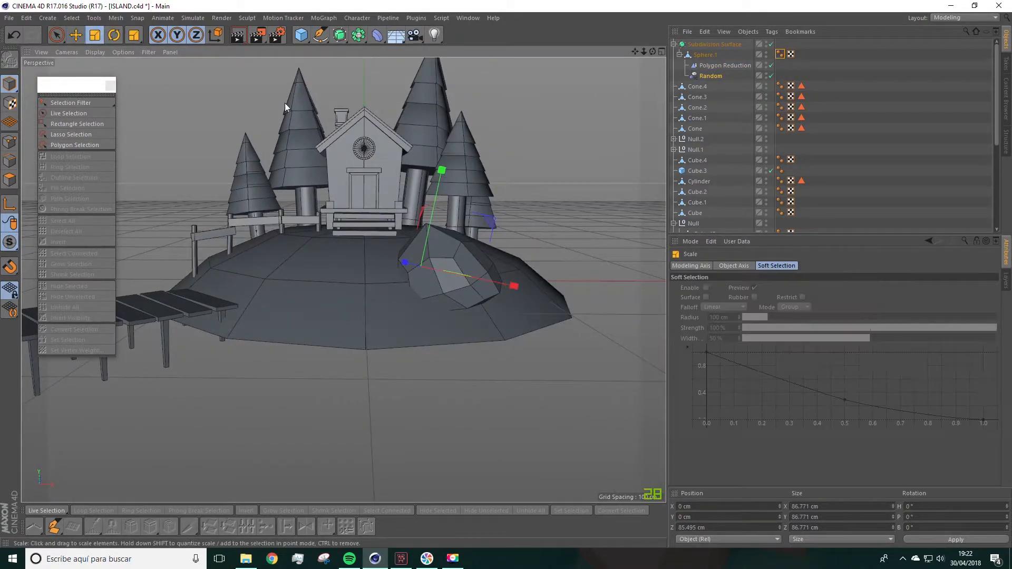
left_click(116, 39)
left_click_drag(459, 213, 502, 240)
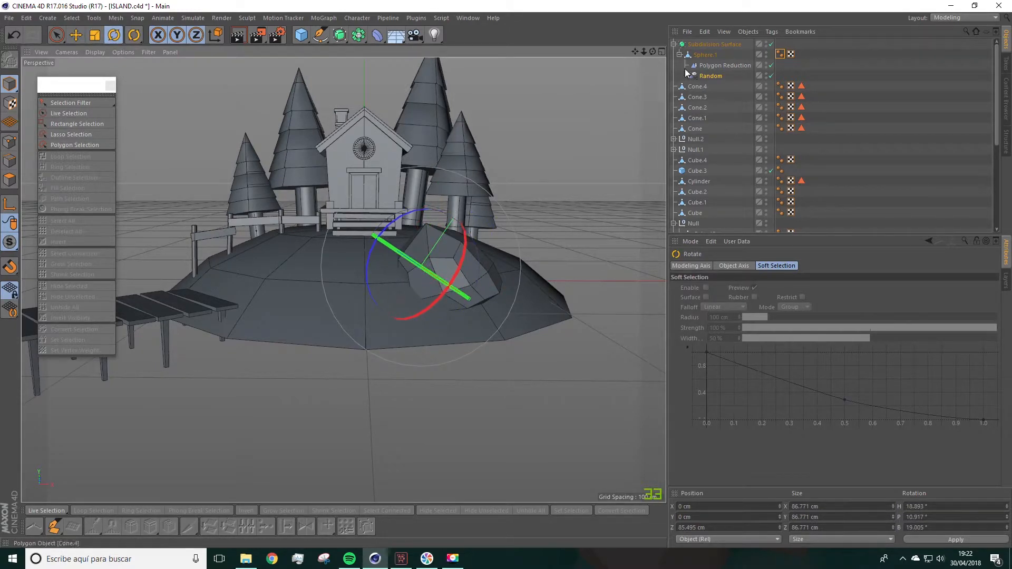
Step: Adjust the Subdivision Surface's placement on the island's front slope, then select it together with all its children
left_click(712, 44)
left_click_drag(510, 244, 343, 285)
key("e")
left_click_drag(542, 264, 599, 302)
left_click_drag(546, 206, 537, 298)
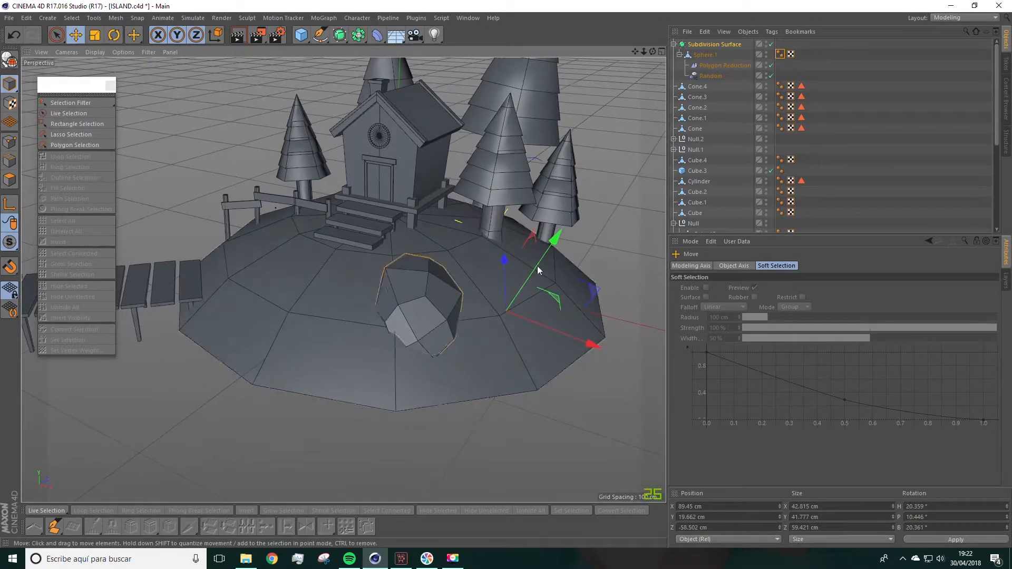
left_click(712, 50)
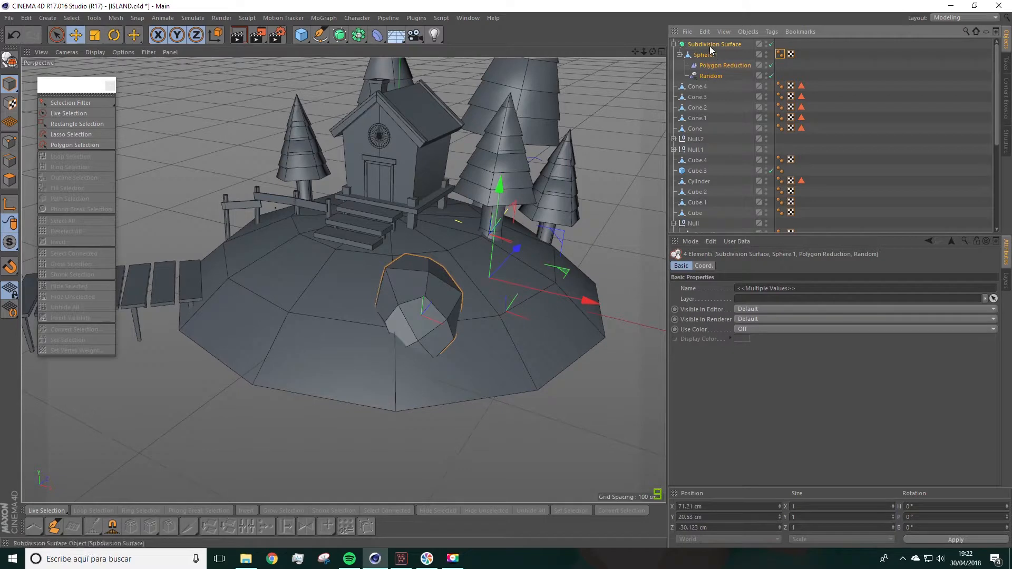
Step: Group the rock's objects under a null and duplicate the group onto the front slope at about X 115 cm, Y 24 cm, Z -9 cm
right_click(712, 50)
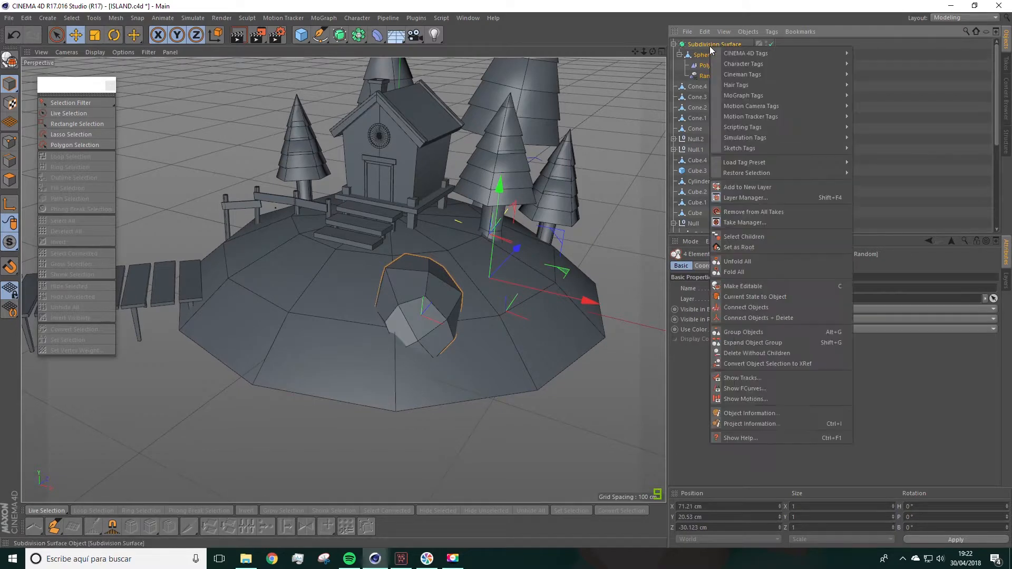
left_click(741, 332)
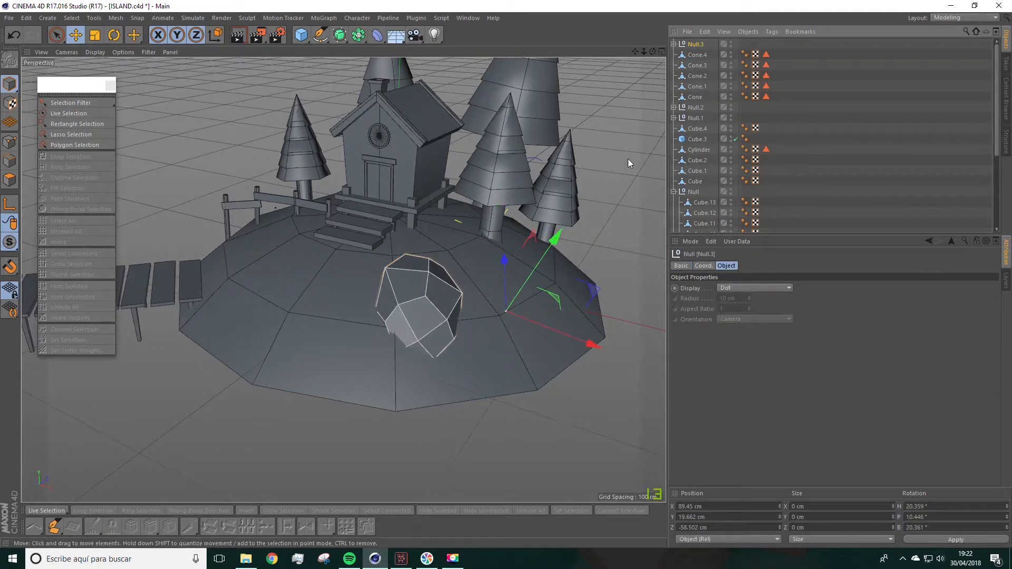
left_click_drag(508, 261, 514, 216, "ctrl")
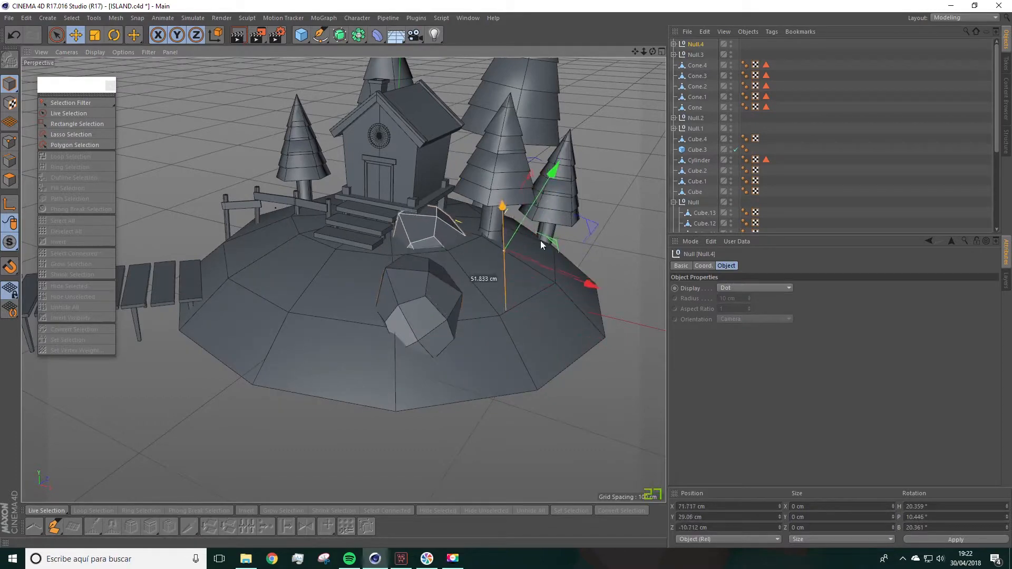
left_click_drag(591, 283, 559, 297)
left_click_drag(580, 344, 543, 357)
left_click_drag(472, 336, 473, 316)
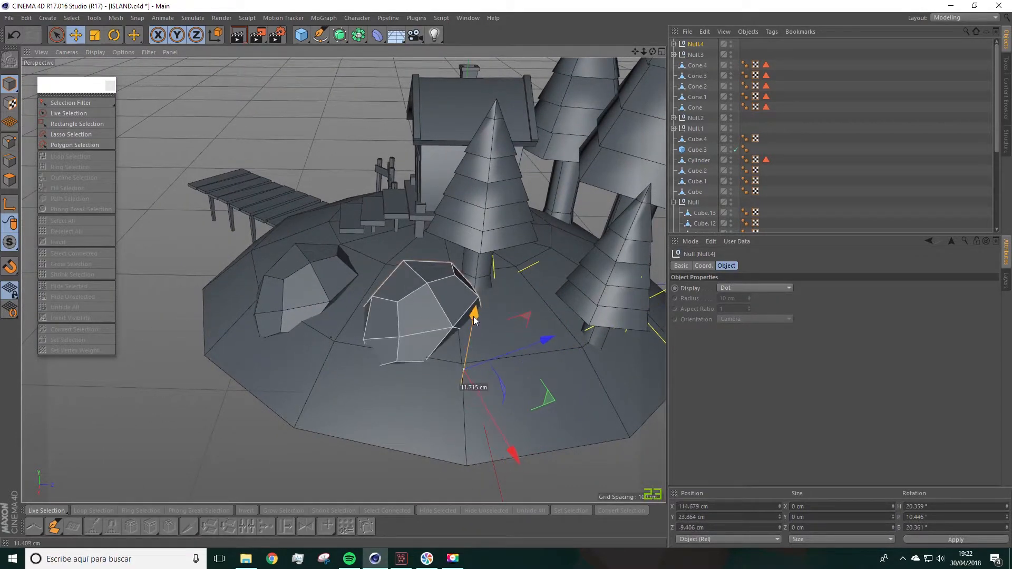
middle_click_drag(492, 311, 516, 298, "alt")
Step: Scale down the duplicated rock on the island's slope so it is smaller than the original rock
left_click(674, 44)
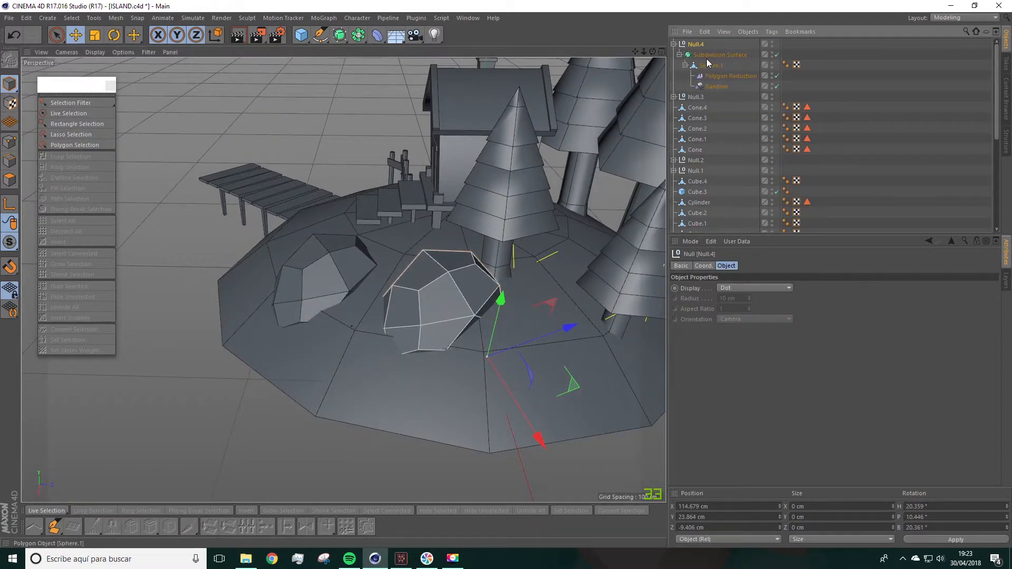
left_click(710, 55)
left_click(94, 37)
left_click_drag(538, 439, 536, 431)
left_click_drag(571, 326, 558, 337)
left_click_drag(537, 430, 534, 430)
left_click_drag(571, 326, 558, 339)
left_click_drag(494, 353, 586, 337, "alt")
Step: Set the seed of the duplicated rock's Random effector to 12397
left_click(717, 76)
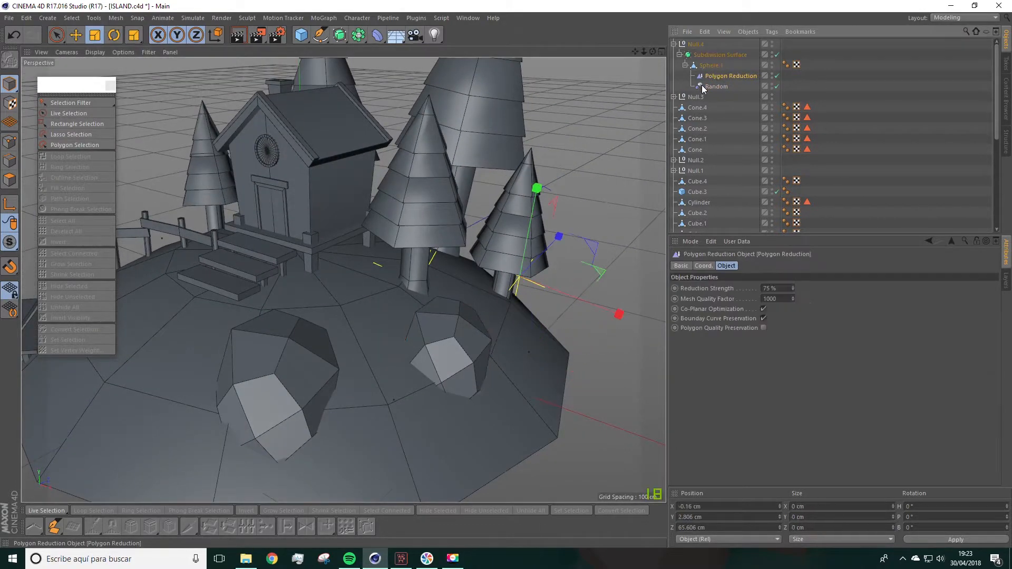
left_click(717, 88)
left_click(729, 344)
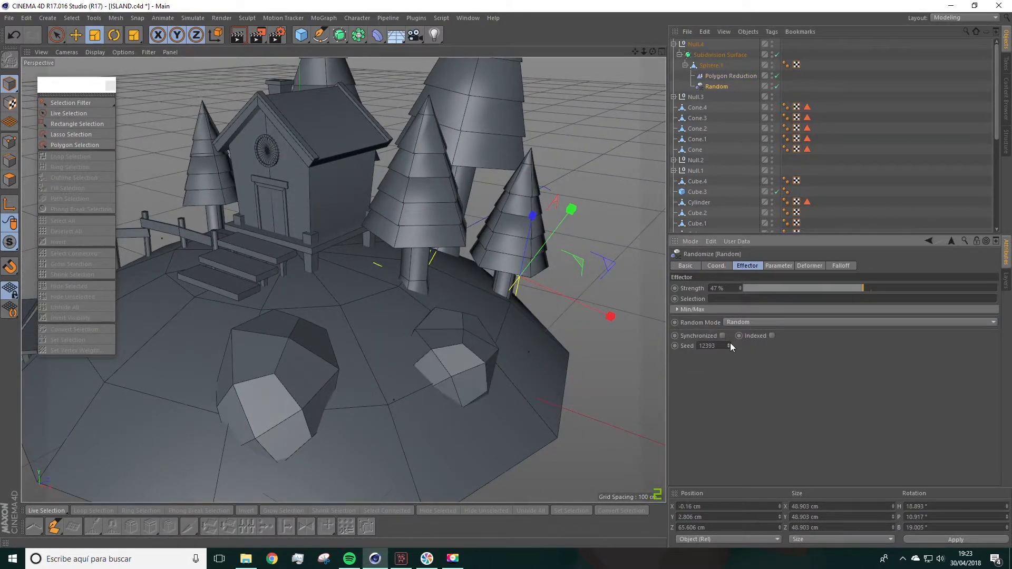
left_click(730, 344)
left_click(730, 344)
left_click(730, 344)
left_click(731, 344)
mouse_move(474, 322)
left_mouse_down("alt")
mouse_move(444, 316)
mouse_move(476, 330)
mouse_move(484, 314)
left_mouse_up("alt")
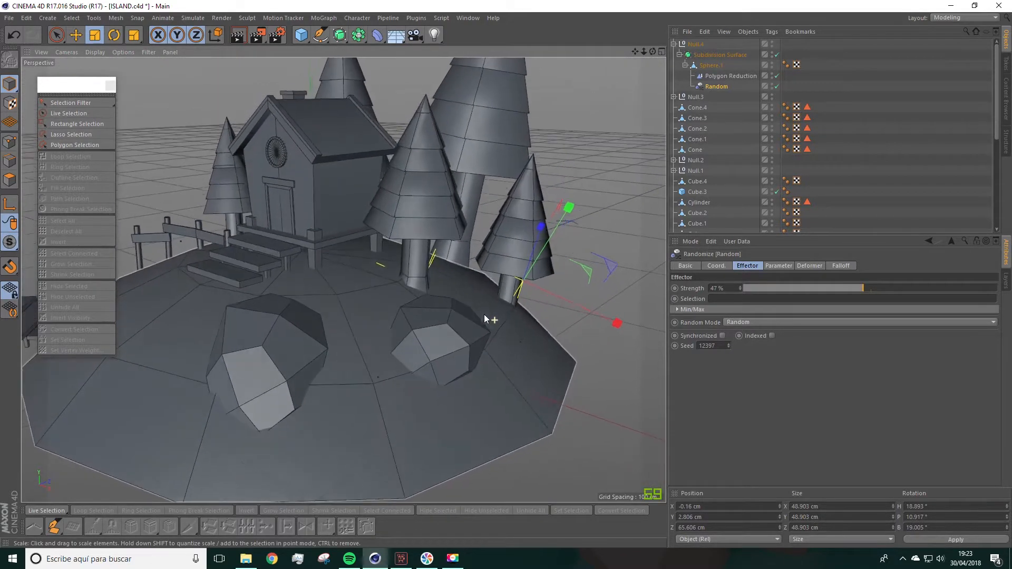
Step: Rotate Null.4 to about H -44°, P 64°, B 24° and move it to about X 105 cm, Y 21 cm, Z -32 cm
scroll(484, 314, "down", 3)
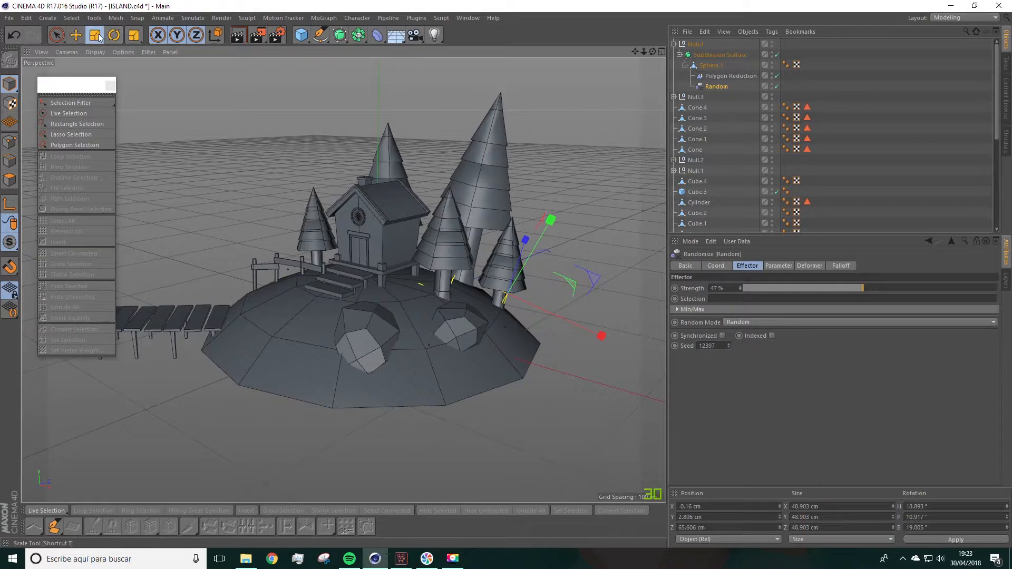
left_click(112, 35)
left_click_drag(504, 273, 235, 88)
left_click(702, 45)
key("e")
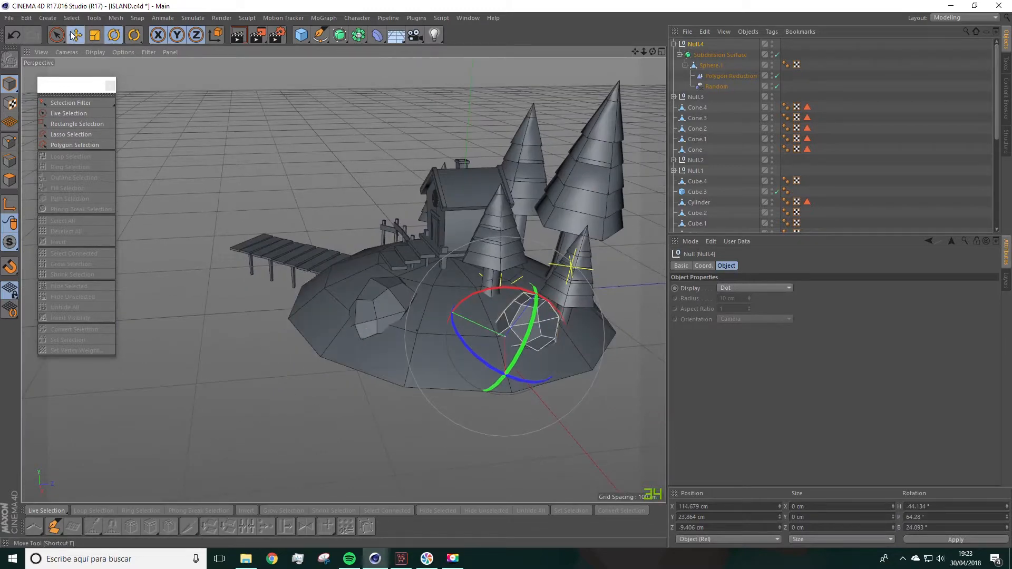
left_click_drag(464, 321, 447, 282)
left_click_drag(525, 250, 556, 311)
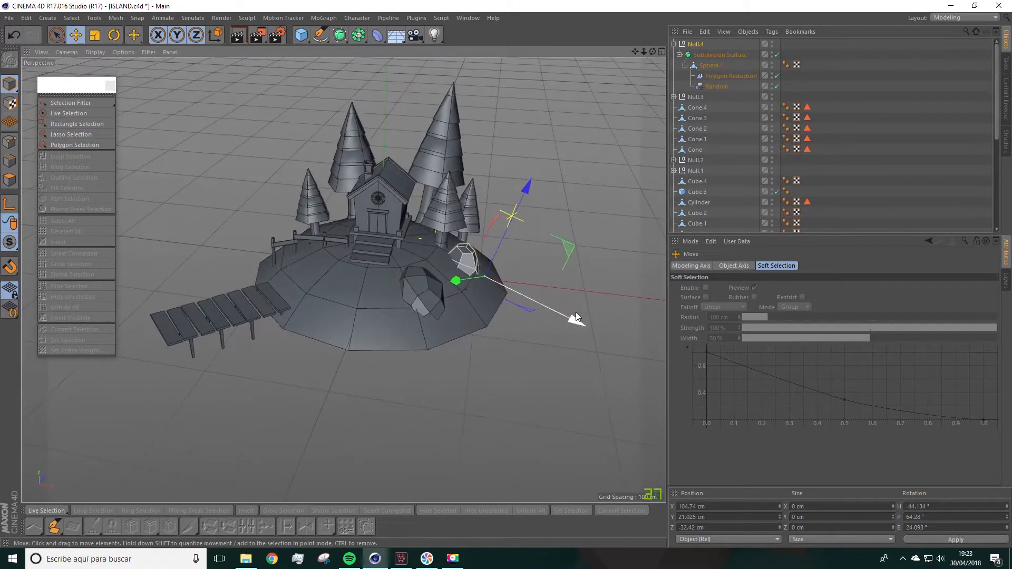
Step: Duplicate Null.4 with all its children and place the copy in front of the island at about X 76 cm, Y -7 cm, Z -216 cm
left_click(701, 46)
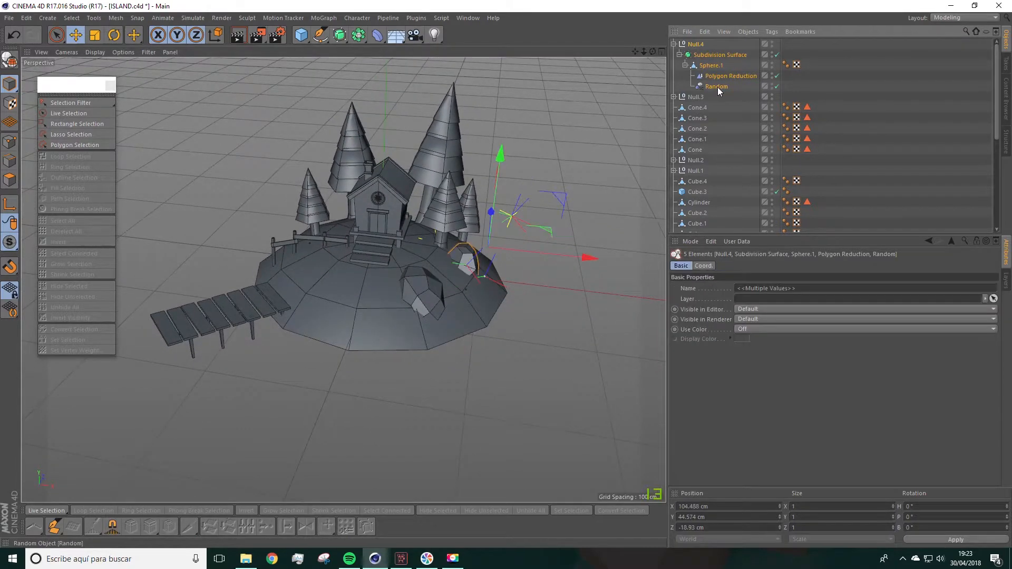
key("ctrl+c")
key("ctrl+v")
left_click_drag(462, 283, 394, 326)
left_click_drag(518, 335, 578, 365)
left_click_drag(478, 300, 485, 205, "alt")
left_click_drag(474, 158, 440, 312)
left_click_drag(446, 319, 504, 297, "alt")
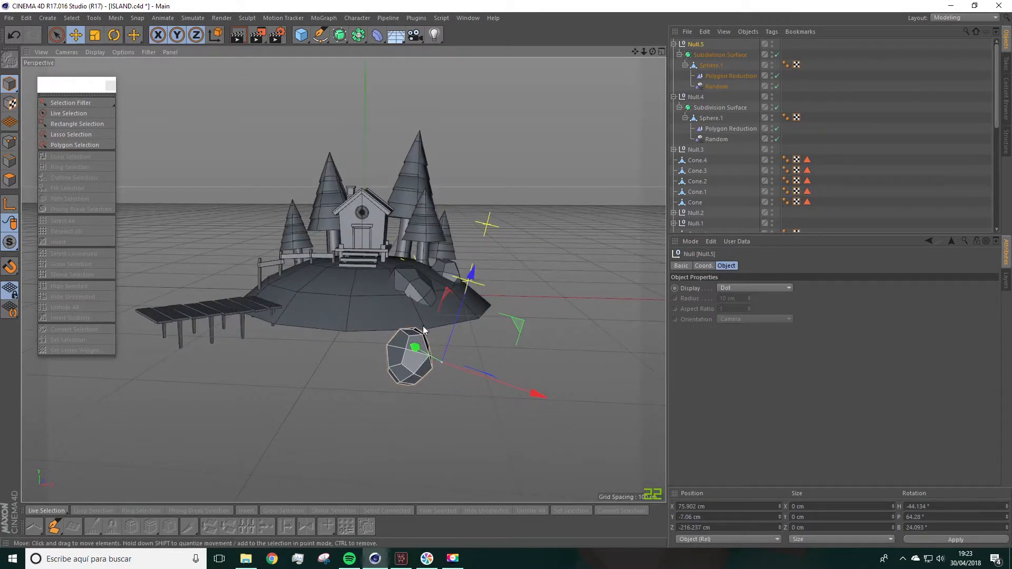
Step: Add a cube beneath the island as a ground surface, about 591 × 158 × 998 cm, and place it at about Y -91 cm
left_click_drag(398, 305, 504, 292, "alt")
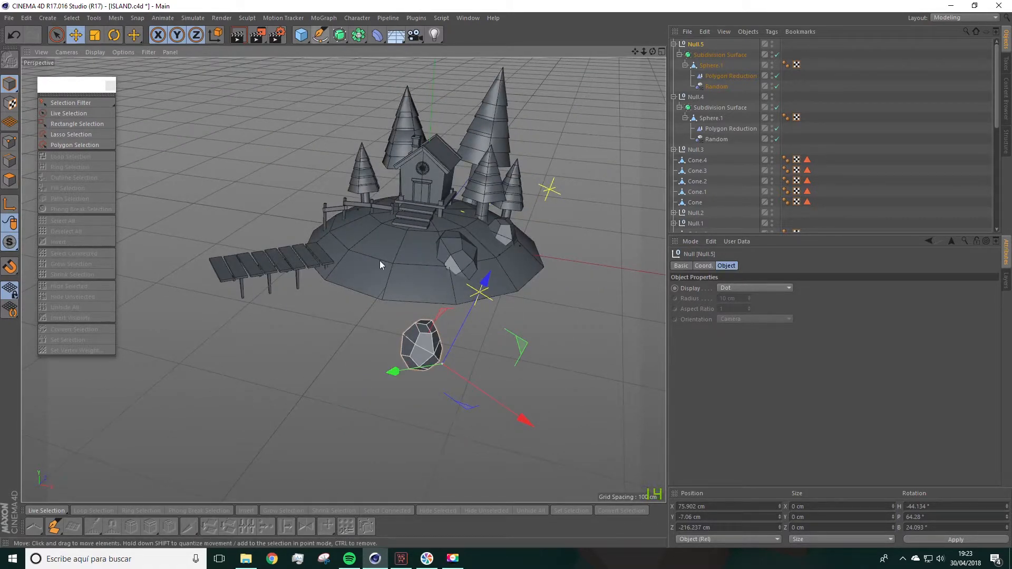
left_click_drag(327, 280, 398, 232, "alt")
left_click(302, 35)
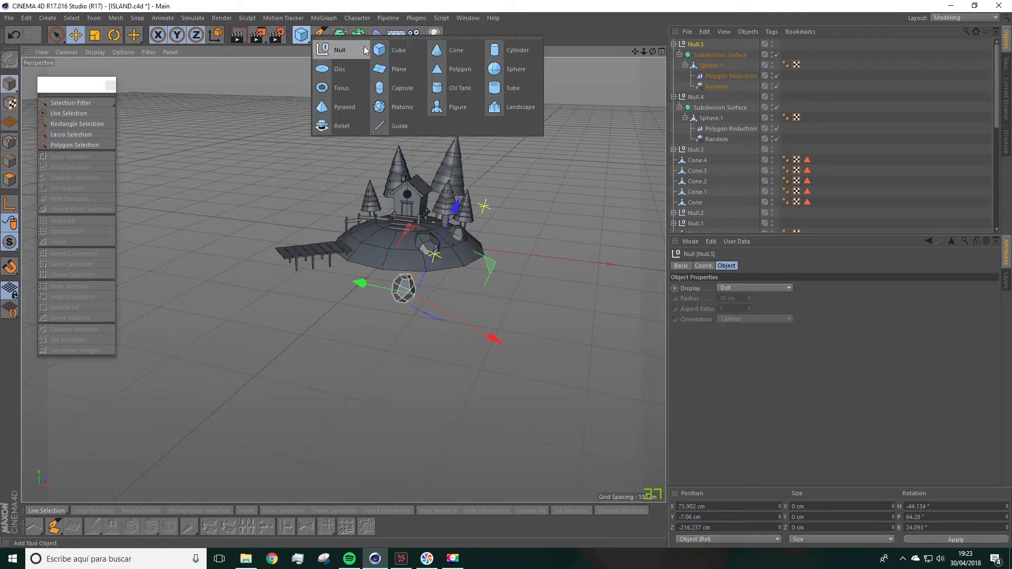
left_click_drag(426, 179, 522, 233)
left_click_drag(471, 320, 583, 388)
scroll(406, 266, "up", 6)
left_click_drag(407, 266, 364, 211, "alt")
left_click_drag(492, 352, 501, 324)
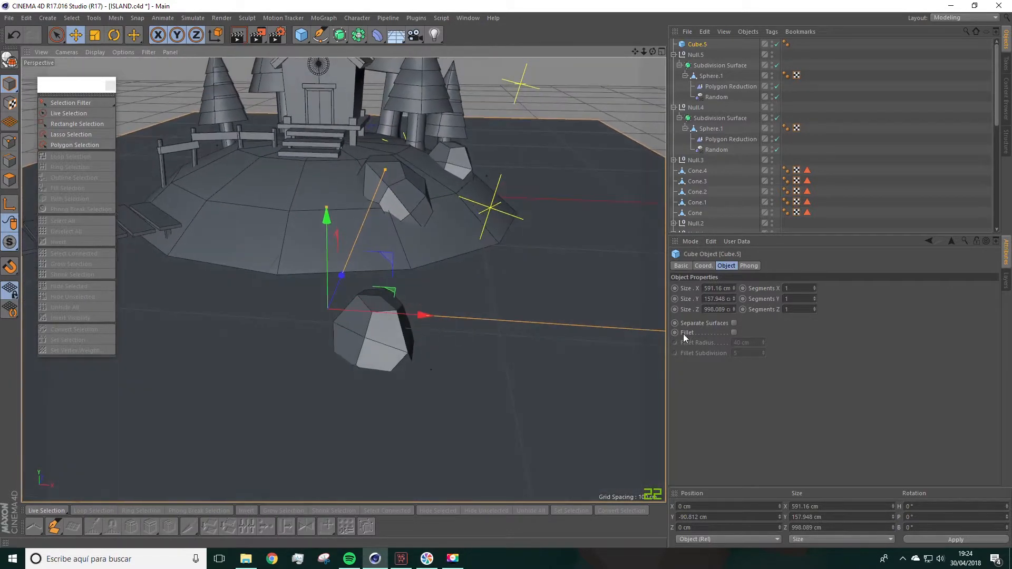
Step: Enlarge the ground cube to about 17412 cm in X and 15872 cm in Z, and place it at about Y -85 cm
middle_click_drag(340, 293, 548, 315, "alt")
left_click_drag(343, 280, 454, 210, "alt")
scroll(475, 206, "down", 8)
left_click_drag(506, 239, 996, 323, "alt")
scroll(462, 193, "down", 8)
middle_click_drag(462, 193, 375, 295, "alt")
left_click_drag(386, 269, 506, 65)
left_click_drag(523, 351, 369, 313)
scroll(370, 311, "up", 10)
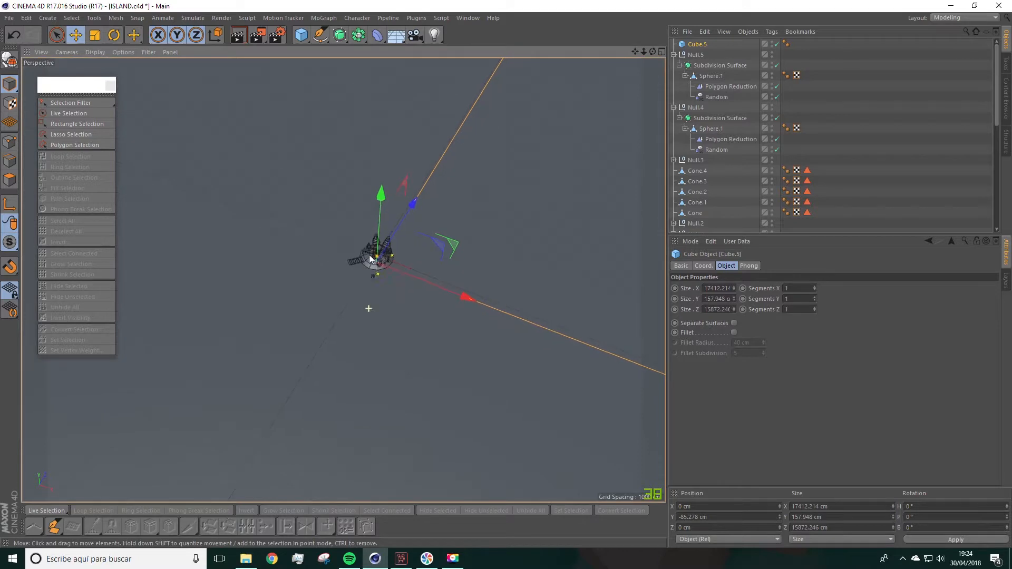
left_click_drag(356, 257, 328, 242, "alt")
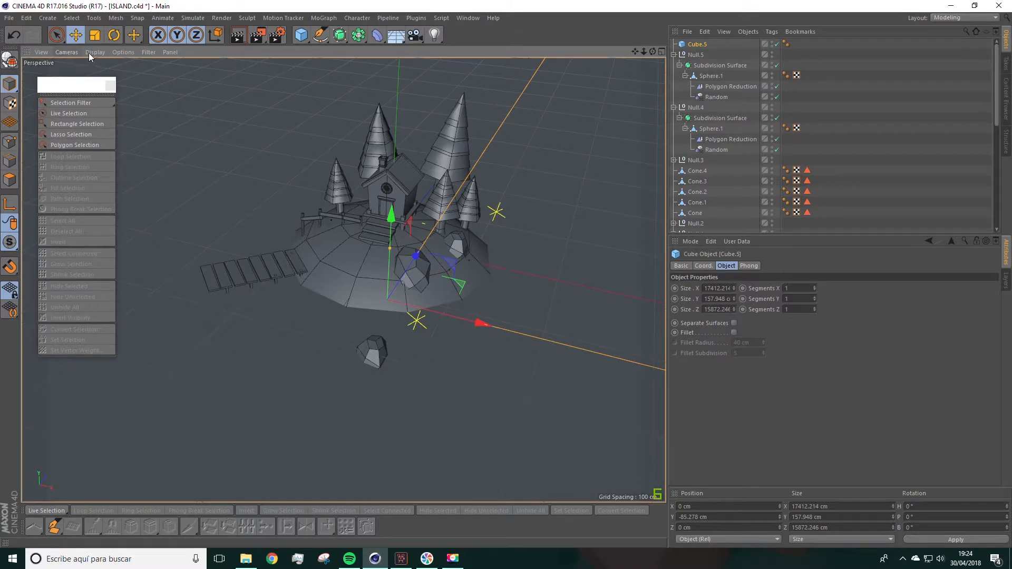
Step: Open the perspective viewport's configuration and disable the Grid display filter
left_click(122, 52)
mouse_move(95, 53)
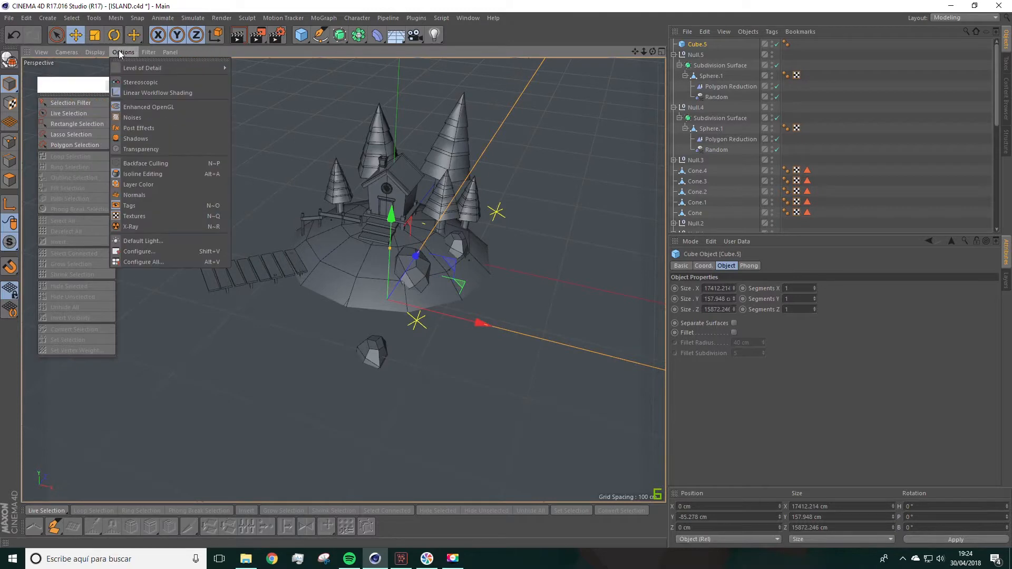
left_click(141, 251)
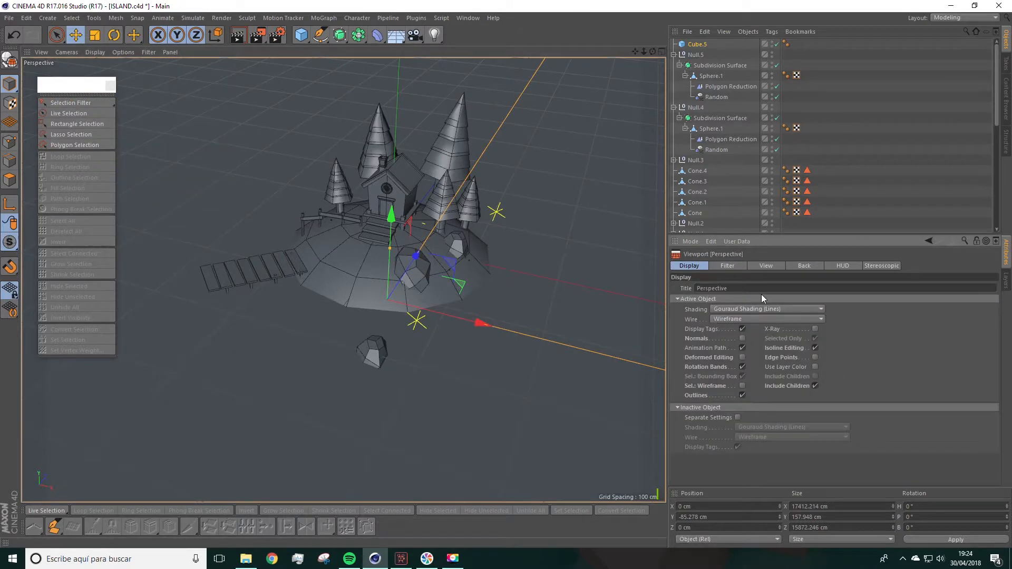
left_click(776, 265)
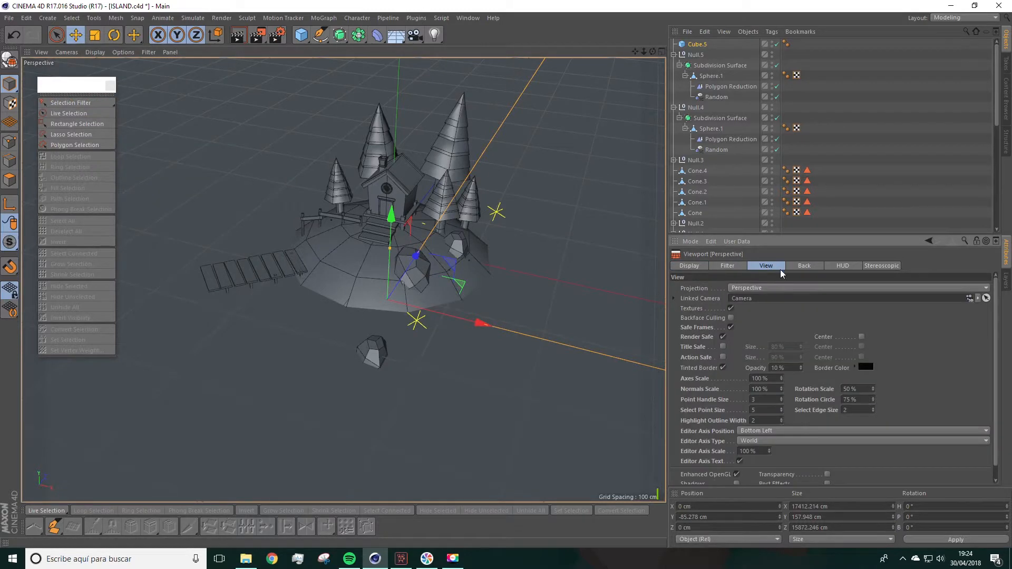
left_click(792, 265)
left_click(734, 266)
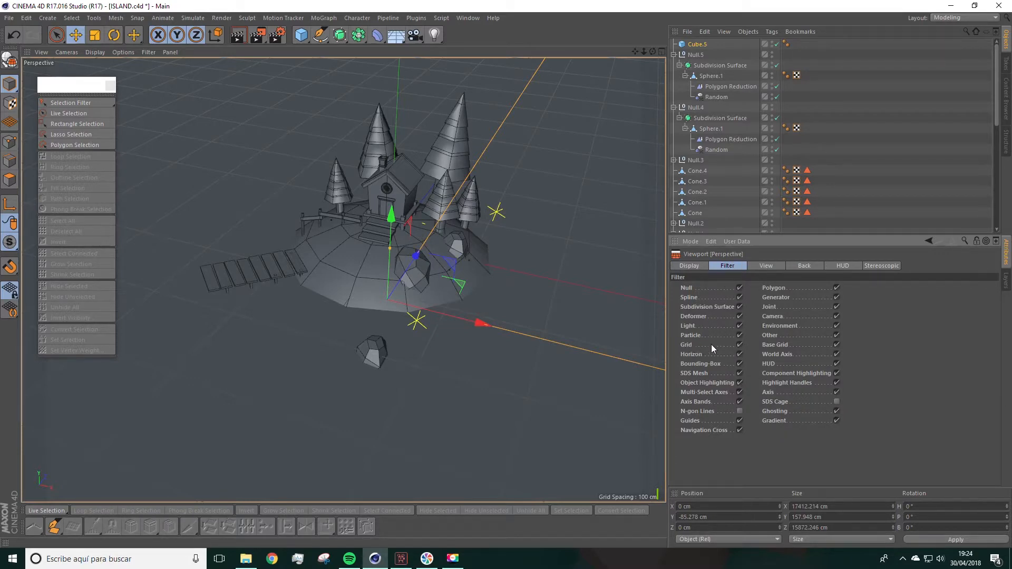
left_click_drag(593, 293, 578, 309, "alt")
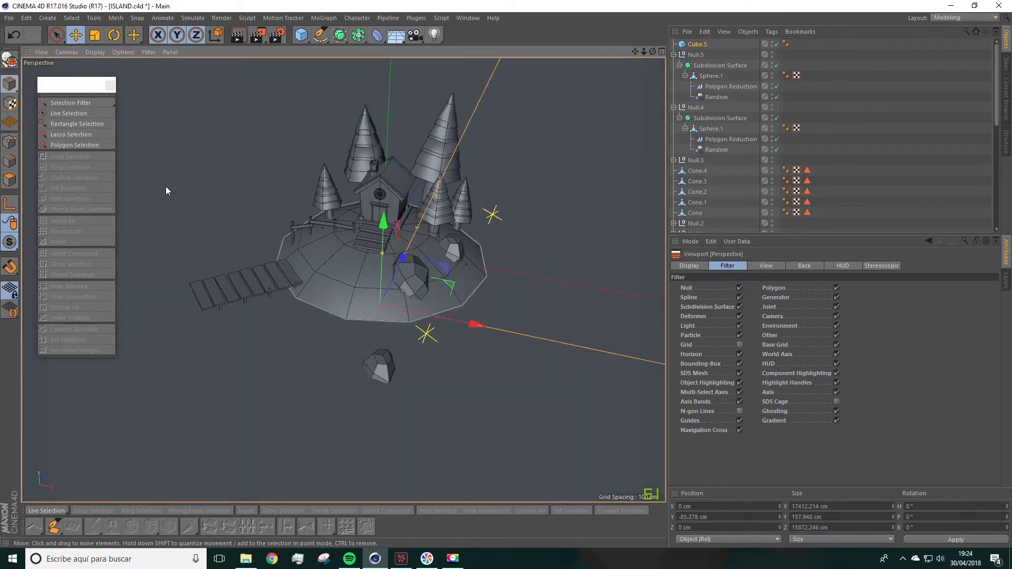
Step: Scale the Subdivision Surface of the rock in front of the island to about 133 × 163 × 163 cm
scroll(340, 219, "down", 8)
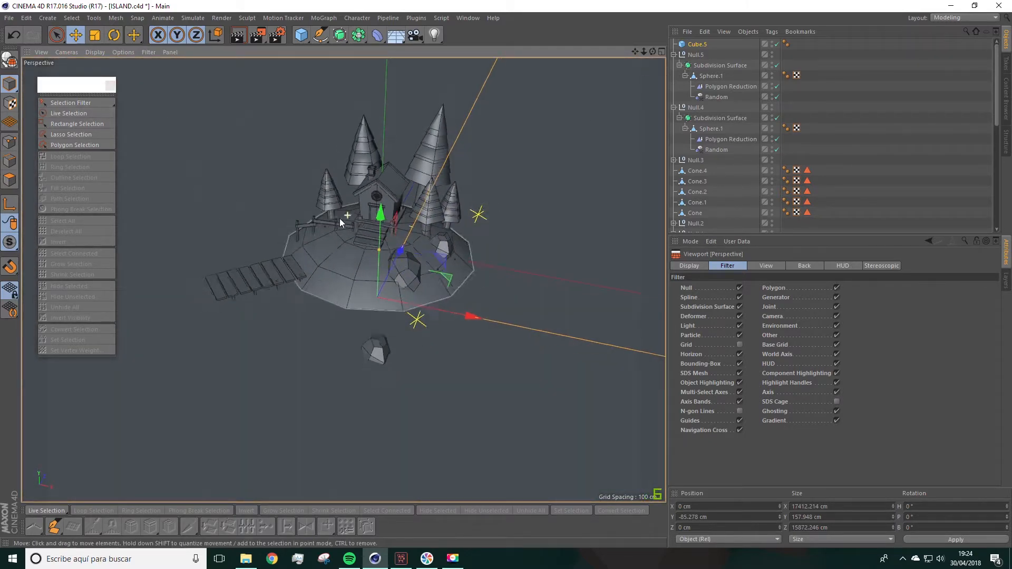
mouse_move(339, 271)
left_mouse_down("alt")
mouse_move(324, 230)
mouse_move(341, 274)
left_mouse_up("alt")
scroll(340, 269, "up", 5)
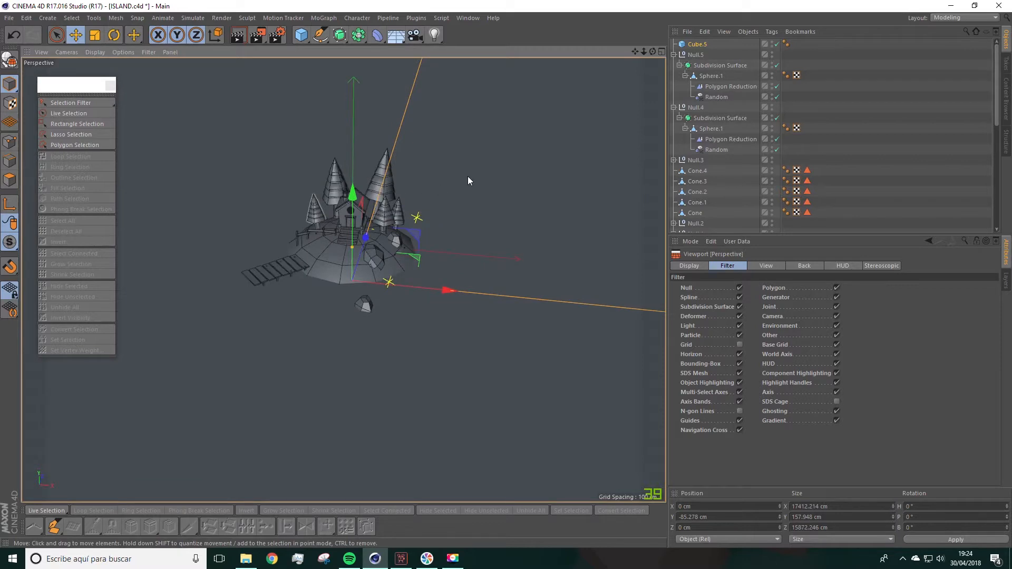
left_click(467, 176)
left_click(364, 307)
scroll(375, 322, "up", 5)
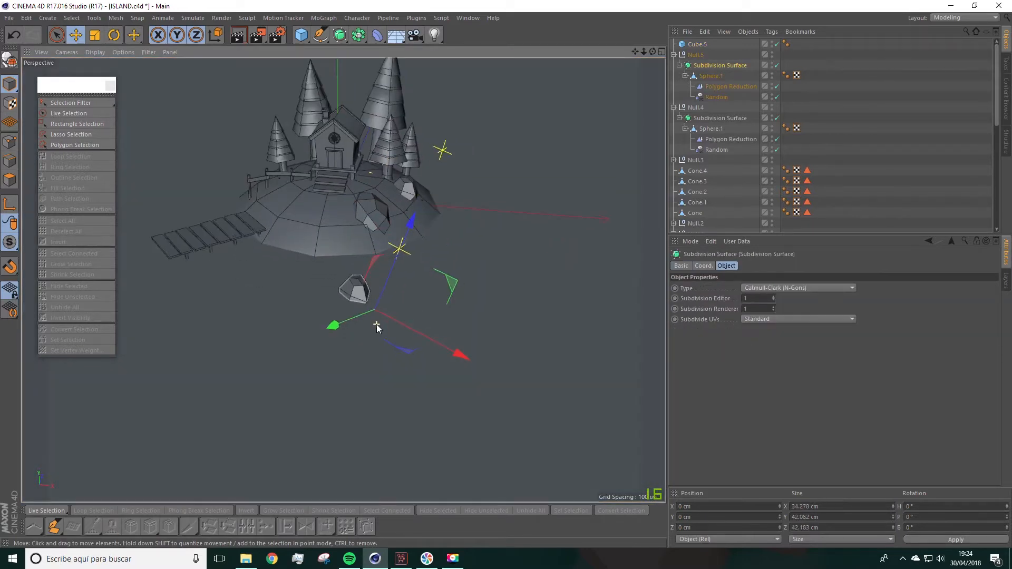
left_click_drag(380, 291, 349, 260, "alt")
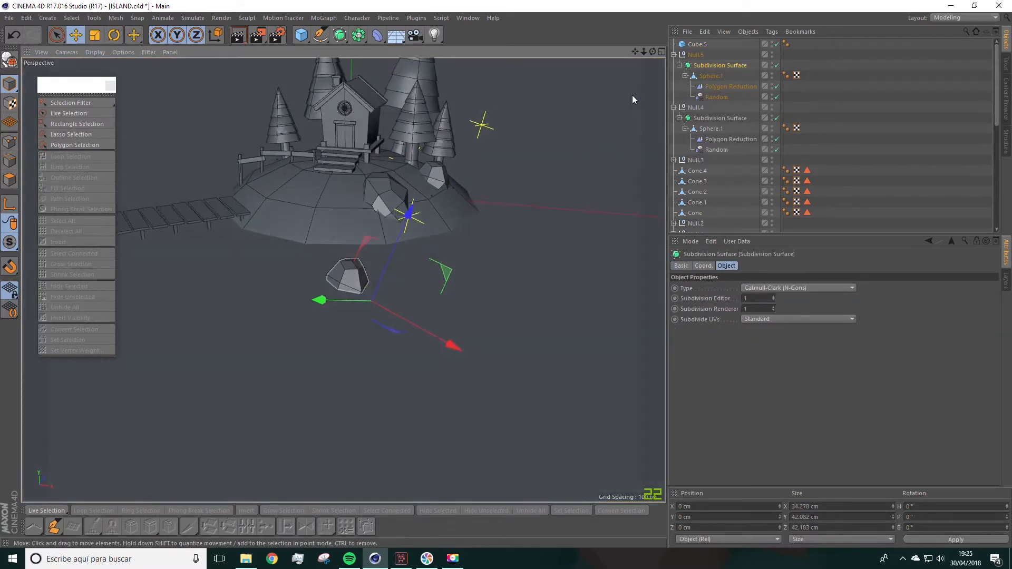
left_click(674, 55)
left_click(96, 36)
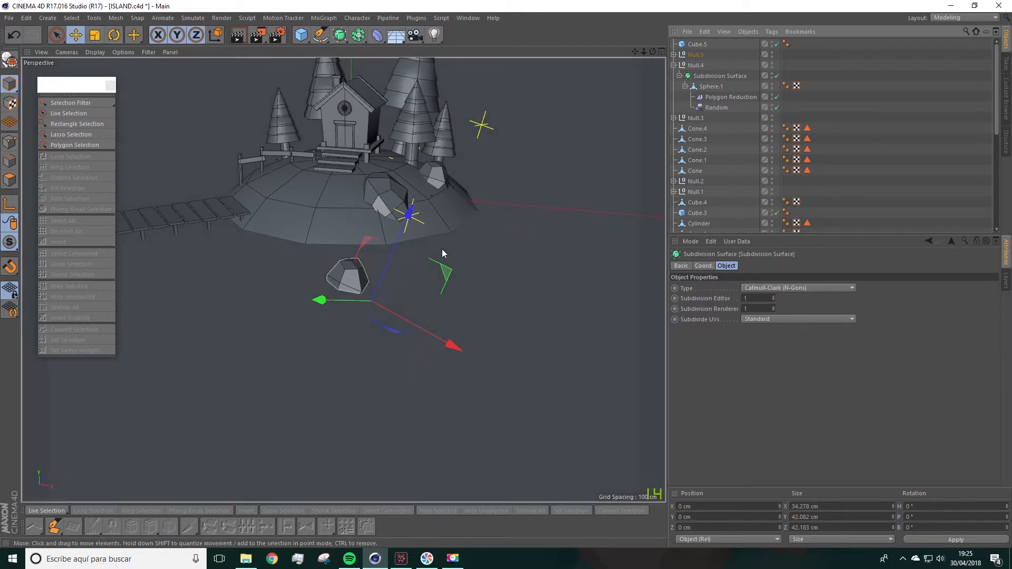
left_click_drag(431, 258, 577, 163)
scroll(327, 391, "up", 3)
left_click_drag(355, 398, 633, 61)
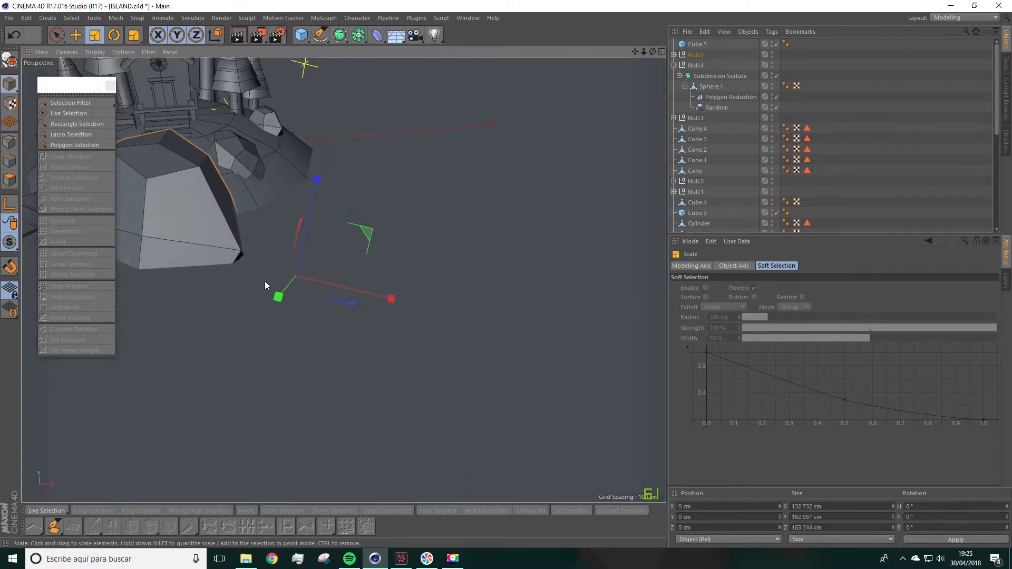
Step: Move the enlarged rock's Subdivision Surface to about X 155 cm and scale it to about 137 × 169 × 169 cm
key("e")
left_click_drag(378, 305, 608, 368)
scroll(521, 325, "down", 5)
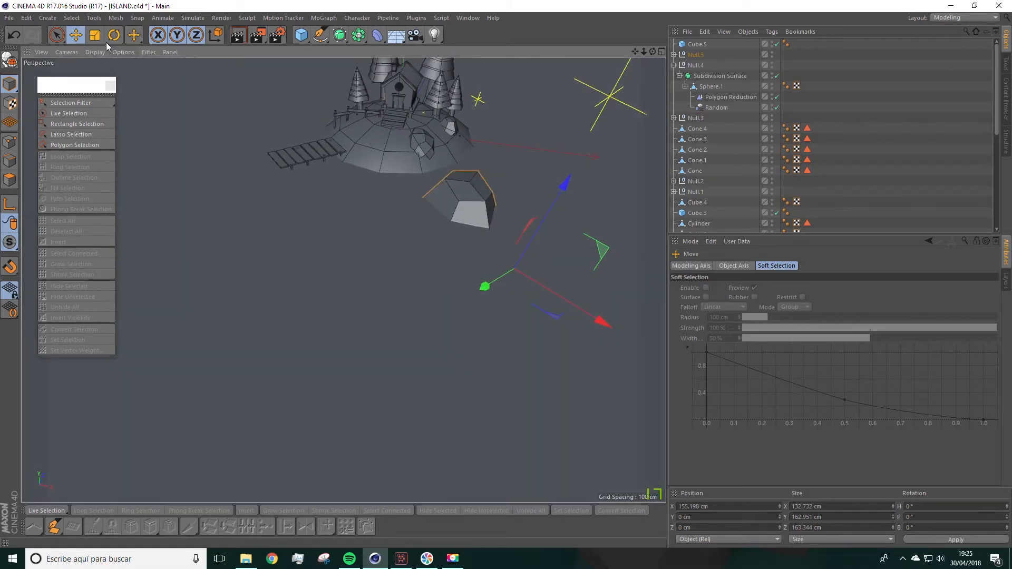
left_click(95, 35)
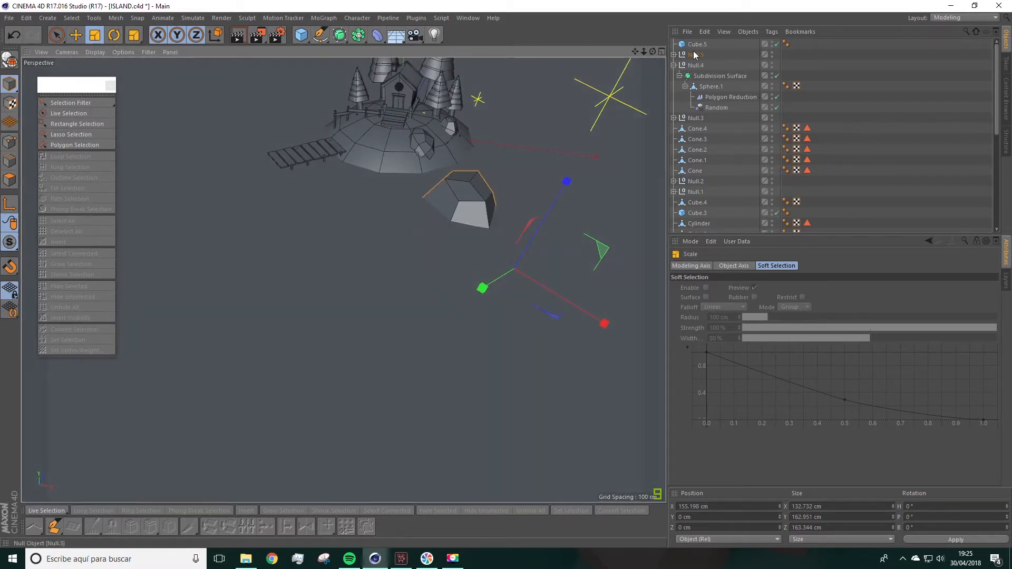
mouse_move(429, 253)
left_mouse_down()
mouse_move(476, 223)
mouse_move(472, 238)
mouse_move(441, 253)
mouse_move(449, 248)
left_mouse_up()
Step: Set the large rock's Random effector seed to 12399 and move the effector to about X 6 cm, Y 28.5 cm, Z 259 cm
left_click(674, 55)
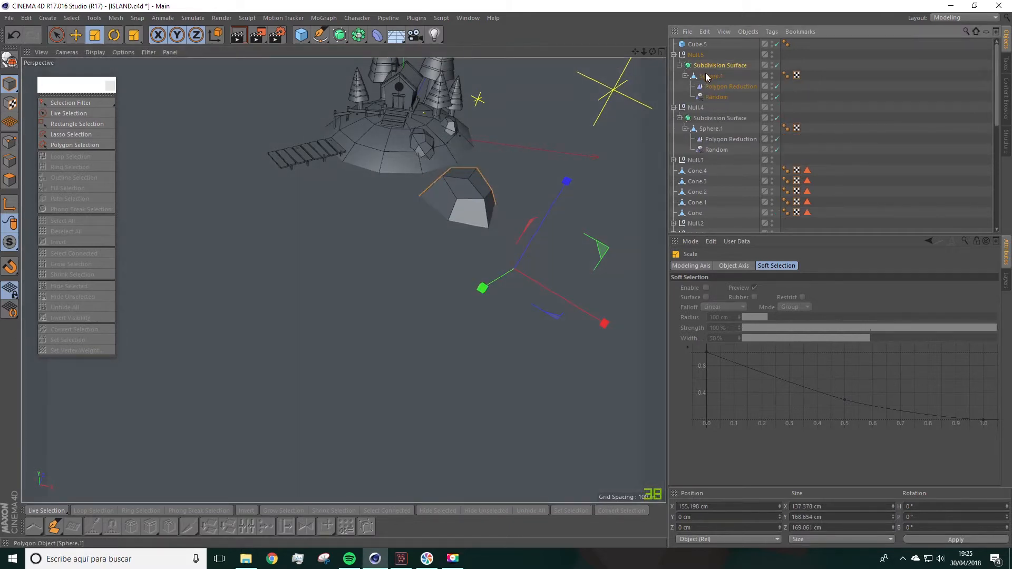
left_click(716, 97)
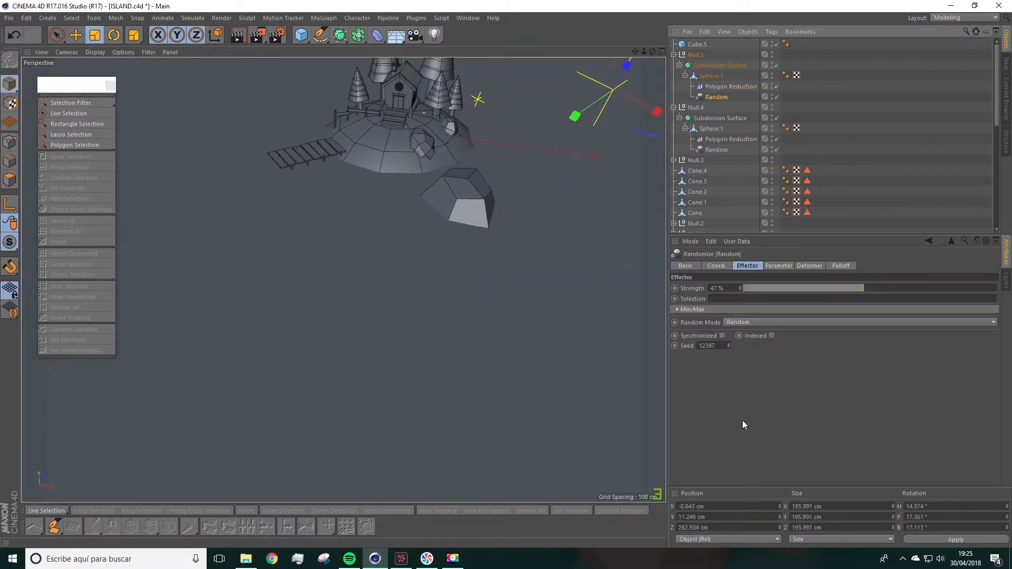
left_click(729, 345)
left_click(728, 344)
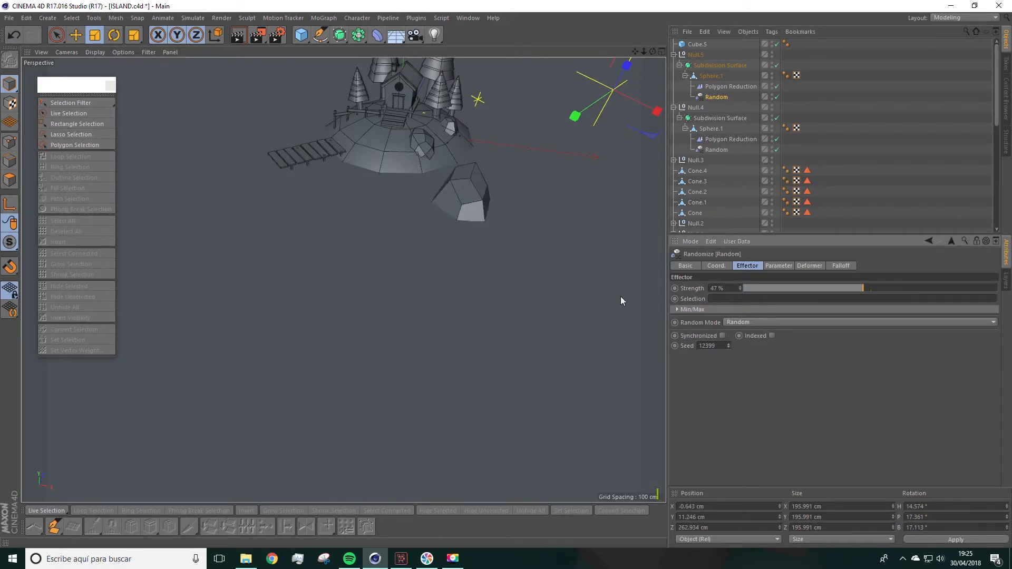
key("e")
left_click_drag(465, 174, 375, 197, "alt")
left_click_drag(425, 104, 417, 72)
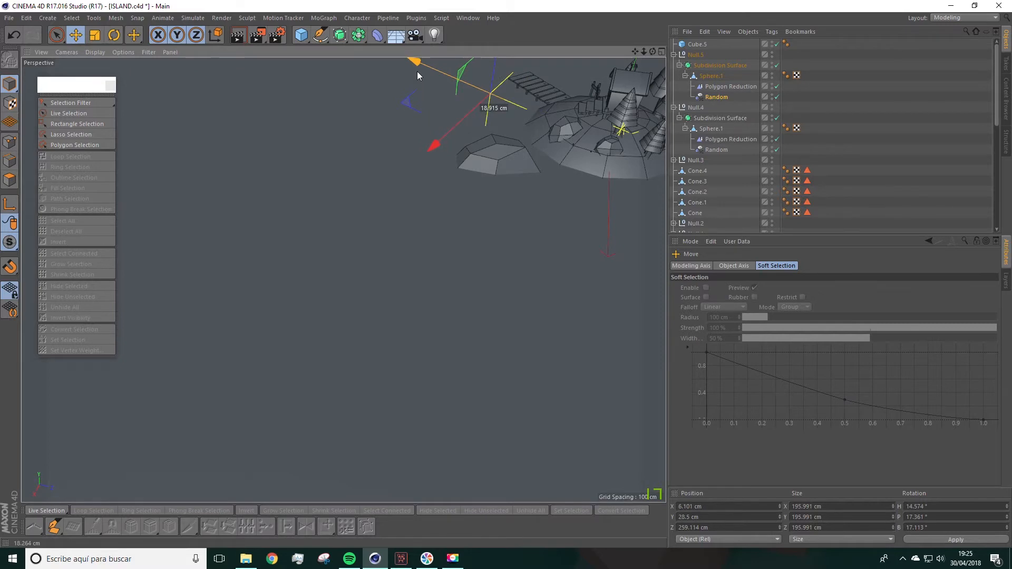
Step: Rotate Null.5 to about H 60°, P 23°, B -63° and move it to about X 126 cm, Y -34 cm, Z -316 cm
left_click(695, 56)
left_click_drag(413, 195, 392, 204)
left_click(115, 37)
left_click_drag(424, 150, 507, 68)
left_click(76, 35)
left_click_drag(388, 87, 347, 61)
left_click_drag(455, 71, 395, 117)
left_click_drag(406, 124, 515, 138, "alt")
left_click_drag(304, 163, 325, 164)
left_click_drag(463, 105, 482, 87)
left_click_drag(505, 118, 490, 135, "alt")
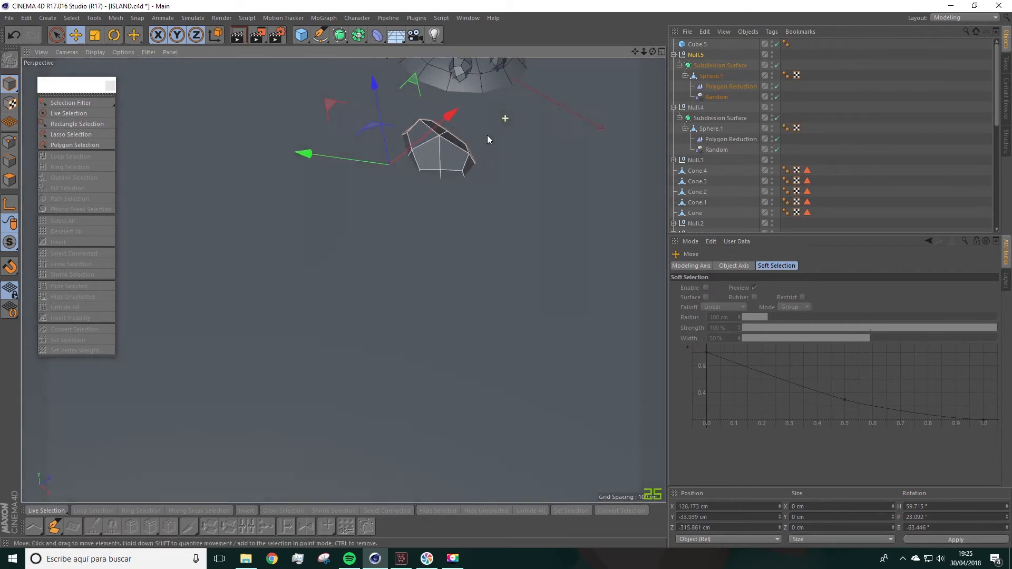
Step: Duplicate Null.5 with its children, move the copy to about X 197 cm, Y -21 cm, Z -206 cm and rotate it to about H 13°, P 64°, B 33°
left_click_drag(736, 101, 705, 56)
key("ctrl+c")
key("ctrl+v")
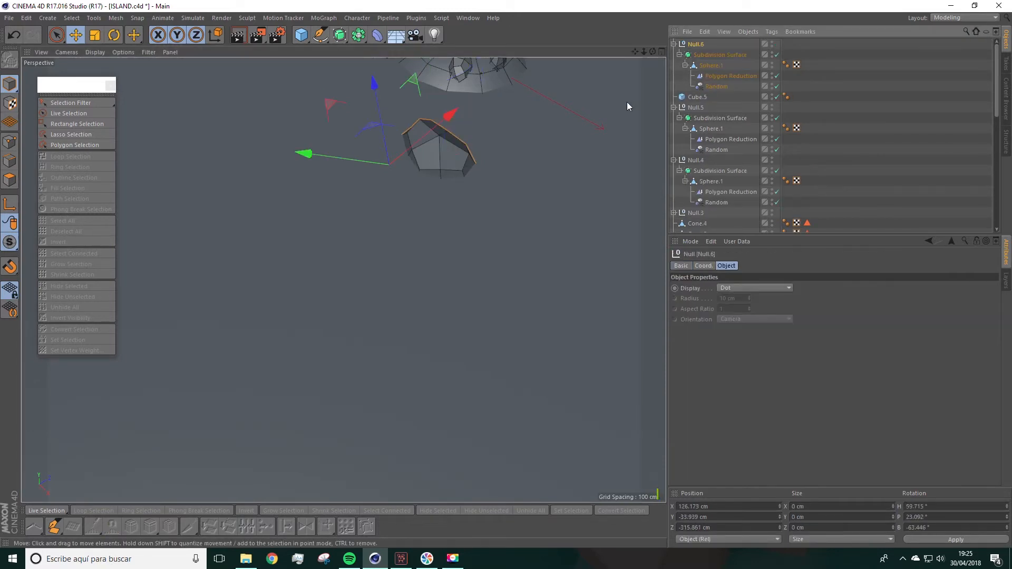
left_click_drag(305, 153, 363, 154)
left_click_drag(492, 119, 544, 93)
left_click(114, 35)
left_click_drag(451, 117, 342, 117)
key("e")
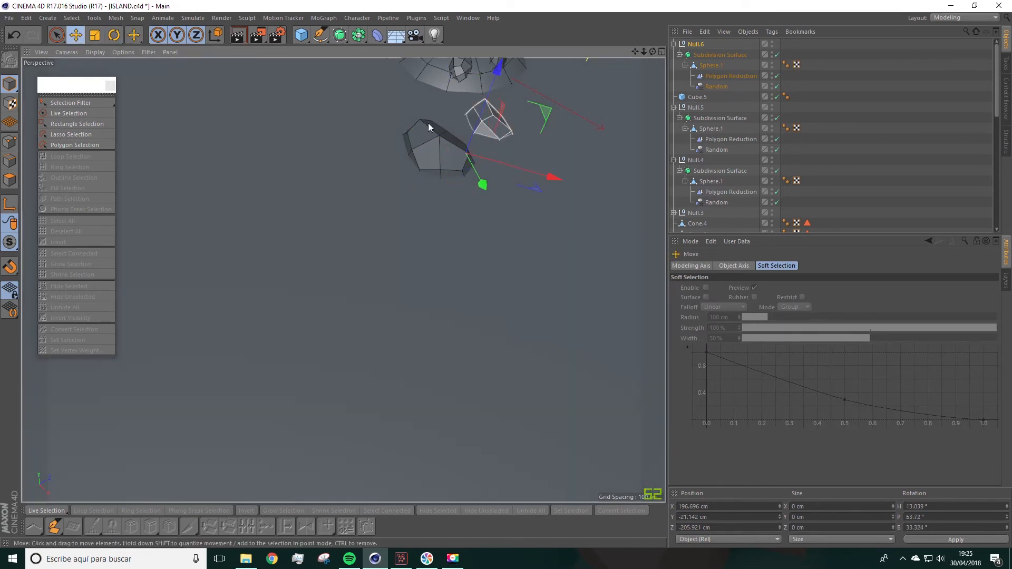
Step: Move Null.6 to about X 258 cm, Y 47 cm, Z -311 cm and rotate it to about H 9°, P 50°, B 49°
middle_click_drag(372, 163, 318, 346, "alt")
left_click_drag(450, 242, 462, 215)
left_click_drag(462, 215, 387, 268, "alt")
left_click_drag(307, 256, 414, 243)
left_click_drag(392, 209, 364, 207)
left_click_drag(290, 119, 279, 236)
left_click(114, 35)
key("e")
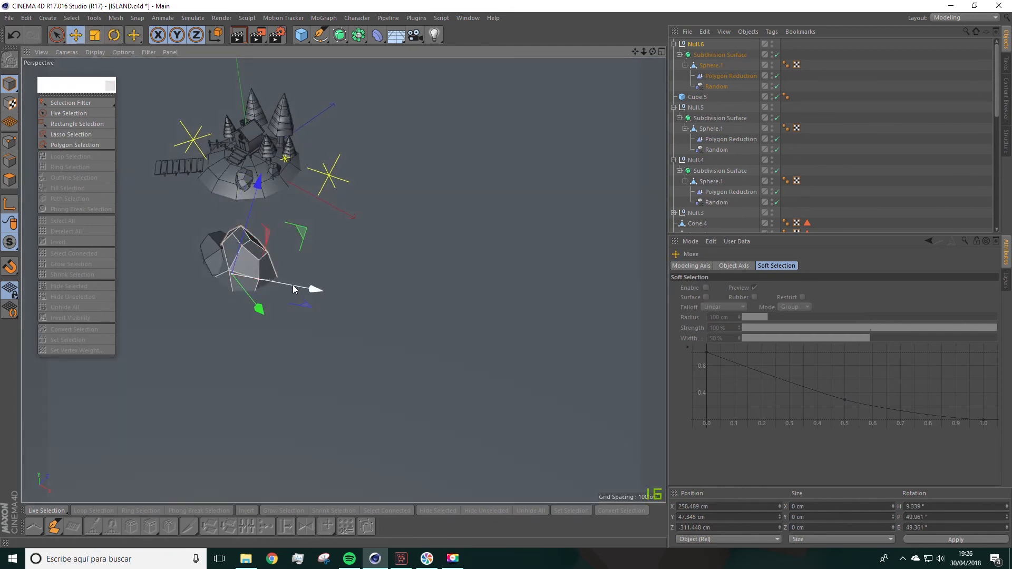
Step: Reposition Null.6 against the other large rock at about X 217 cm, Y 11 cm, Z -239 cm
left_click_drag(293, 286, 309, 290)
left_click_drag(311, 290, 409, 274, "alt")
left_click_drag(324, 318, 301, 311)
left_click_drag(234, 204, 239, 187)
middle_click_drag(290, 246, 466, 257, "alt")
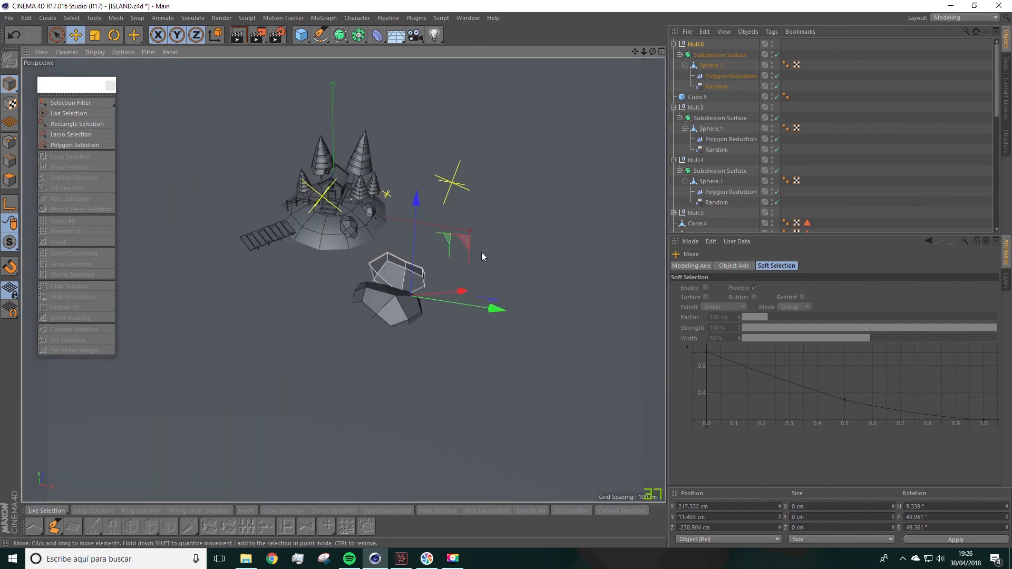